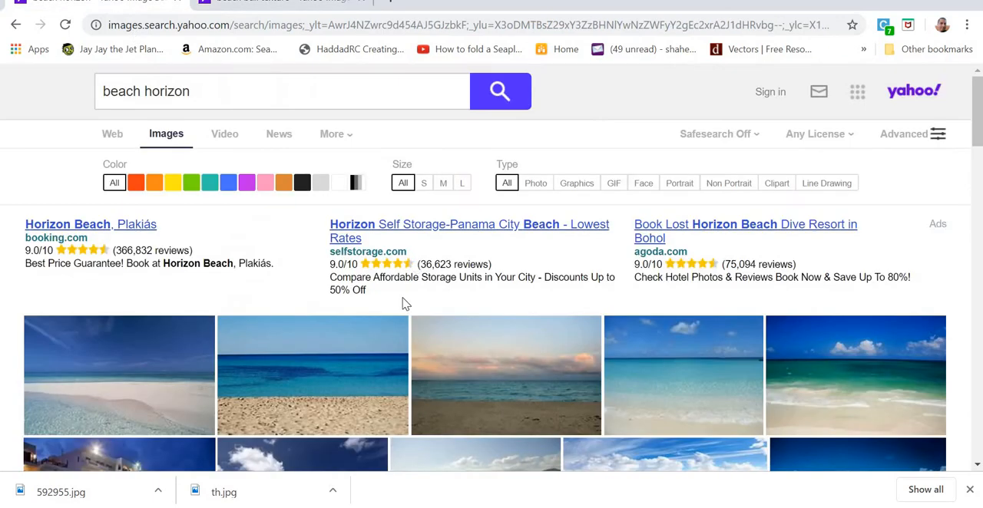
# Step: Open the large preview of the azure beach image with golden sand in the "beach horizon" image results
pyautogui.click(209, 90)
pyautogui.moveTo(112, 89); pyautogui.dragTo(96, 96)
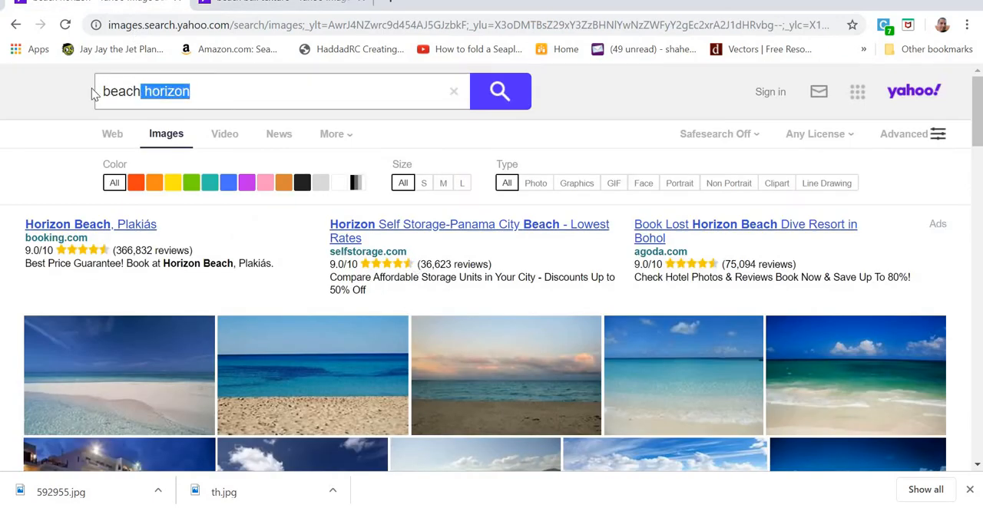
pyautogui.click(217, 90)
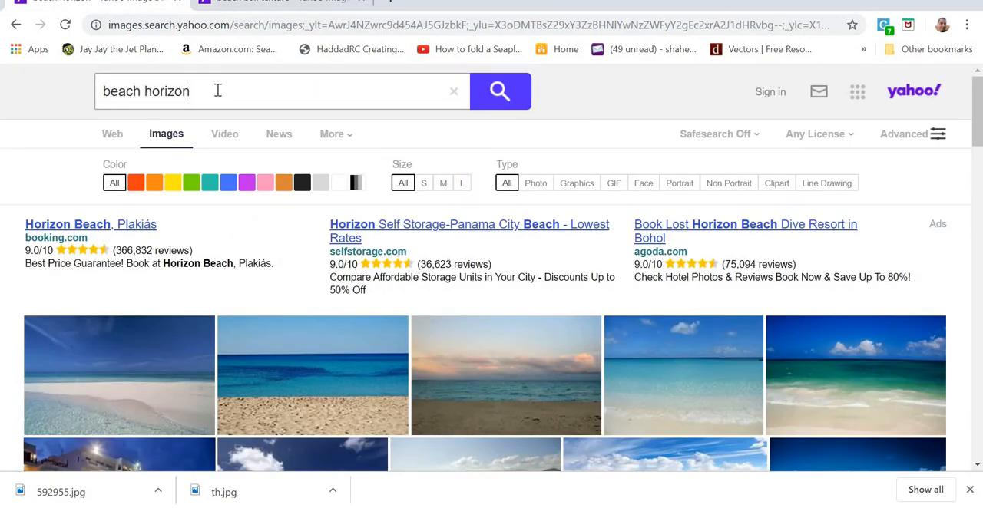
pyautogui.scroll(-7, 218, 91)
pyautogui.click(215, 324)
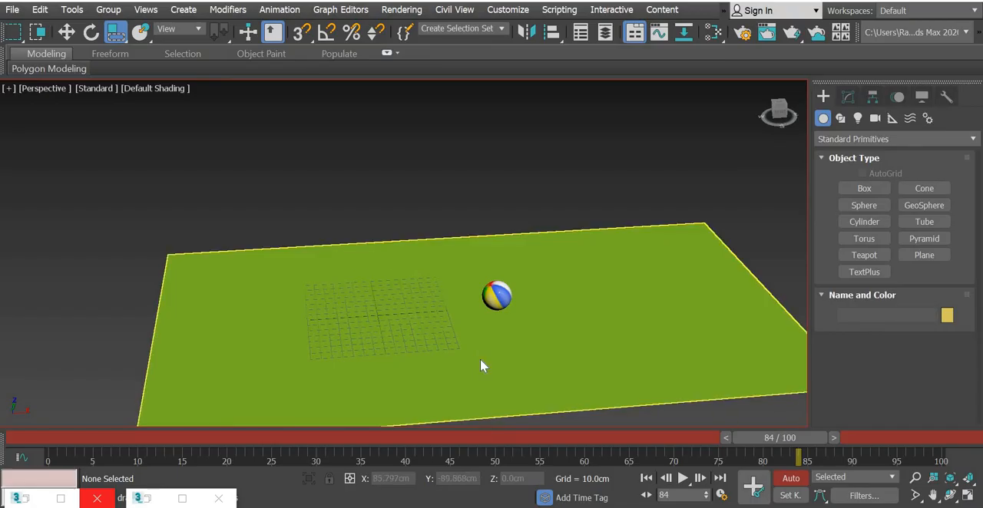
# Step: Switch to 3ds Max, open the Slate Material Editor and move the existing bitmap and material nodes aside
pyautogui.press('m')
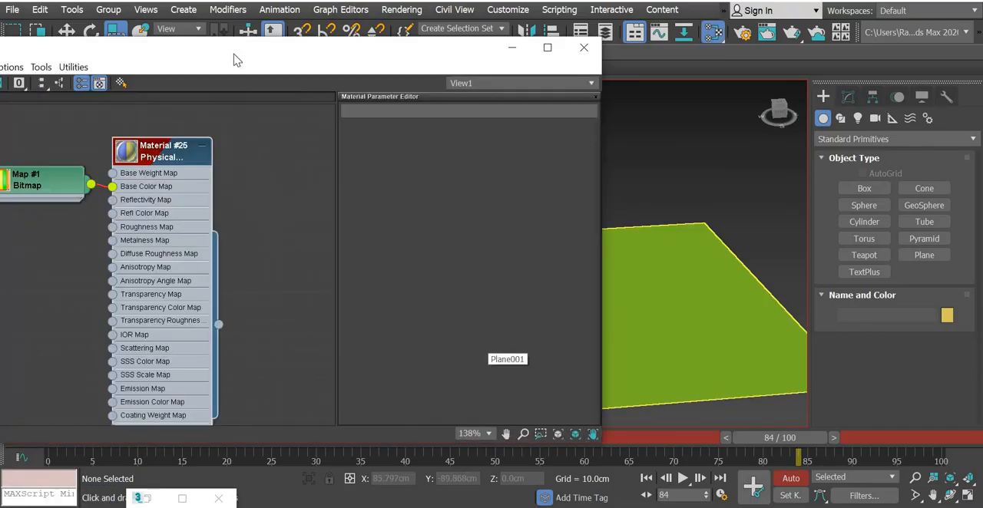
pyautogui.moveTo(468, 47); pyautogui.dragTo(771, 37)
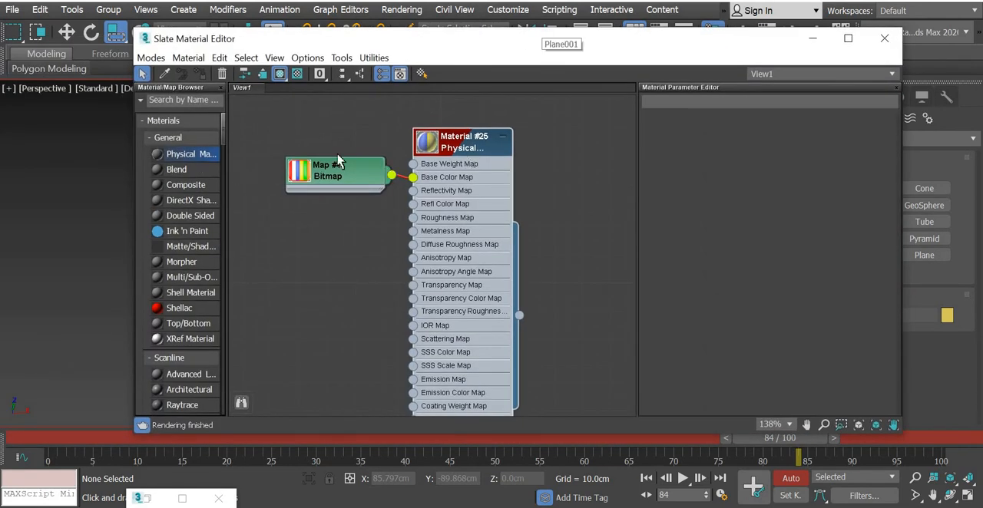
pyautogui.moveTo(321, 179); pyautogui.dragTo(236, 194)
pyautogui.moveTo(473, 144); pyautogui.dragTo(332, 129)
# Step: Try the Rubber preset on a new Physical Material
pyautogui.moveTo(555, 141); pyautogui.dragTo(546, 144)
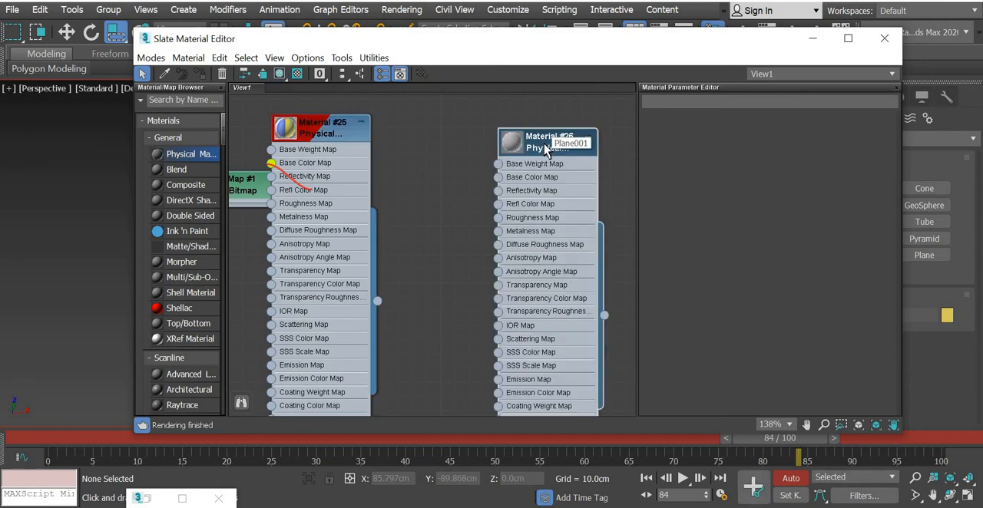
pyautogui.doubleClick(545, 148)
pyautogui.click(750, 136)
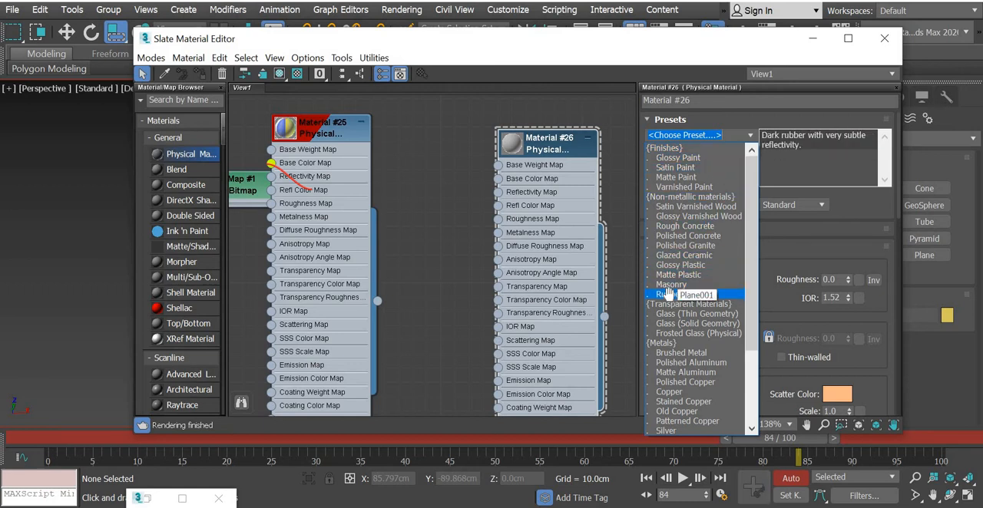
pyautogui.click(668, 294)
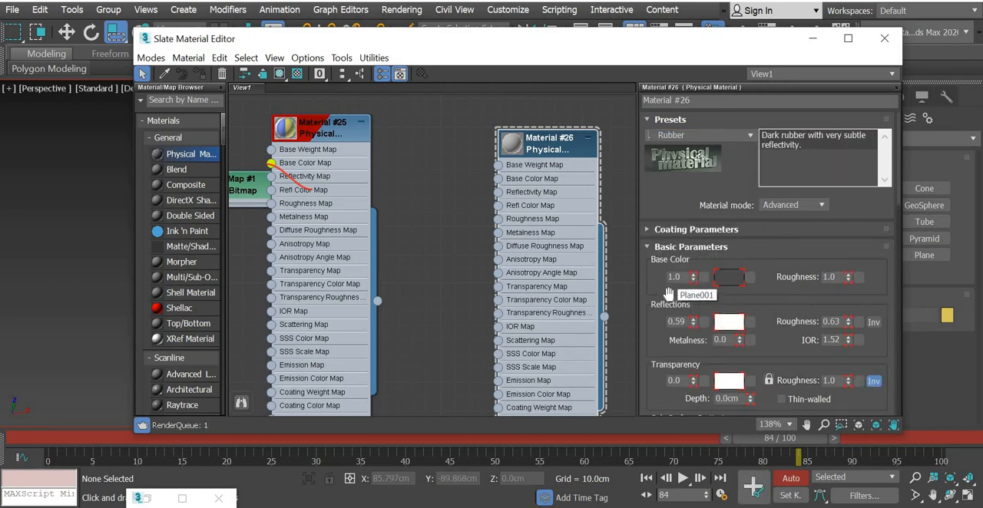
# Step: Turn off Auto Key and delete the trial Physical Material, Material #26, from the node view
pyautogui.click(790, 479)
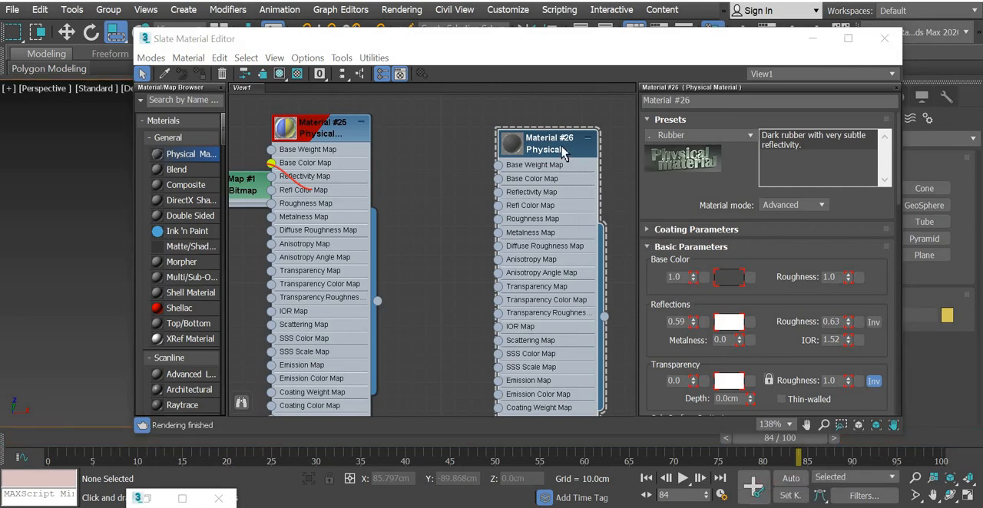
pyautogui.click(750, 136)
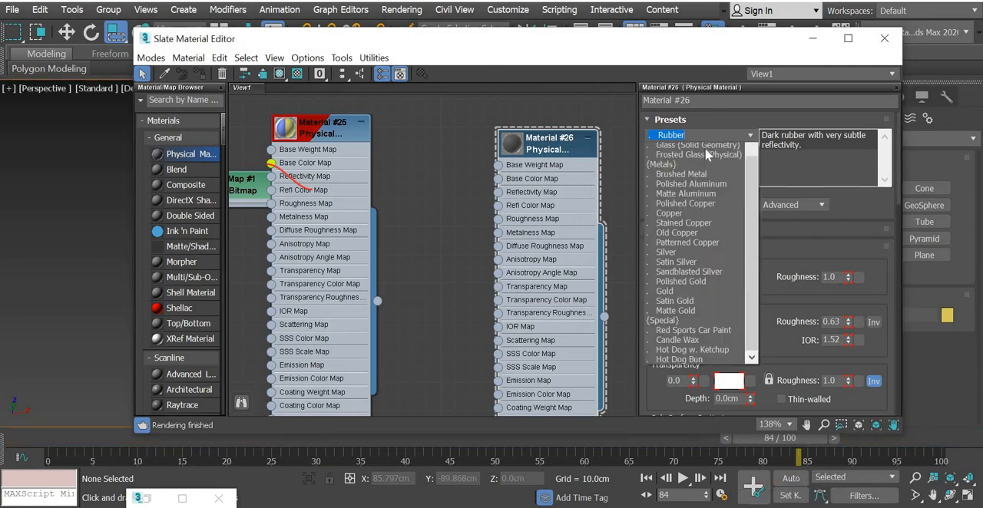
pyautogui.click(751, 137)
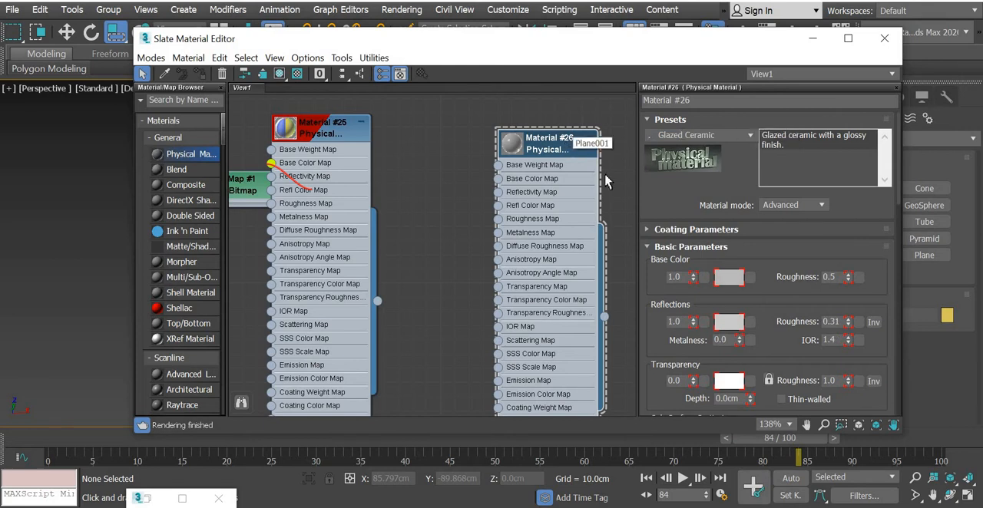
pyautogui.press('Delete')
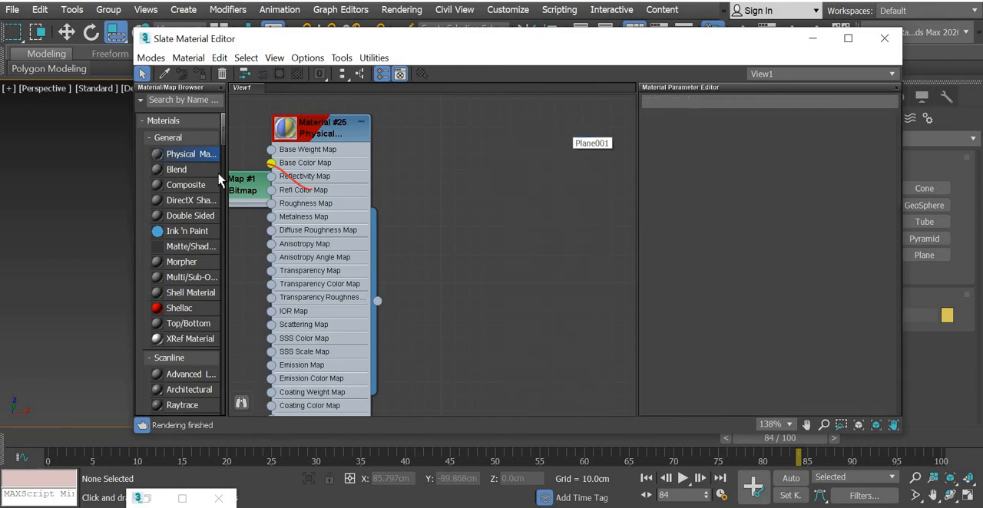
# Step: Add a fresh Physical Material to the node view and apply the Rubber preset to it
pyautogui.click(538, 159)
pyautogui.doubleClick(554, 157)
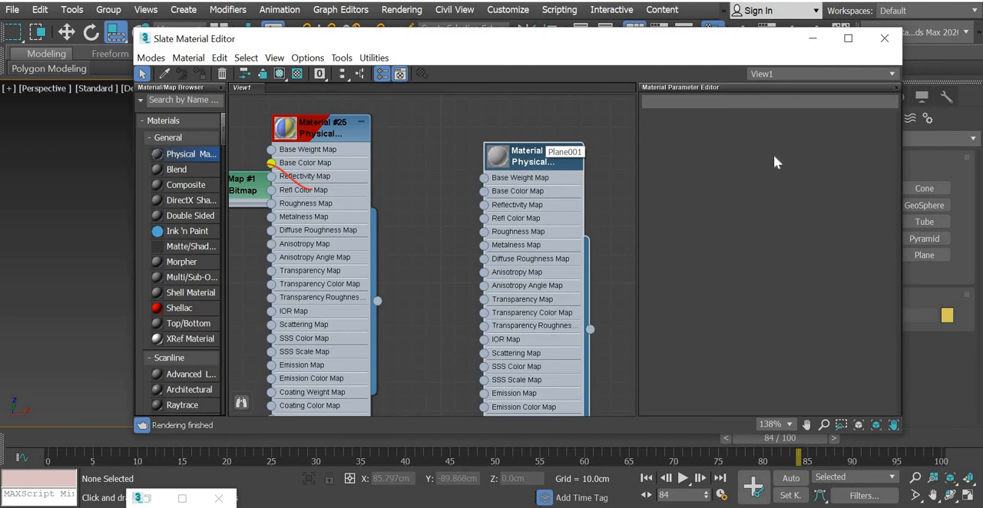
pyautogui.click(751, 139)
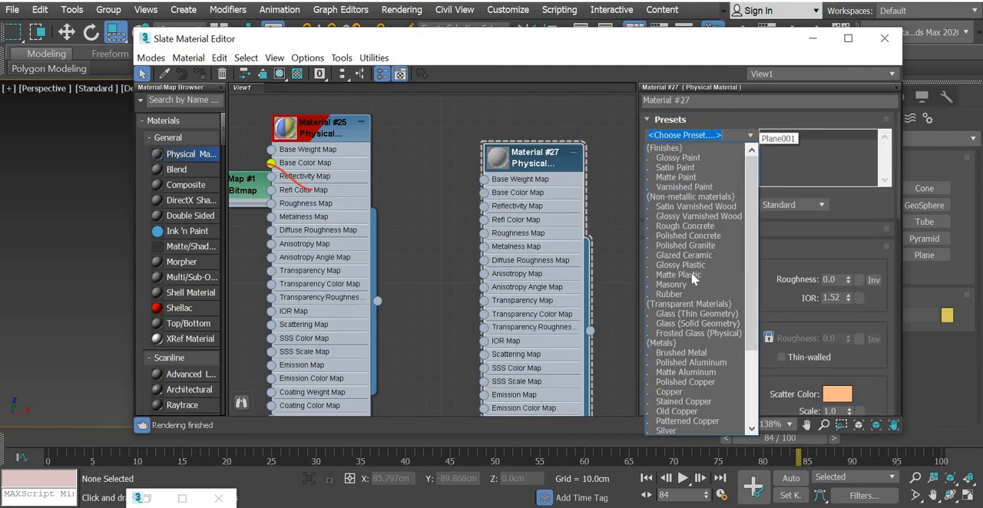
pyautogui.click(666, 294)
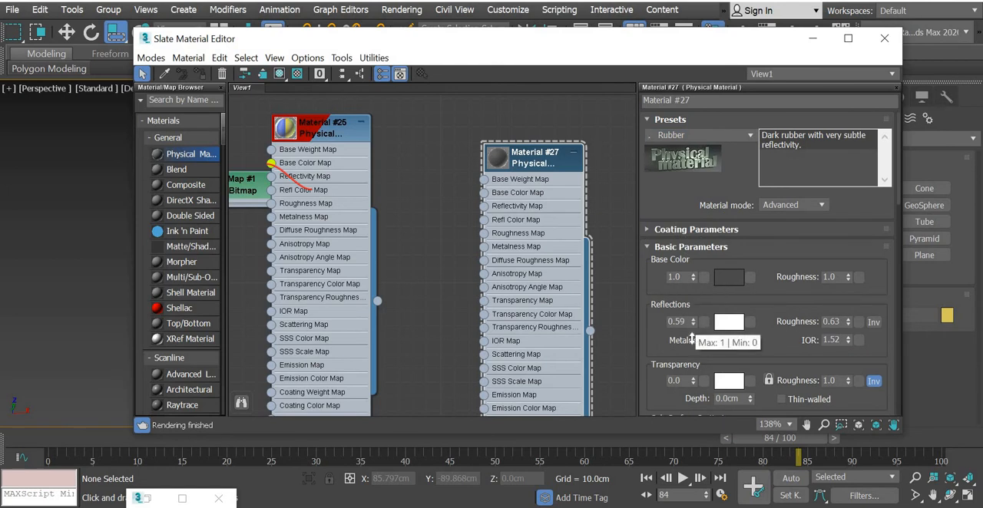
# Step: Set the rubber material's reflection weight to 0.4 and align its node with the existing material node
pyautogui.rightClick(693, 321)
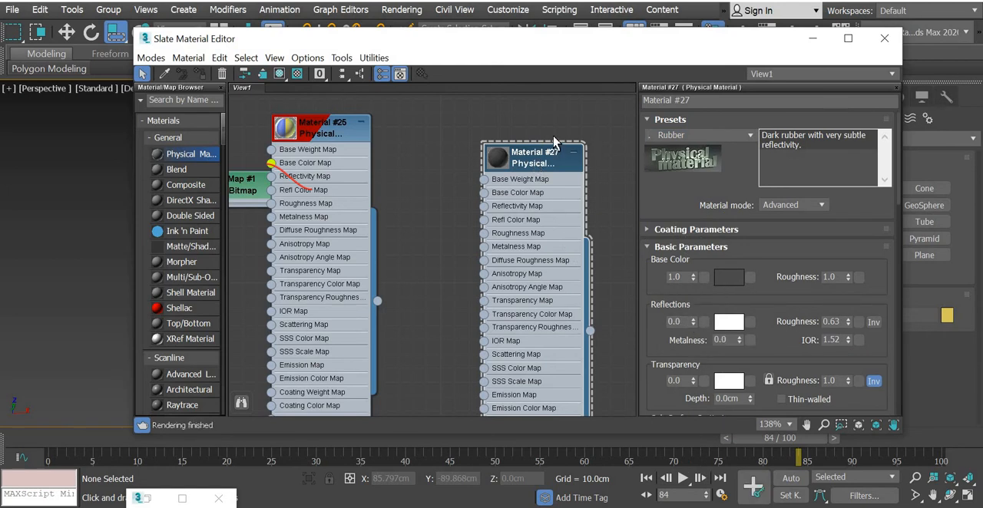
pyautogui.moveTo(537, 156); pyautogui.dragTo(536, 128)
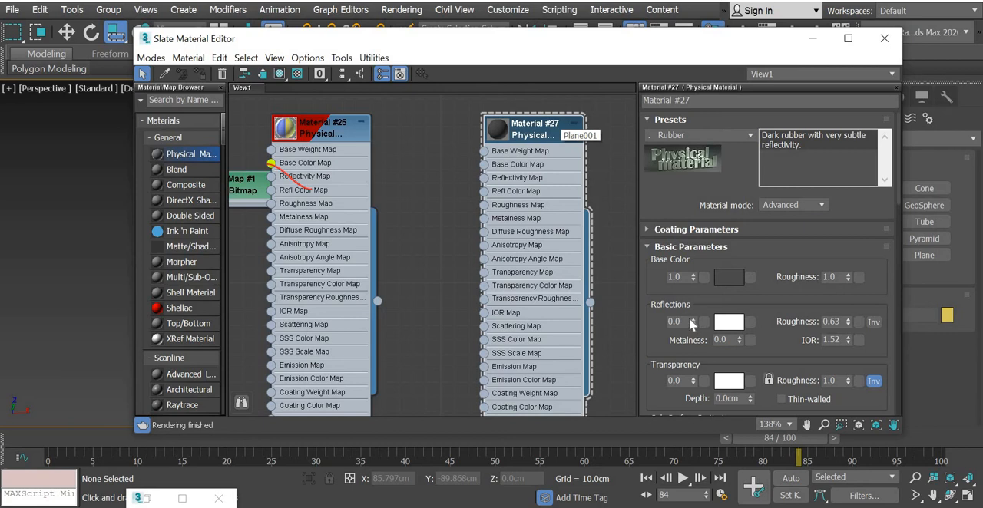
pyautogui.moveTo(683, 322); pyautogui.dragTo(629, 320)
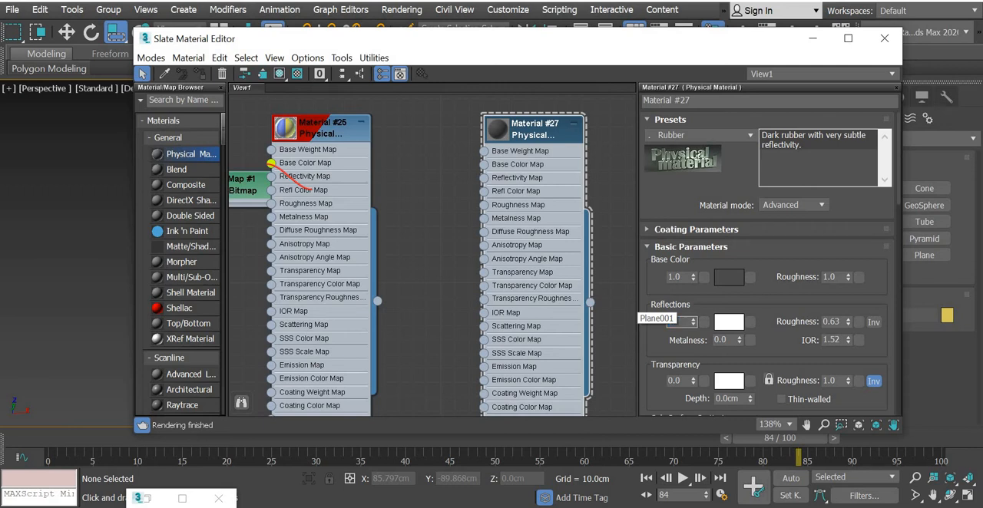
pyautogui.moveTo(564, 140); pyautogui.dragTo(567, 140)
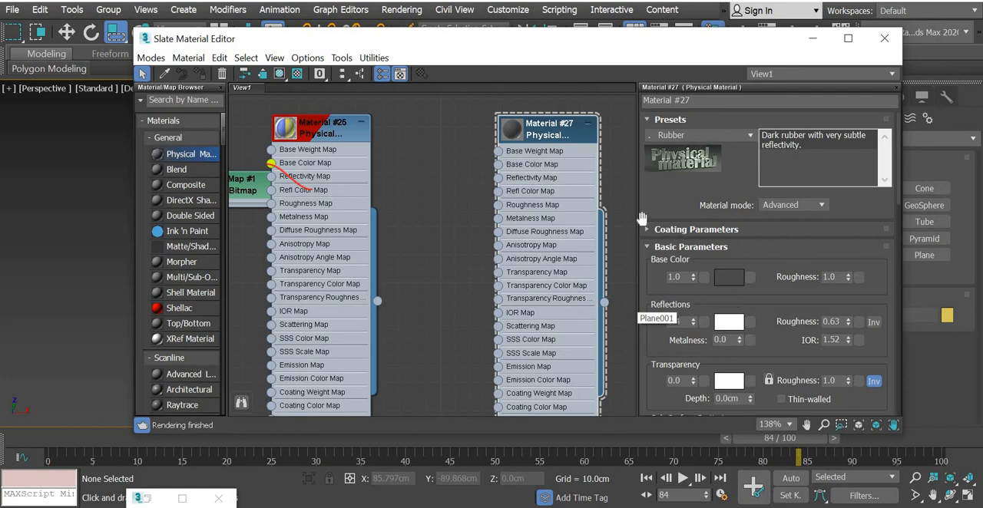
# Step: Connect a Bitmap map to the rubber material's Base Color Map, using 592955.jpg from the ball bounce folder
pyautogui.moveTo(497, 164); pyautogui.dragTo(446, 170)
pyautogui.moveTo(522, 179)
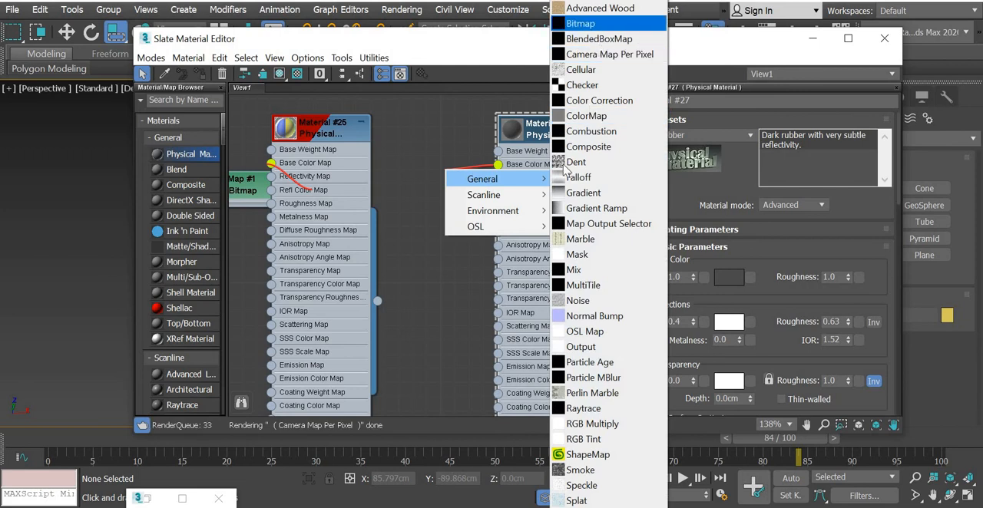
pyautogui.click(591, 24)
pyautogui.click(395, 129)
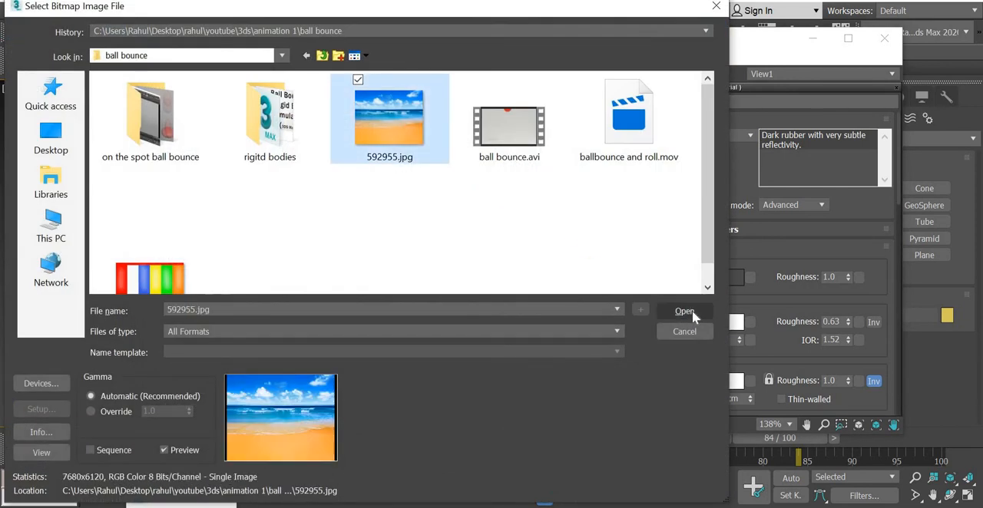
pyautogui.press('Return')
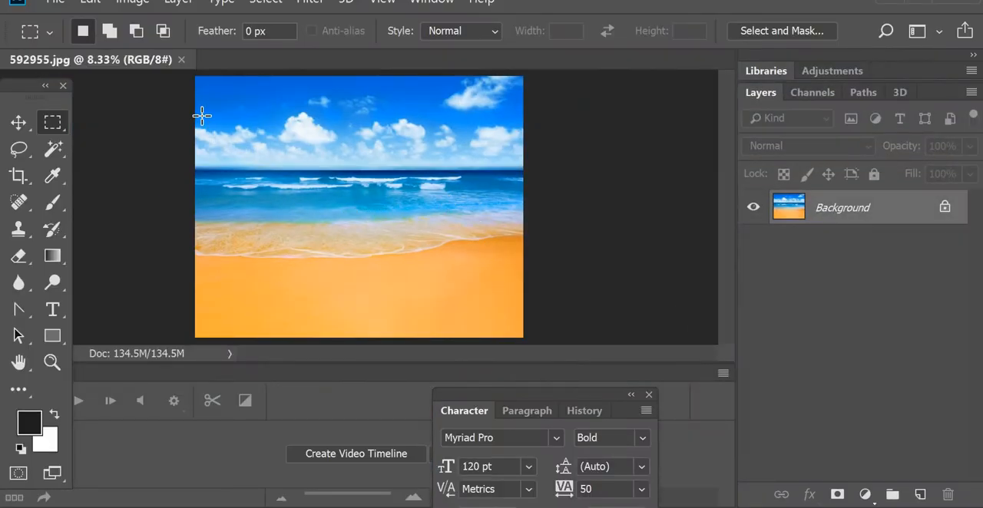
# Step: Close the 592955.jpg document in Photoshop
pyautogui.click(181, 59)
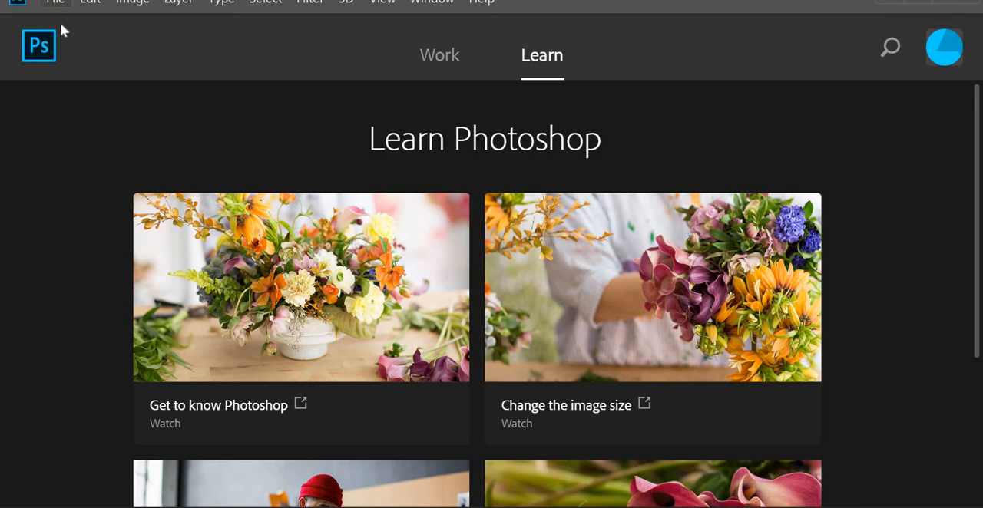
pyautogui.click(55, 2)
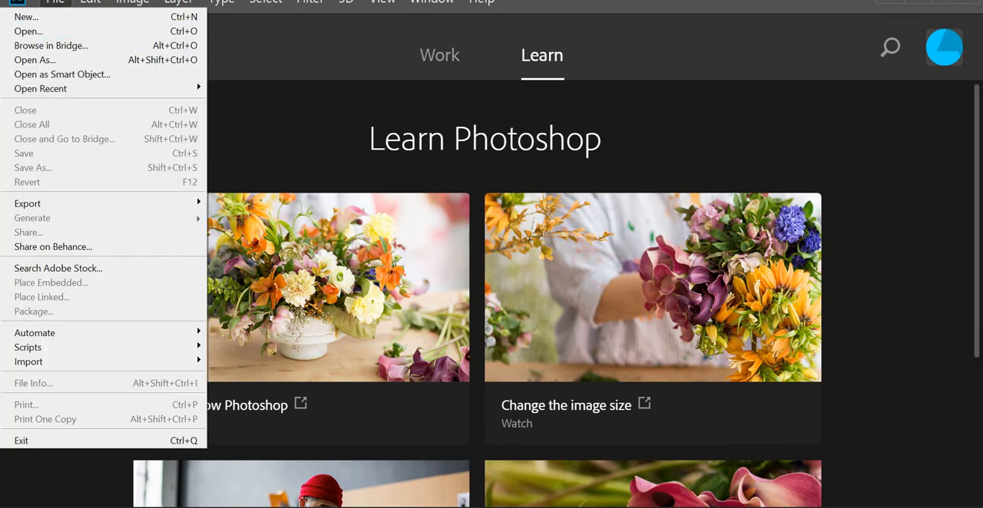
# Step: Switch to the browser and save the previewed beach image as beach.jpg in the ball bounce folder
pyautogui.hotkey('alt', 'Tab')
pyautogui.rightClick(402, 287)
pyautogui.click(453, 319)
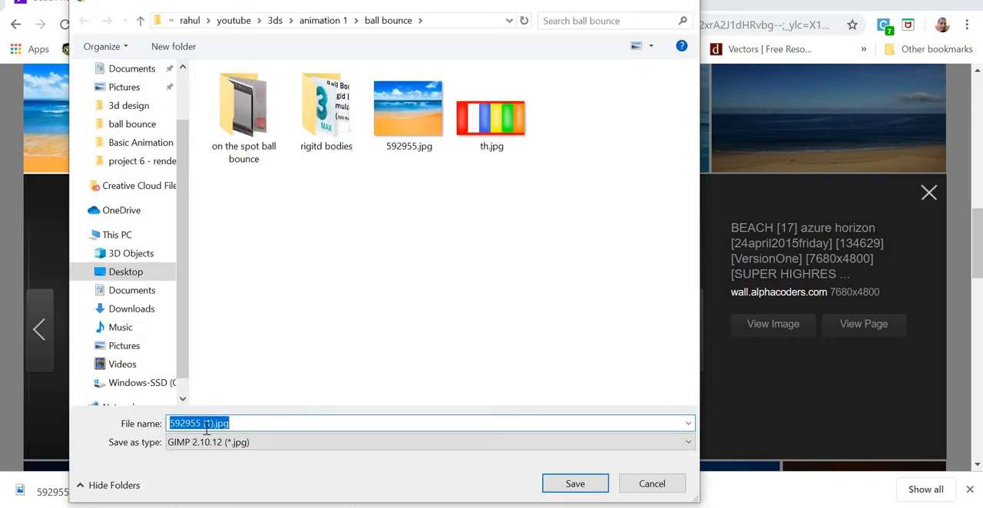
pyautogui.write('beach')
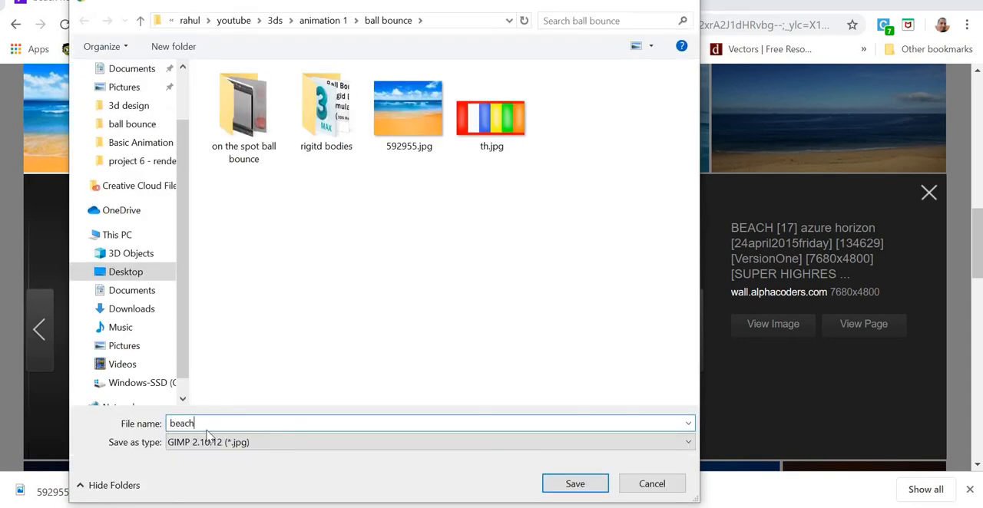
pyautogui.press('Return')
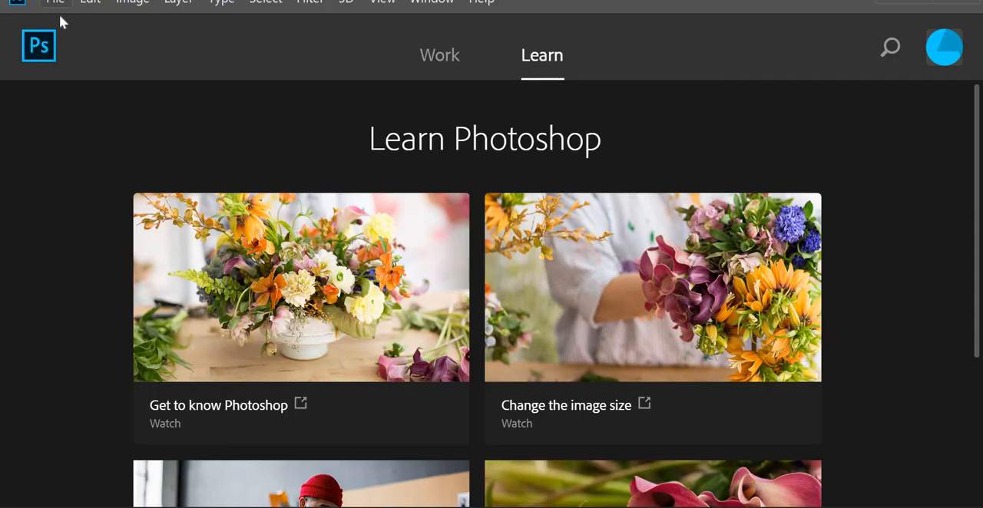
# Step: Switch to Photoshop and open beach.jpg from the ball bounce folder
pyautogui.click(57, 4)
pyautogui.click(58, 30)
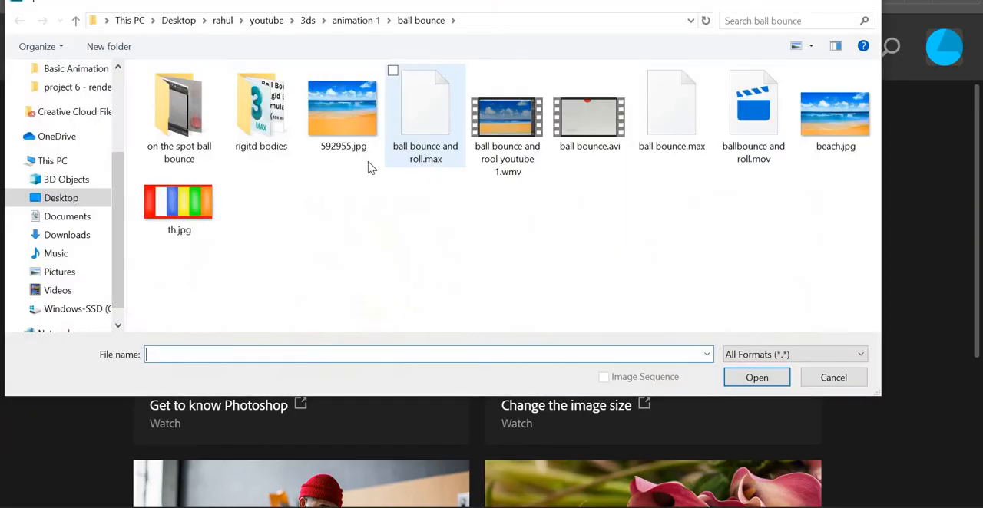
pyautogui.click(835, 115)
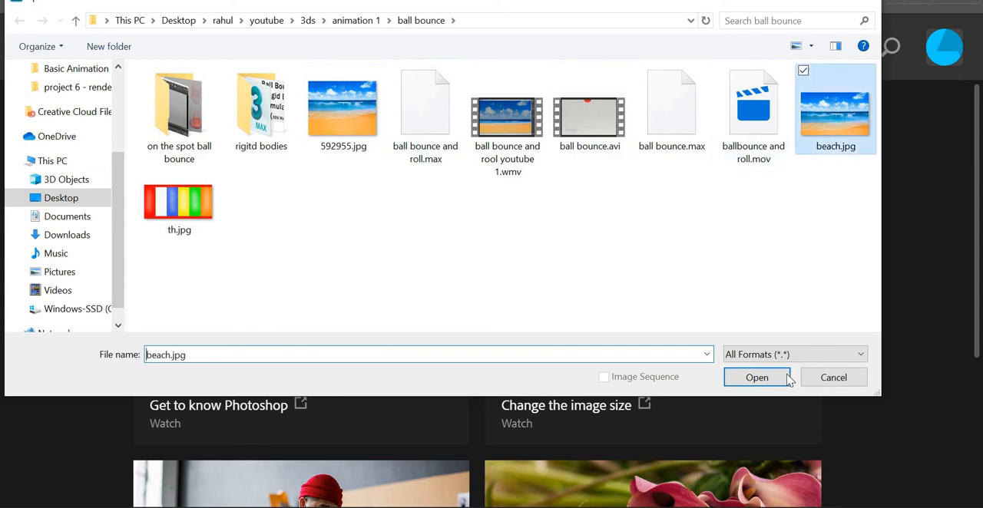
pyautogui.click(770, 377)
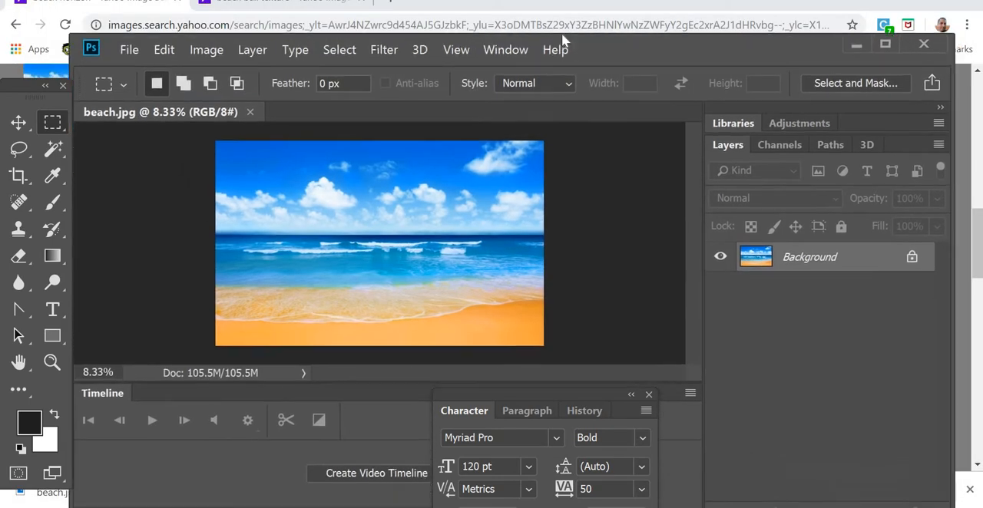
# Step: Set the canvas height to 85 inches with the anchor at top centre, extending the canvas below the beach image
pyautogui.click(204, 38)
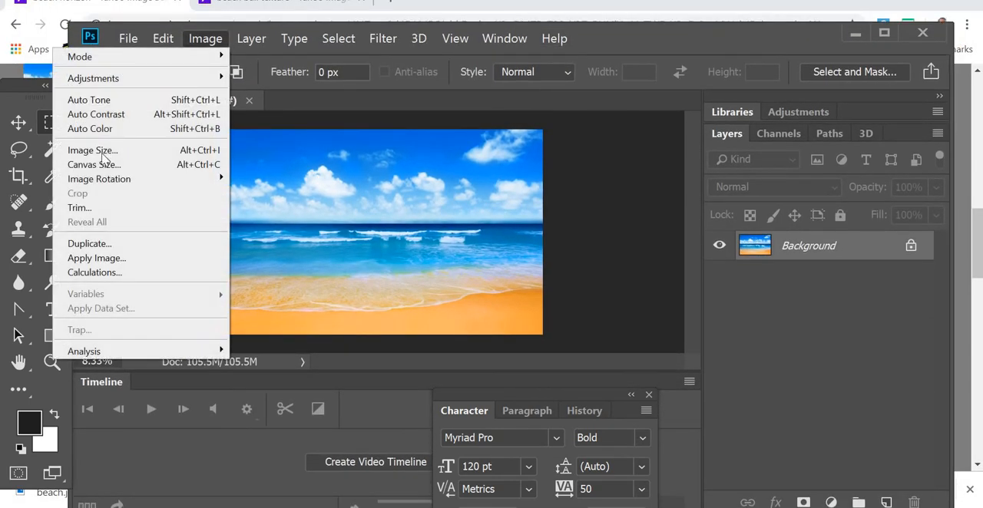
pyautogui.click(122, 166)
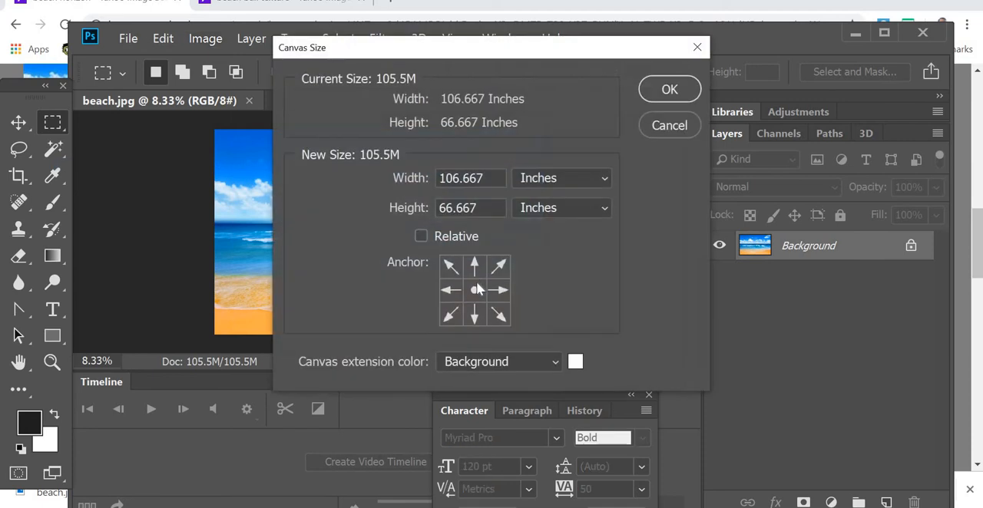
pyautogui.click(476, 265)
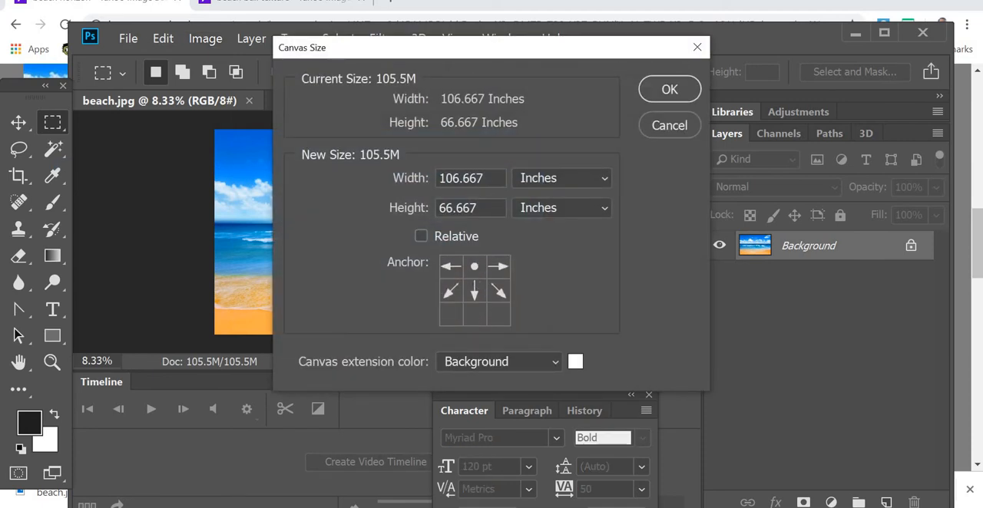
pyautogui.click(371, 208)
pyautogui.write('85')
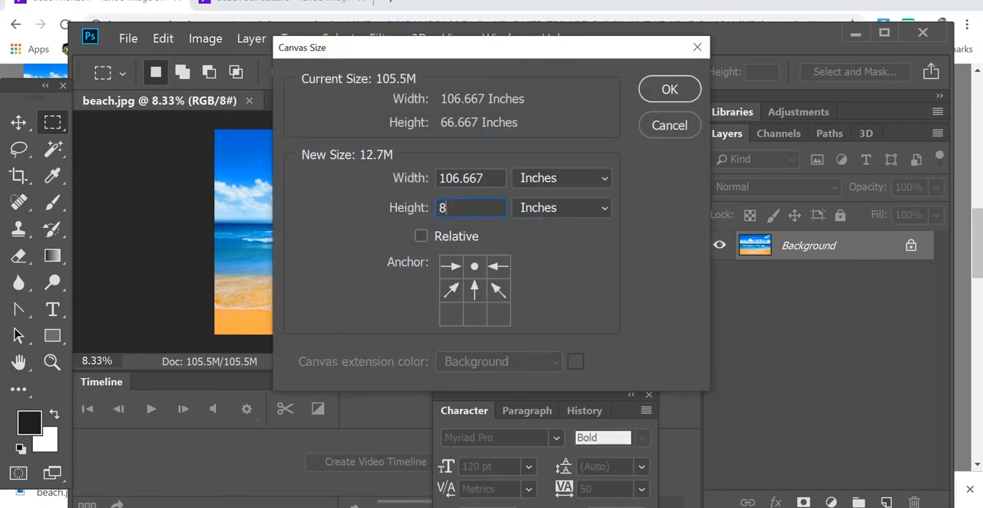
pyautogui.click(688, 91)
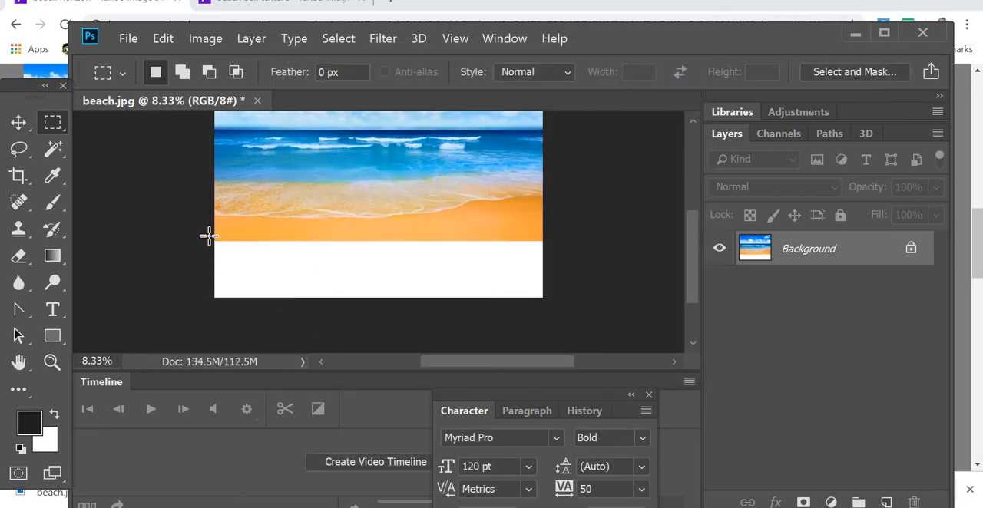
# Step: Fill the blank white strip below the sand with a Content-Aware fill at 100% opacity, then clear the selection
pyautogui.moveTo(209, 236); pyautogui.dragTo(573, 319)
pyautogui.click(162, 38)
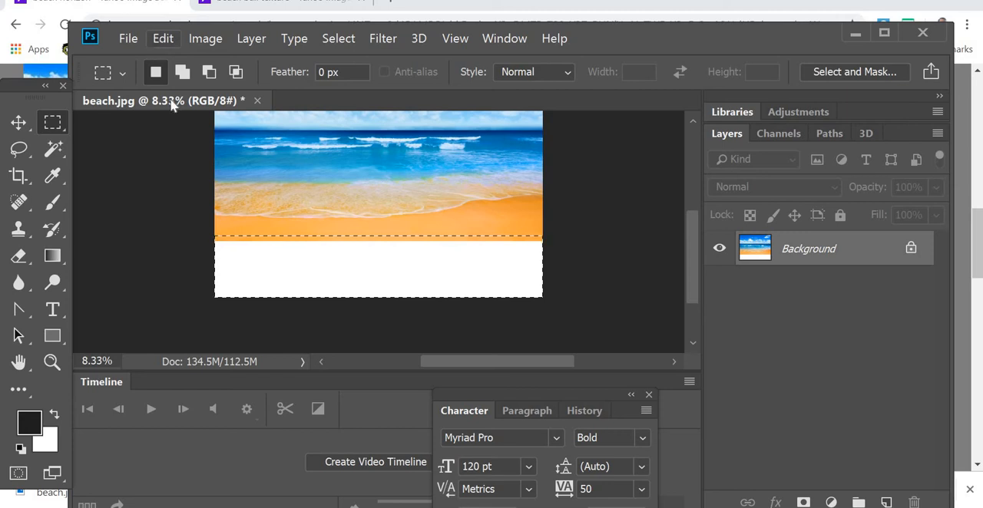
pyautogui.click(201, 225)
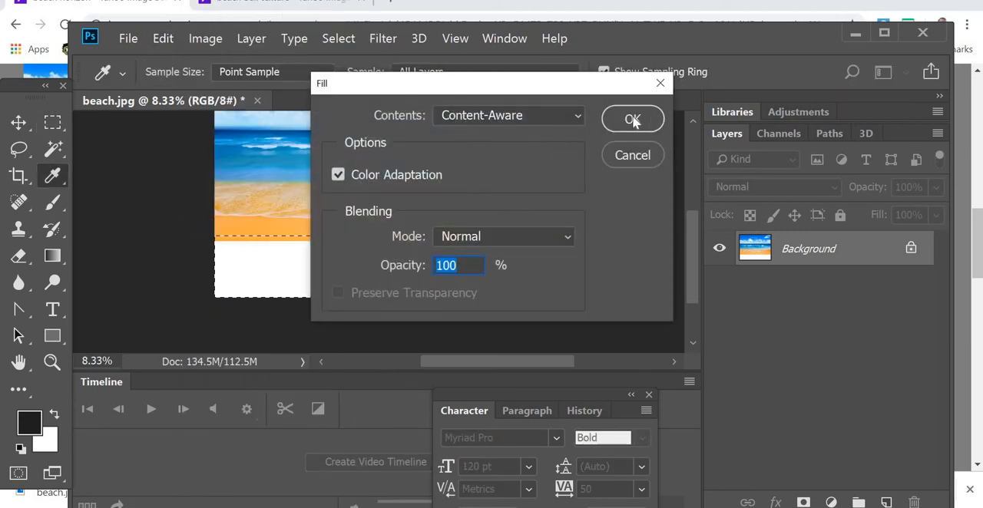
pyautogui.click(633, 121)
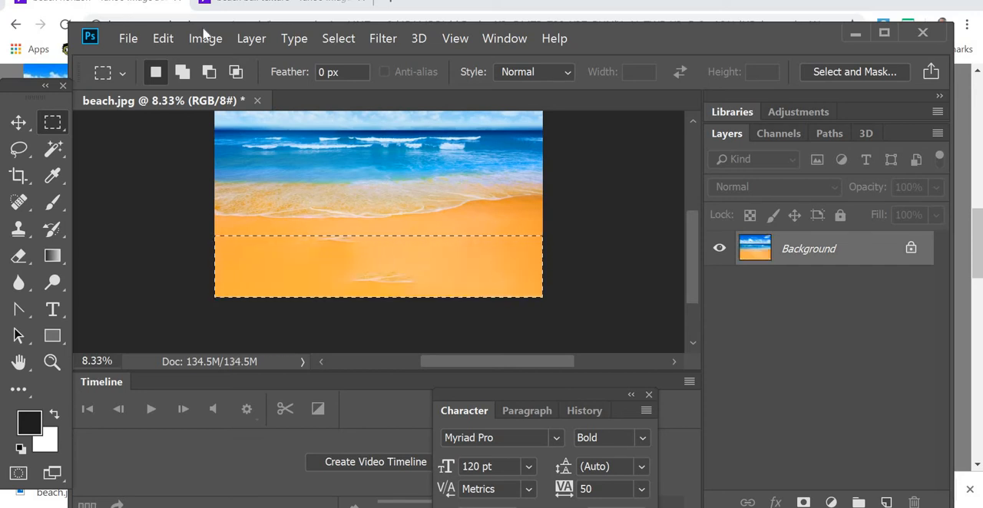
pyautogui.click(342, 38)
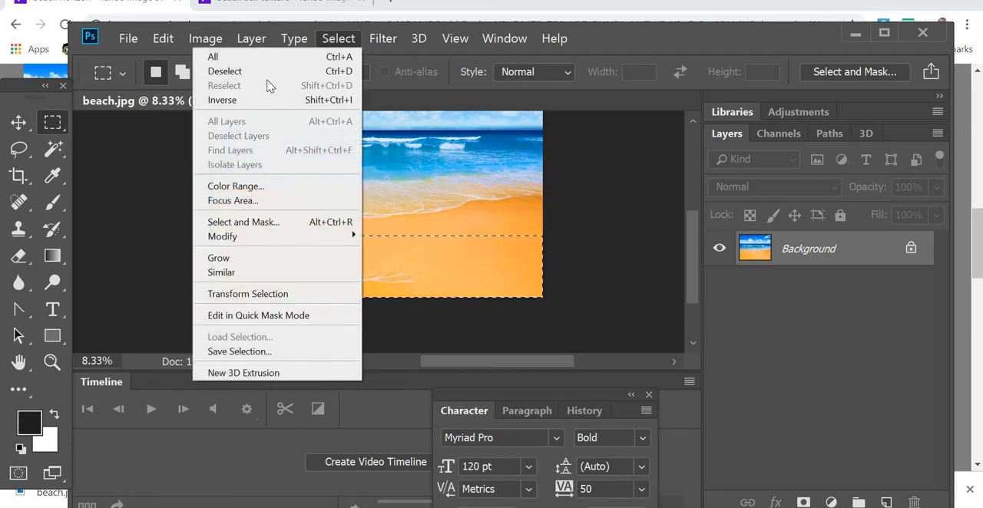
pyautogui.click(295, 71)
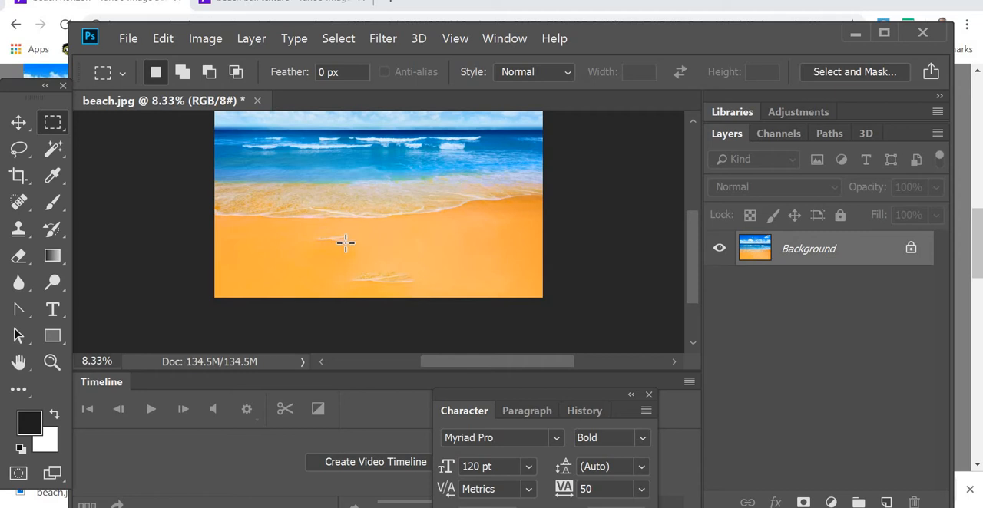
# Step: Select the upper white streak in the filled sand and replace it with a Content-Aware fill
pyautogui.moveTo(346, 243); pyautogui.dragTo(350, 246)
pyautogui.moveTo(296, 235); pyautogui.dragTo(369, 247)
pyautogui.click(173, 39)
pyautogui.click(210, 229)
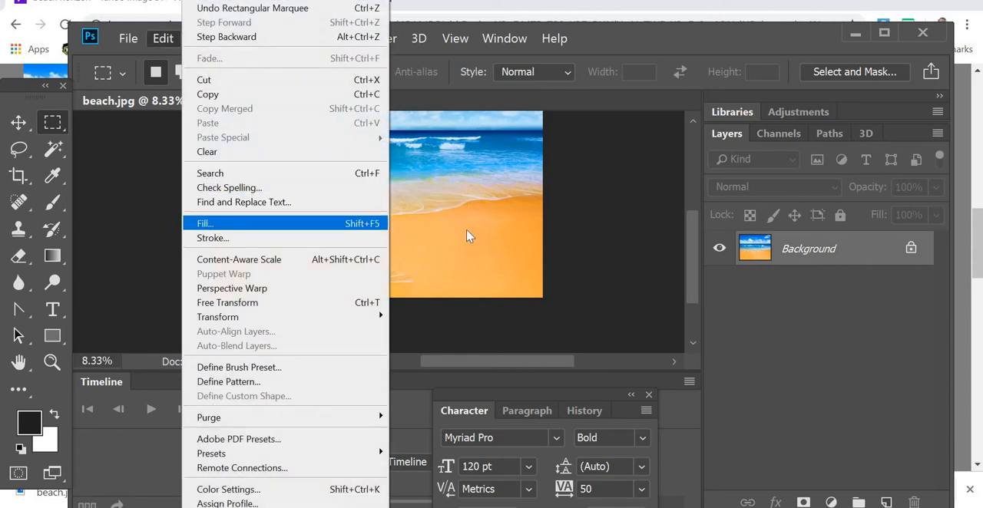
pyautogui.click(630, 120)
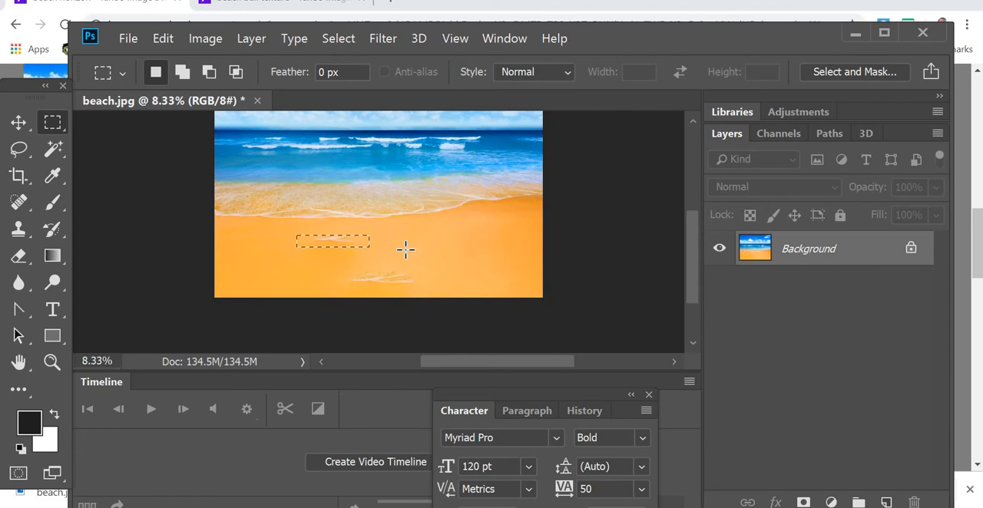
# Step: Remove the lower white streak near the bottom edge of the sand with a Content-Aware fill
pyautogui.moveTo(341, 265); pyautogui.dragTo(427, 290)
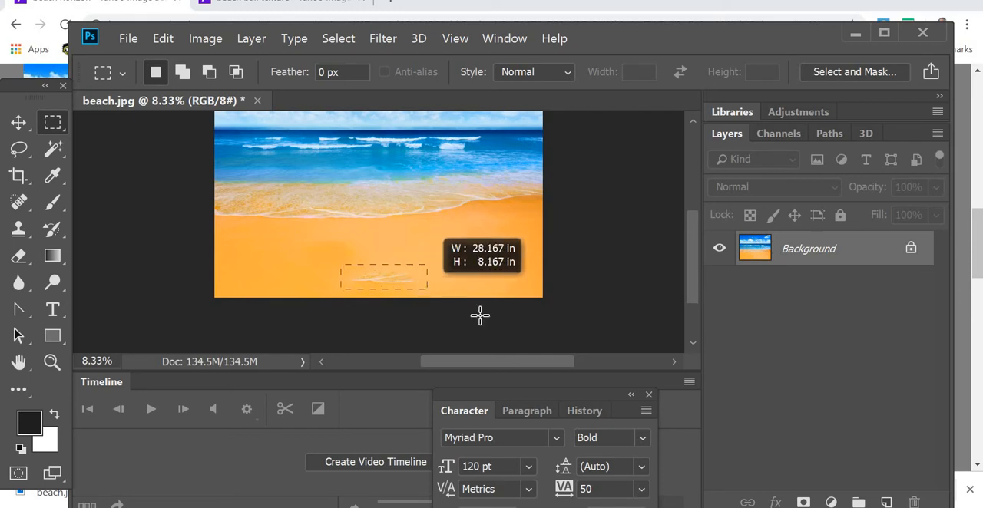
pyautogui.click(163, 39)
pyautogui.click(204, 223)
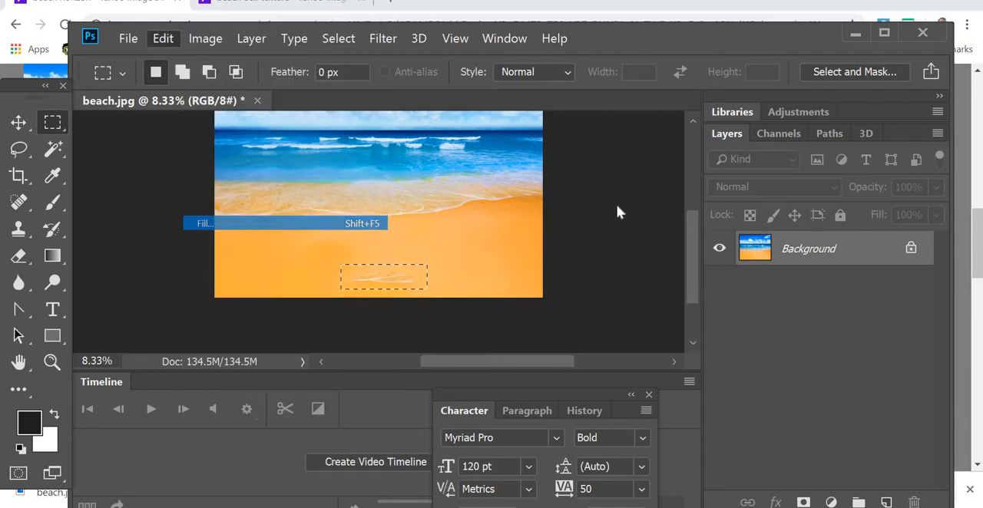
pyautogui.click(637, 121)
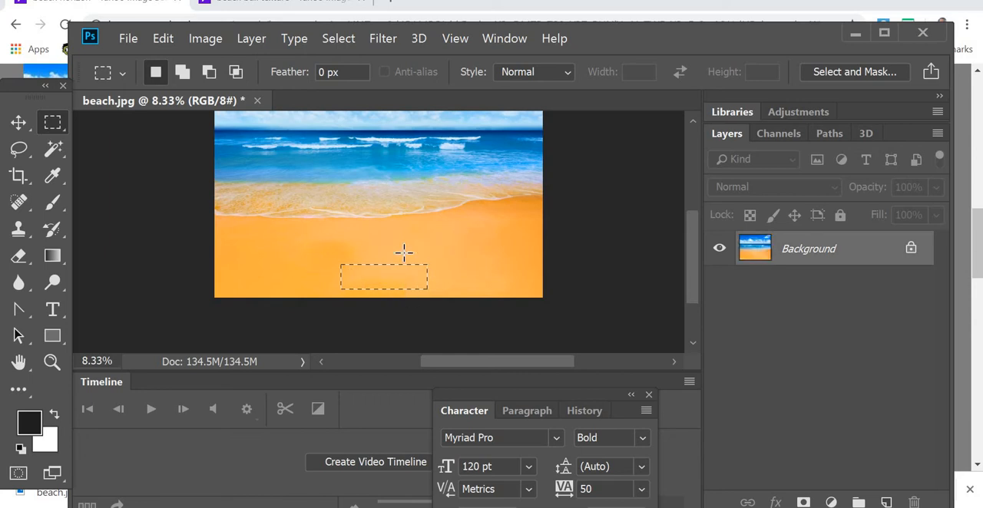
pyautogui.press('v')
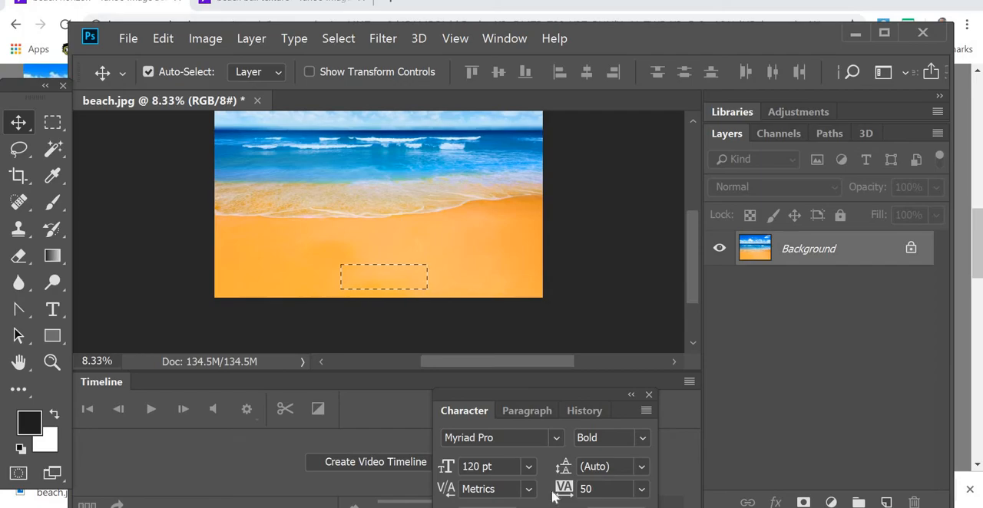
# Step: Switch to 3ds Max and move the Slate Material Editor aside so the plane in the Perspective view is exposed
pyautogui.click(550, 506)
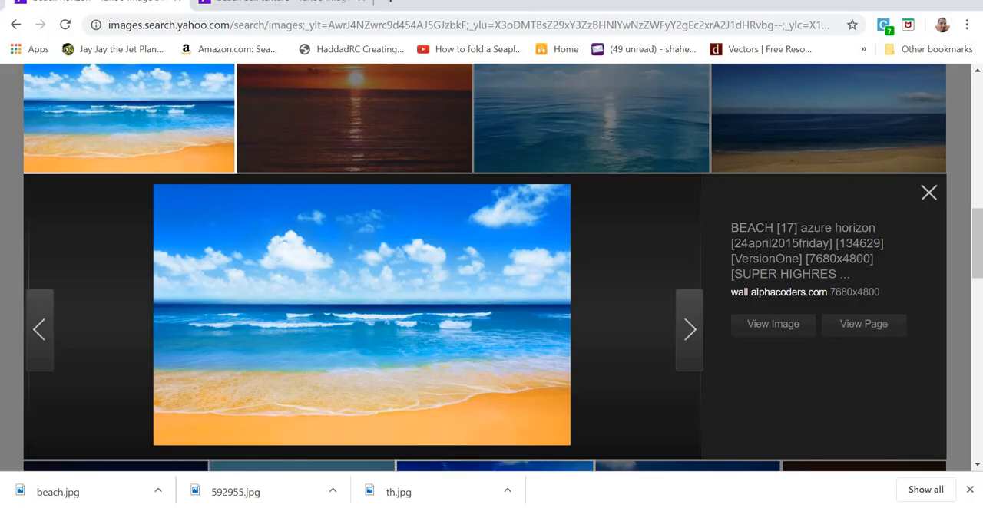
pyautogui.hotkey('alt', 'Tab')
pyautogui.moveTo(417, 156); pyautogui.dragTo(388, 143)
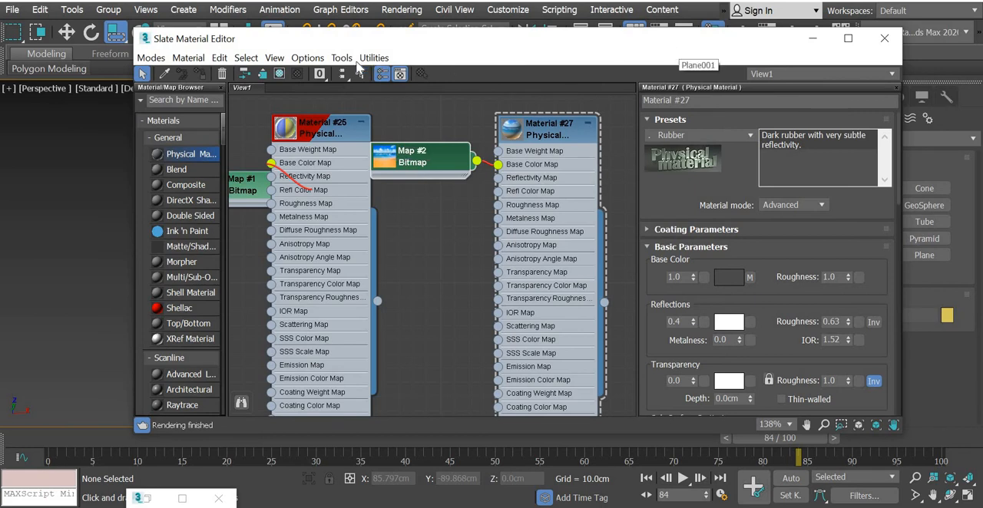
pyautogui.moveTo(356, 39); pyautogui.dragTo(41, 55)
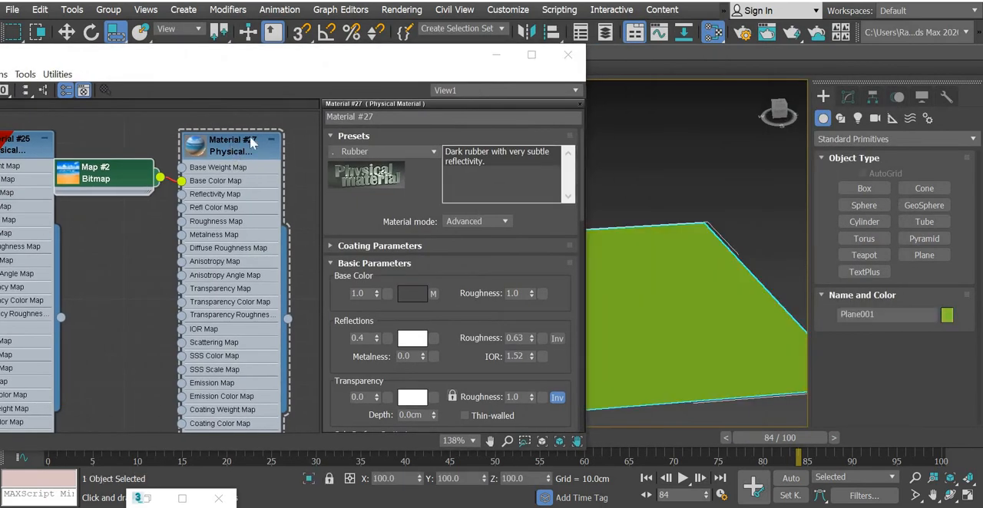
# Step: Assign Material #27 to the selected plane, show its beach map shaded in the viewport, and minimize the material editor
pyautogui.rightClick(230, 142)
pyautogui.click(257, 128)
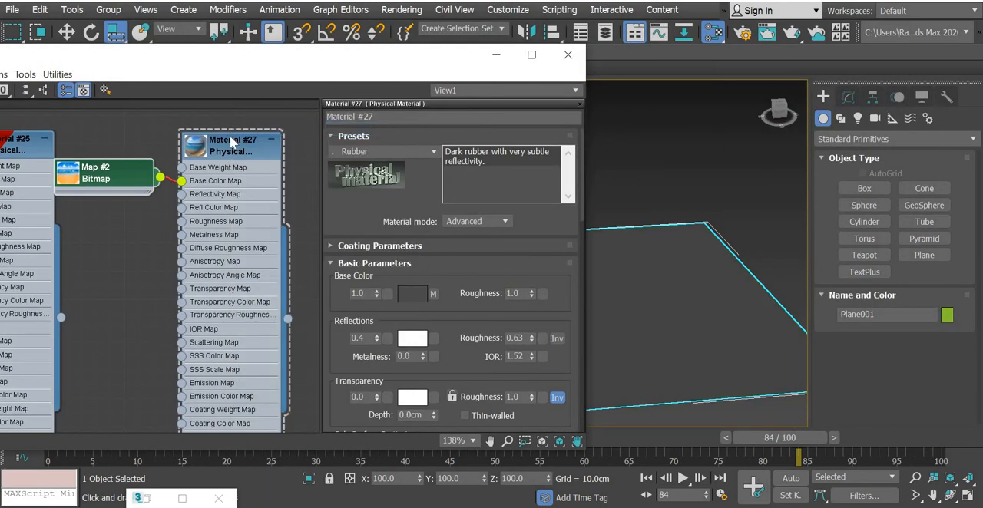
pyautogui.rightClick(230, 142)
pyautogui.click(319, 291)
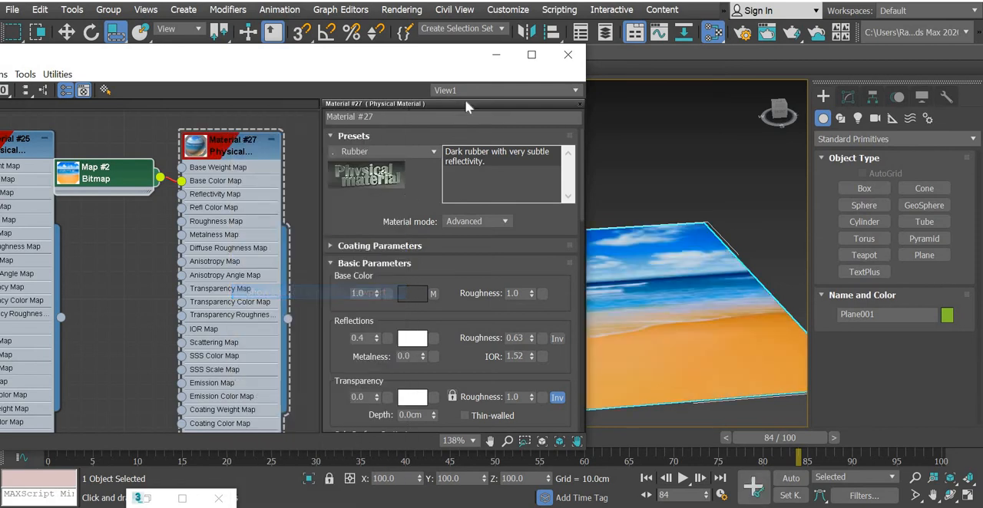
pyautogui.click(496, 55)
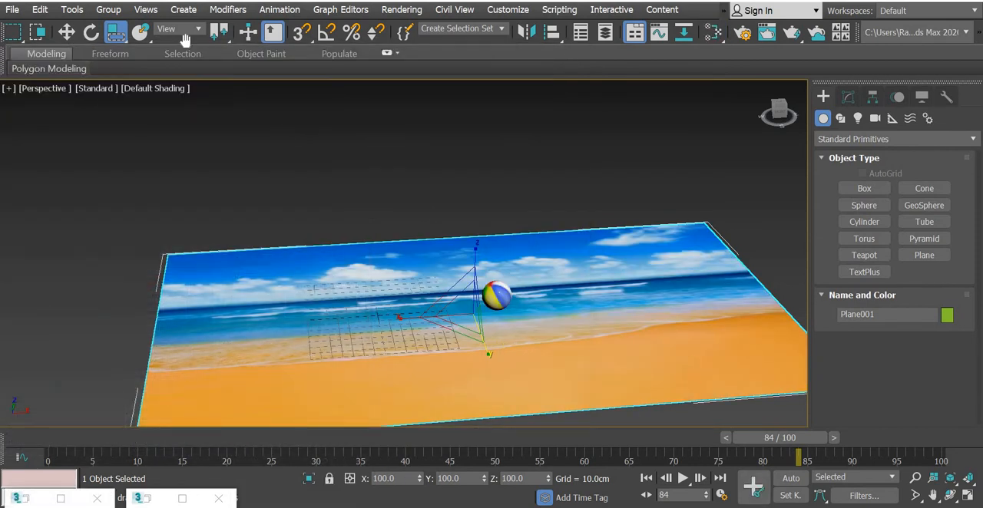
# Step: Create one upright copy of the beach plane by rotating it 90 degrees about X with angle snap on
pyautogui.click(90, 36)
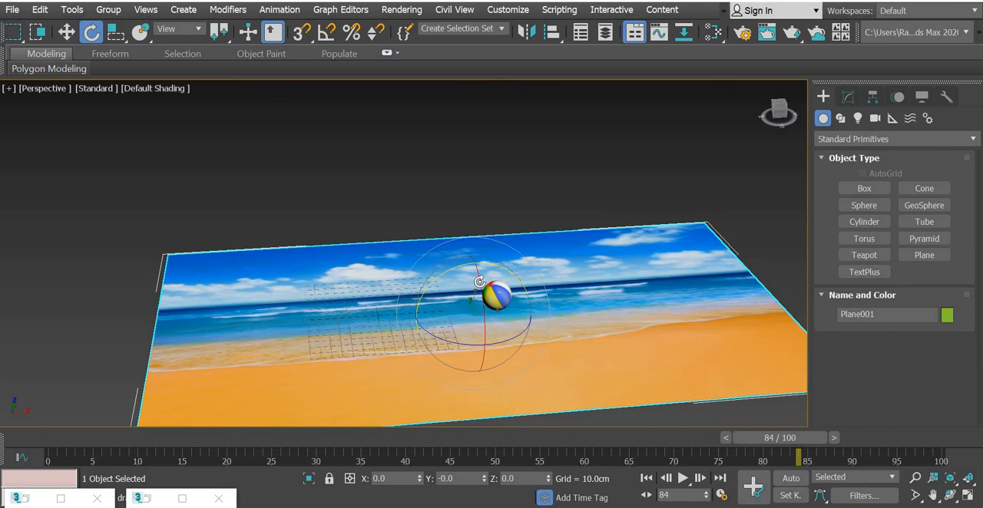
pyautogui.keyDown('shift'); pyautogui.moveTo(478, 312); pyautogui.dragTo(484, 351); pyautogui.keyUp('shift')
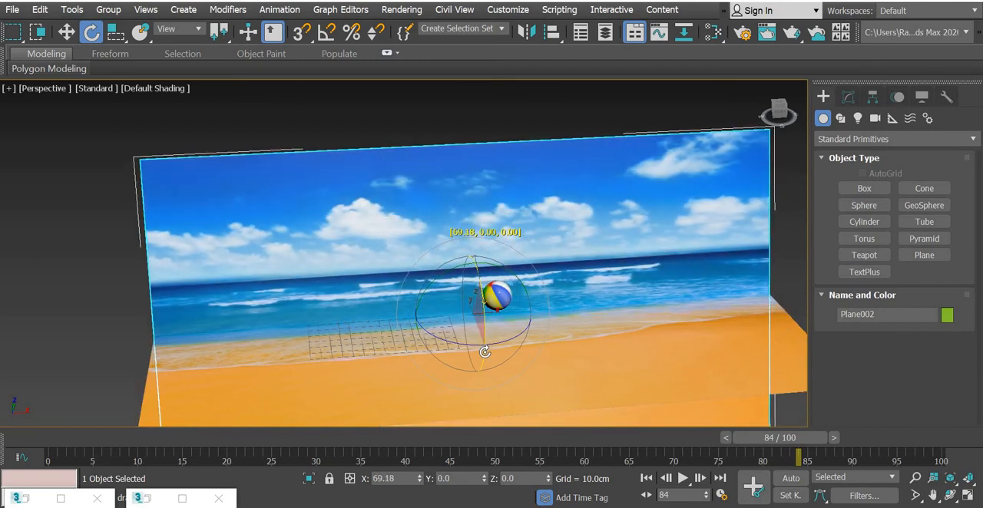
pyautogui.hotkey('ctrl', 'z')
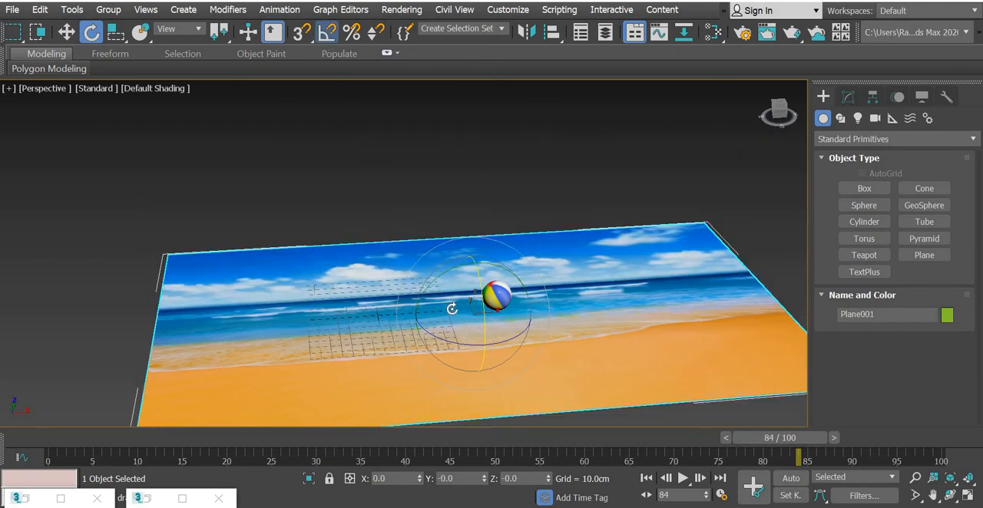
pyautogui.moveTo(487, 316)
pyautogui.keyDown('shift'); pyautogui.mouseDown()
pyautogui.moveTo(500, 343)
pyautogui.moveTo(519, 329)
pyautogui.mouseUp(); pyautogui.keyUp('shift')
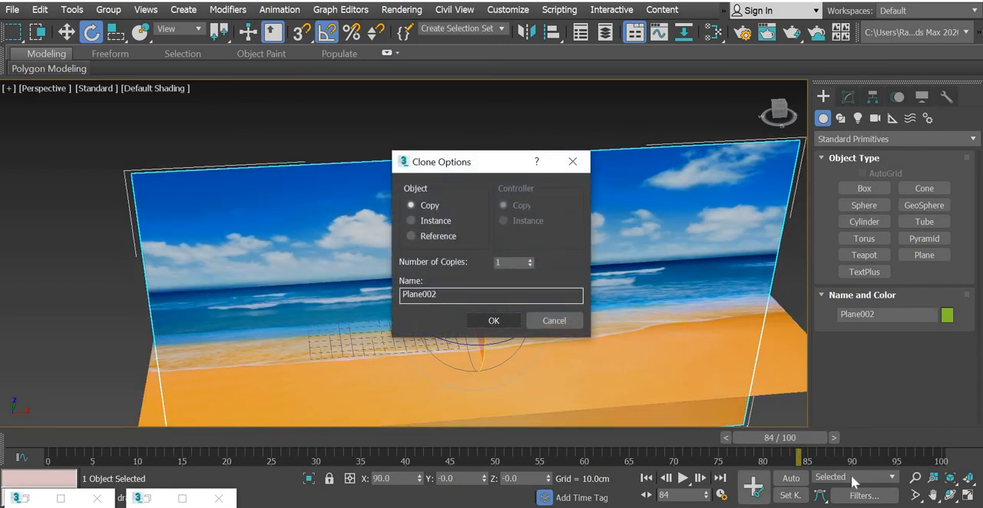
pyautogui.press('Return')
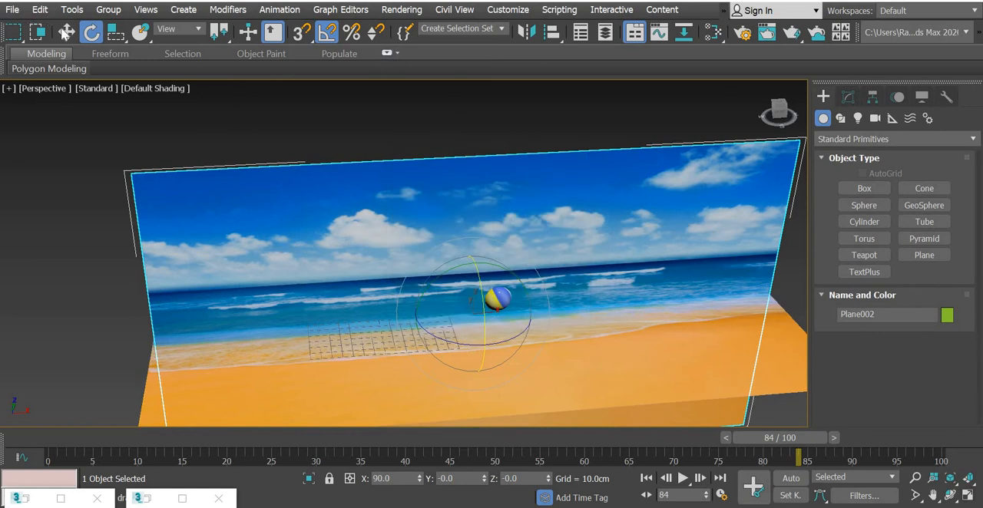
# Step: Move the upright plane about 50 cm back along Y and about 46 cm down to match the ground plane's horizon
pyautogui.click(66, 32)
pyautogui.moveTo(384, 291)
pyautogui.keyDown('alt'); pyautogui.mouseDown(button='middle')
pyautogui.moveTo(448, 281)
pyautogui.moveTo(474, 346)
pyautogui.moveTo(509, 356)
pyautogui.moveTo(430, 315)
pyautogui.mouseUp(button='middle'); pyautogui.keyUp('alt')
pyautogui.moveTo(393, 313); pyautogui.dragTo(381, 313)
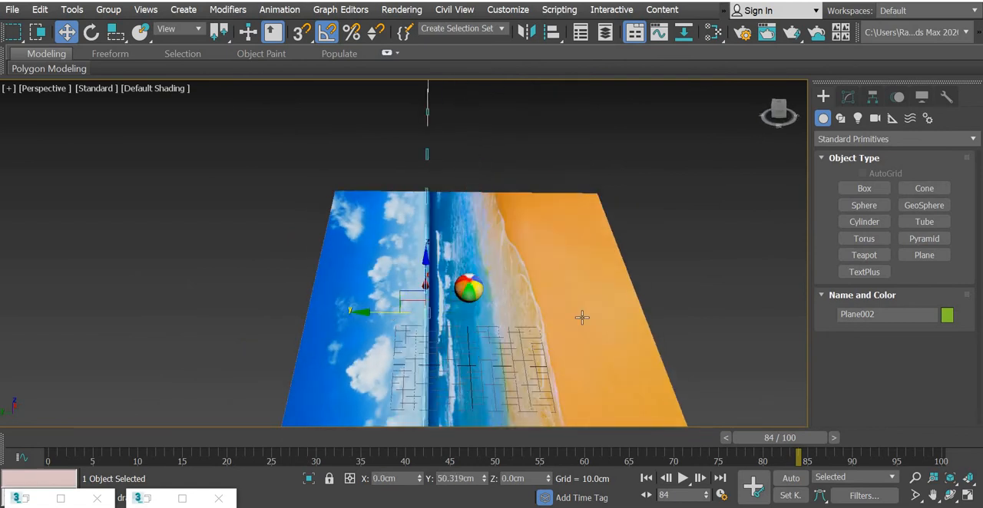
pyautogui.keyDown('alt'); pyautogui.moveTo(521, 307); pyautogui.dragTo(436, 261, button='middle'); pyautogui.keyUp('alt')
pyautogui.moveTo(426, 264); pyautogui.dragTo(515, 354)
pyautogui.keyDown('alt'); pyautogui.moveTo(515, 353); pyautogui.dragTo(468, 295, button='middle'); pyautogui.keyUp('alt')
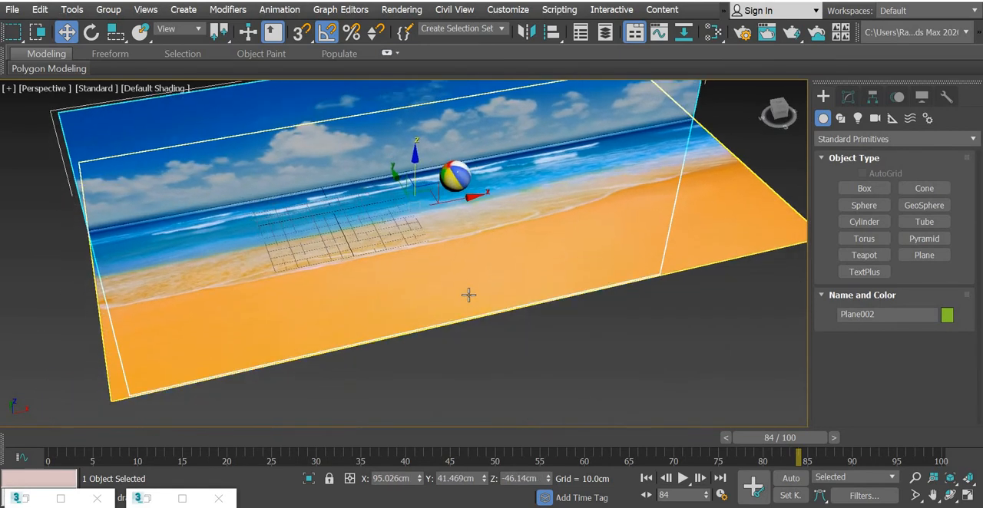
# Step: Stretch the flat ground plane to about 224% along Y
pyautogui.click(479, 314)
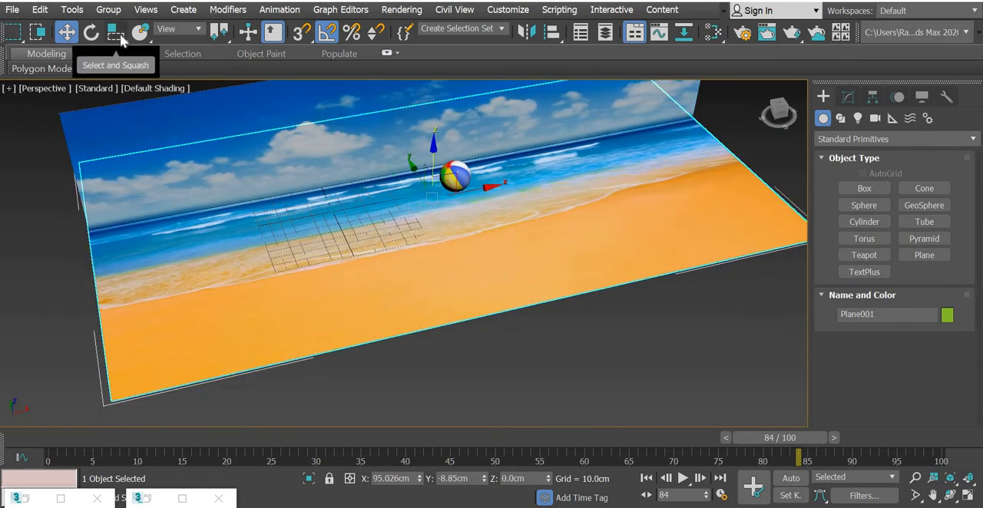
pyautogui.click(120, 33)
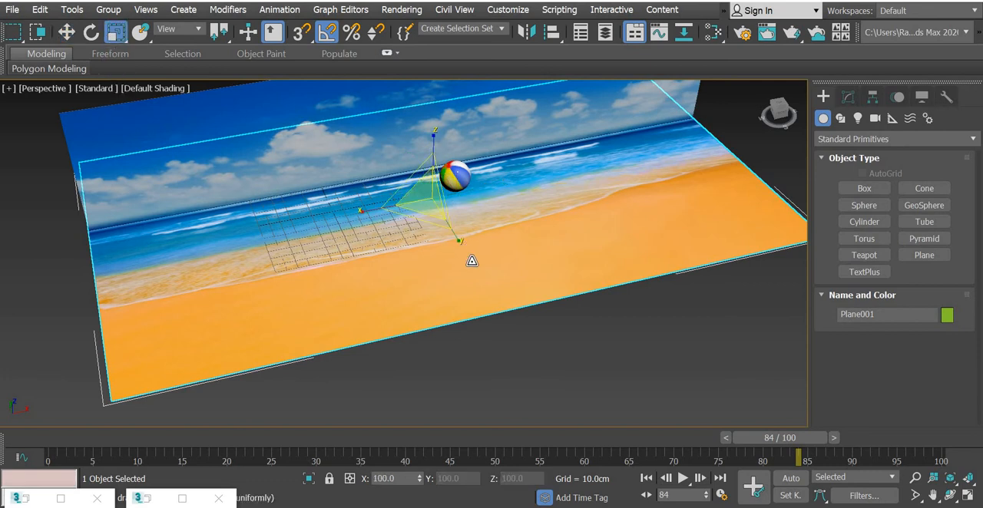
pyautogui.moveTo(472, 261); pyautogui.dragTo(364, 176)
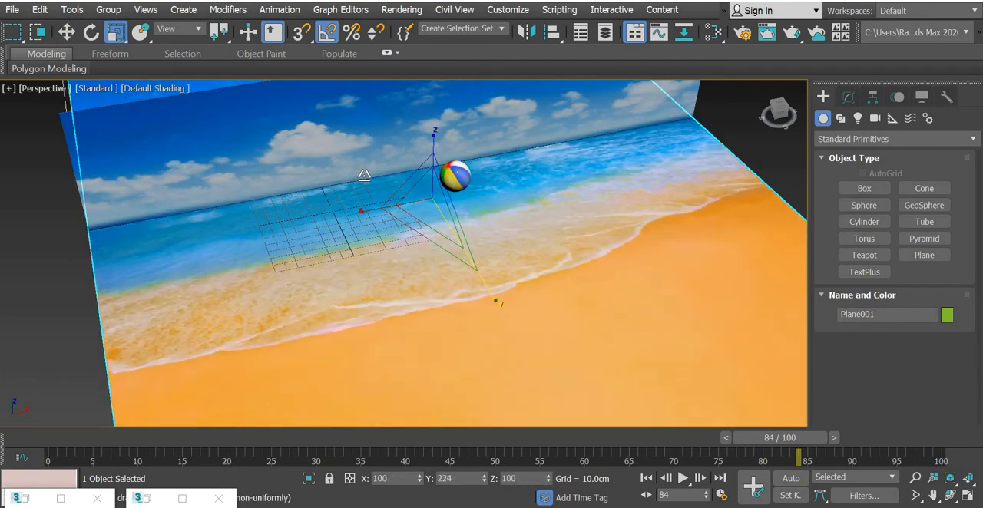
# Step: Select the upright backdrop plane and stretch its height to about 142%
pyautogui.click(279, 122)
pyautogui.keyDown('alt'); pyautogui.moveTo(467, 228); pyautogui.dragTo(418, 143, button='middle'); pyautogui.keyUp('alt')
pyautogui.moveTo(415, 132); pyautogui.dragTo(415, 105)
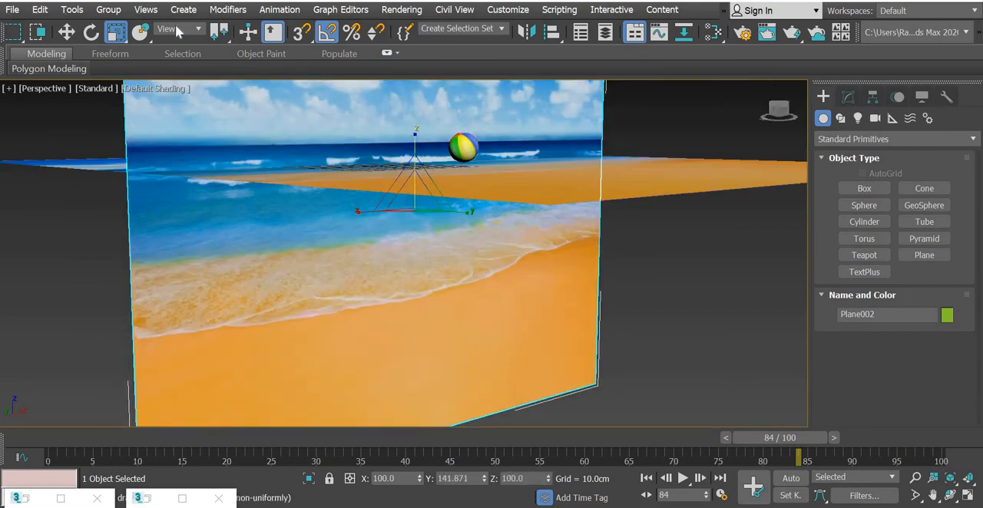
# Step: Move the upright plane back to about Y 94 cm and down to about Z -64 cm, aligning its image with the ground
pyautogui.click(70, 33)
pyautogui.keyDown('alt'); pyautogui.moveTo(465, 257); pyautogui.dragTo(414, 168, button='middle'); pyautogui.keyUp('alt')
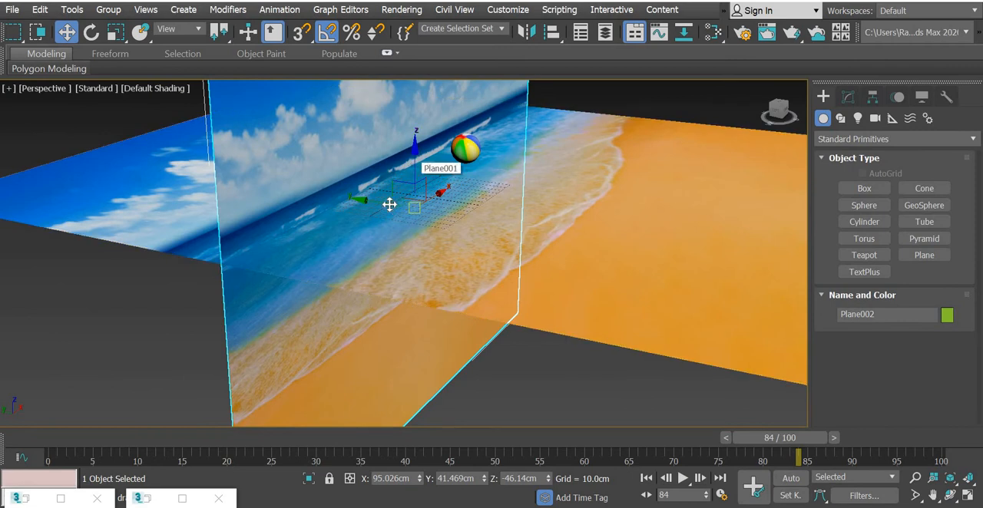
pyautogui.moveTo(357, 200)
pyautogui.mouseDown()
pyautogui.moveTo(324, 195)
pyautogui.moveTo(342, 199)
pyautogui.mouseUp()
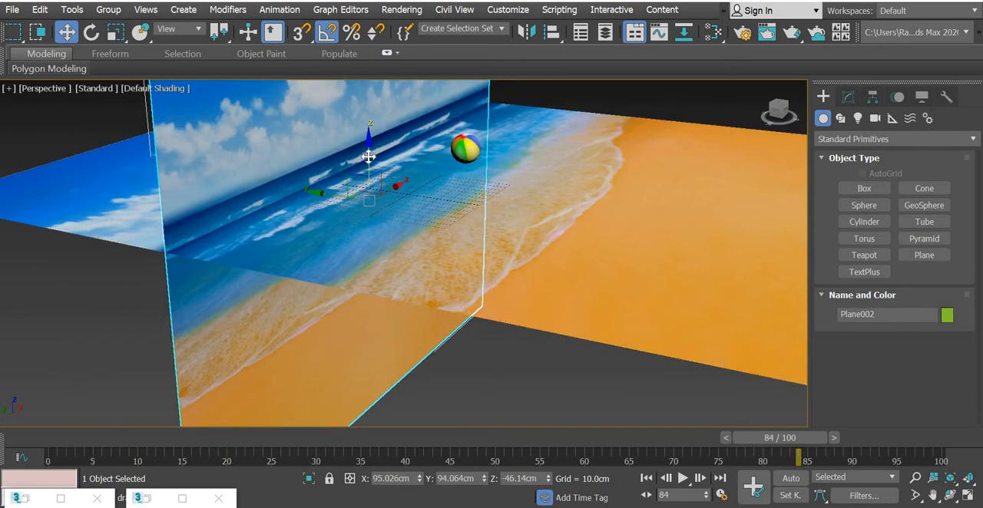
pyautogui.moveTo(369, 159); pyautogui.dragTo(676, 261)
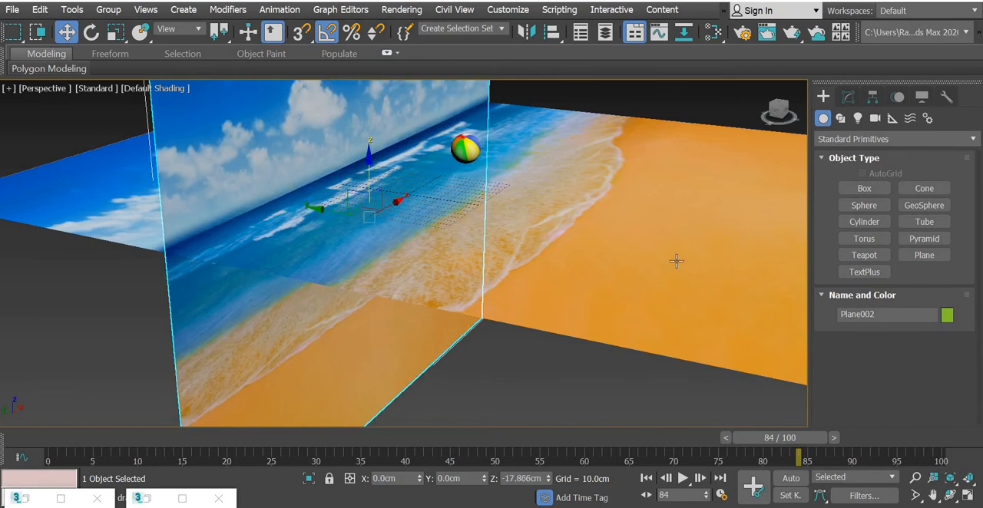
pyautogui.keyDown('alt'); pyautogui.moveTo(676, 261); pyautogui.dragTo(609, 268, button='middle'); pyautogui.keyUp('alt')
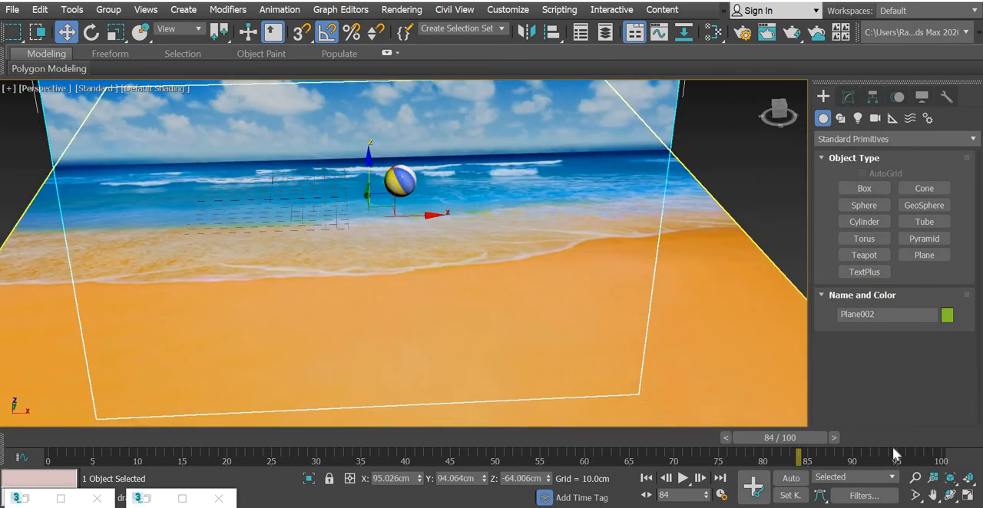
# Step: Show all four viewports and place a Physical camera in the Top view at the ground plane's front edge, aimed toward the ball
pyautogui.hotkey('alt', 'w')
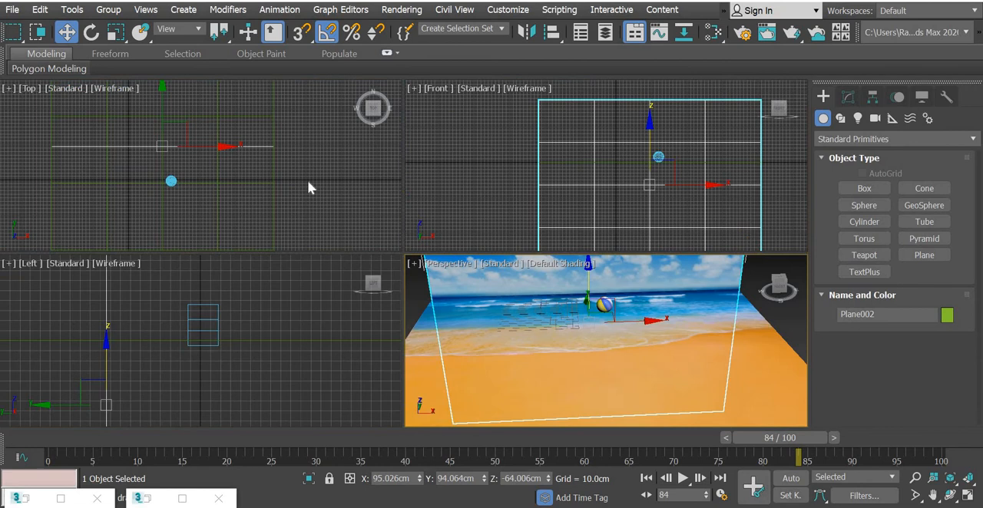
pyautogui.click(769, 181)
pyautogui.click(874, 118)
pyautogui.click(879, 187)
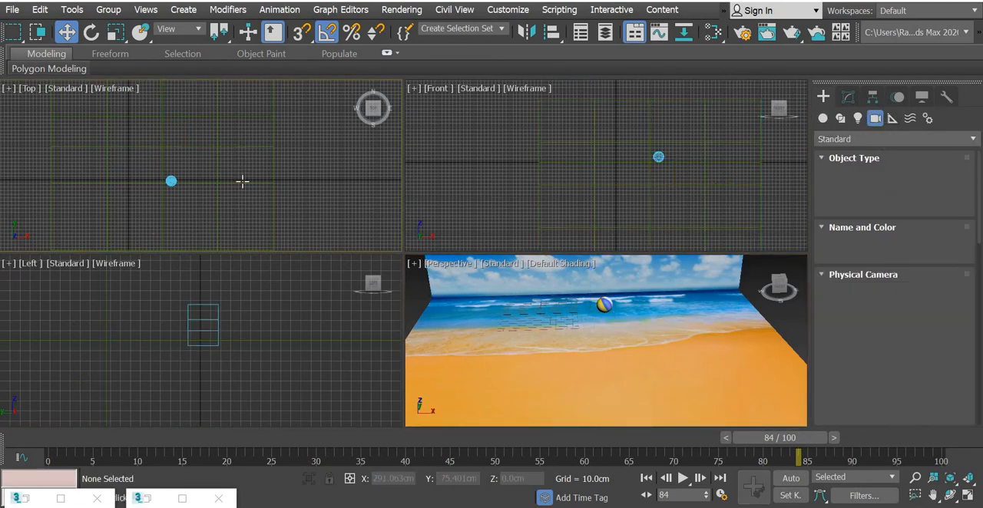
pyautogui.scroll(-2, 241, 182)
pyautogui.moveTo(233, 198); pyautogui.dragTo(233, 151, button='middle')
pyautogui.moveTo(204, 216); pyautogui.dragTo(203, 211, button='middle')
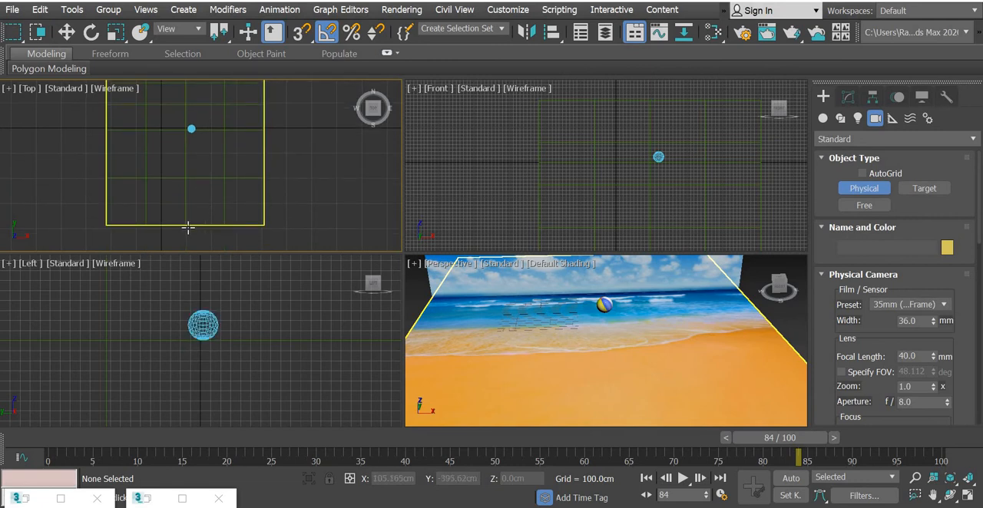
pyautogui.moveTo(186, 225); pyautogui.dragTo(188, 127)
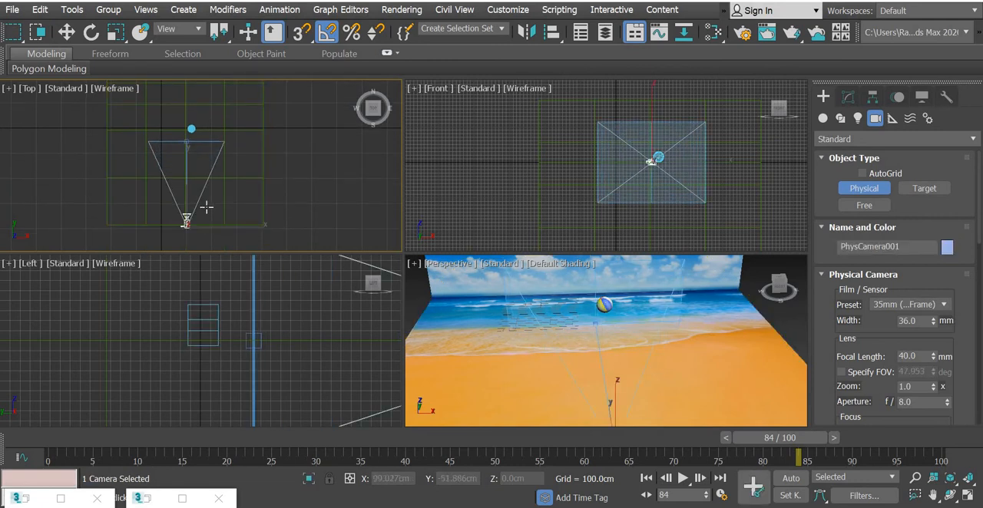
# Step: Switch the Perspective viewport to the PhysCamera001 camera view
pyautogui.click(66, 32)
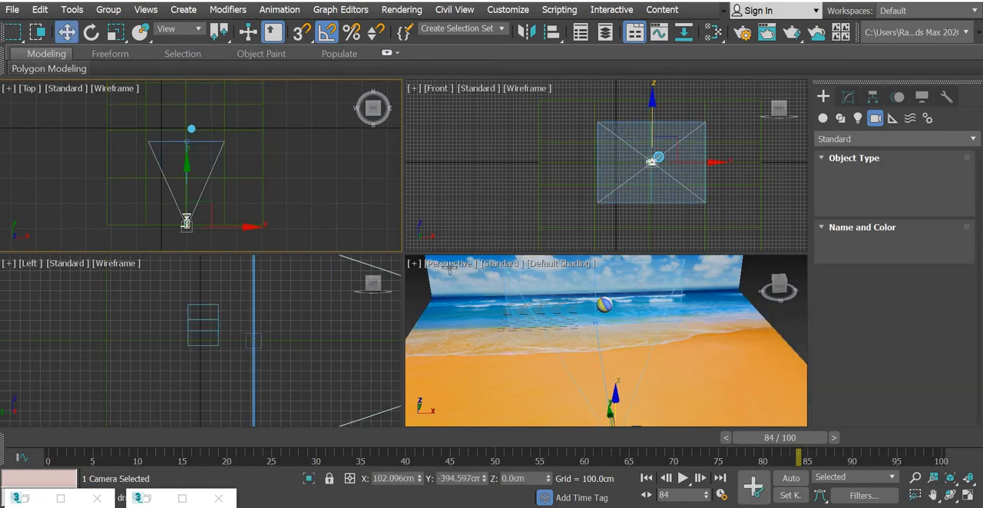
pyautogui.click(444, 266)
pyautogui.moveTo(529, 227)
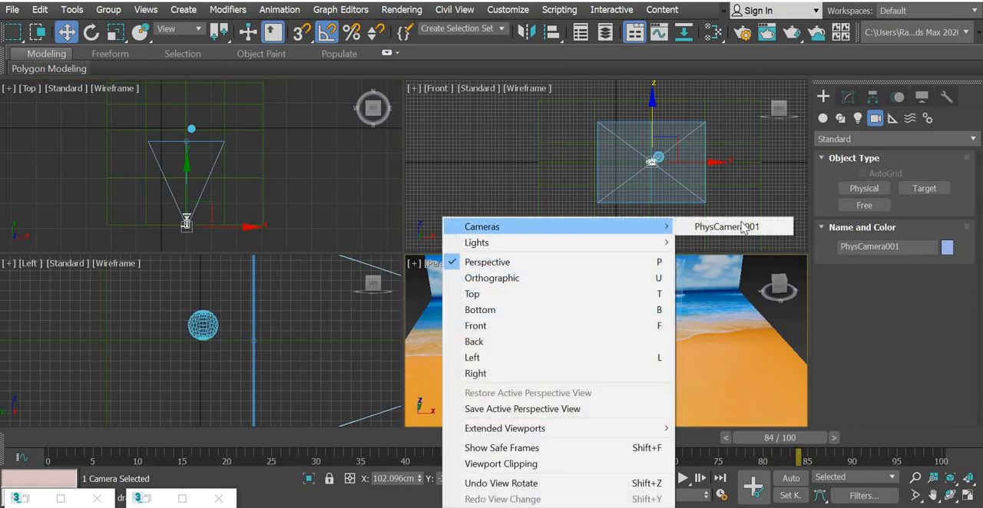
pyautogui.click(726, 227)
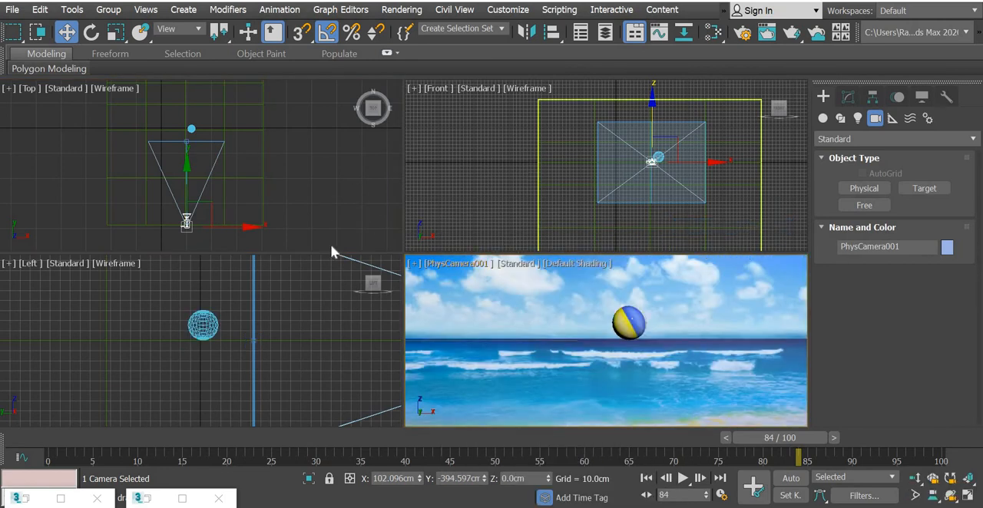
# Step: In the Left view, raise the camera about 54 cm, and nudge camera and target together up about 1.5 cm
pyautogui.scroll(-5, 74, 346)
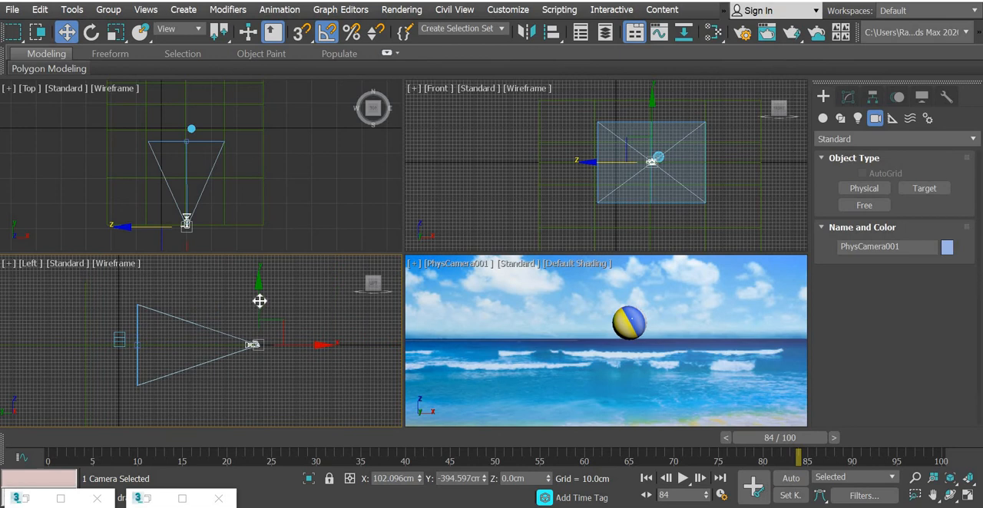
pyautogui.moveTo(257, 289); pyautogui.dragTo(256, 279)
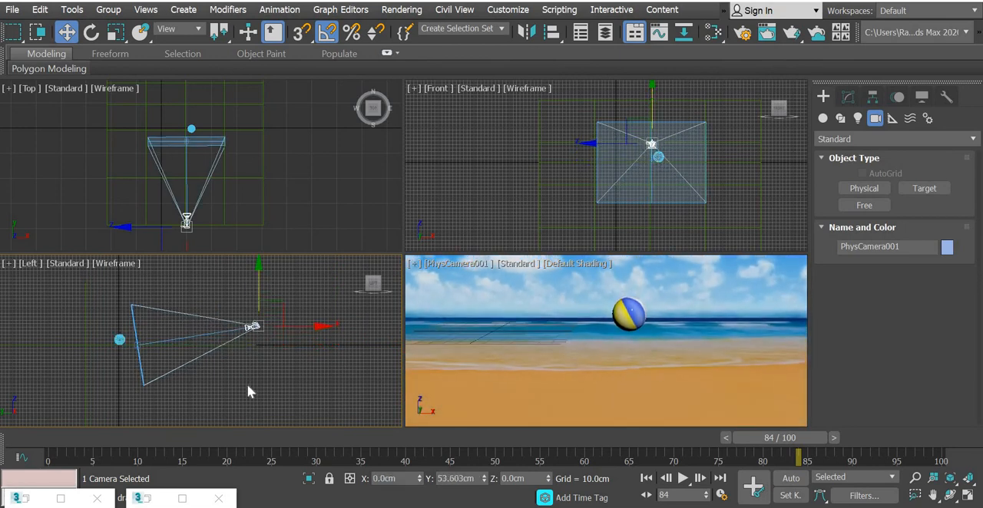
pyautogui.click(216, 364)
pyautogui.click(198, 336)
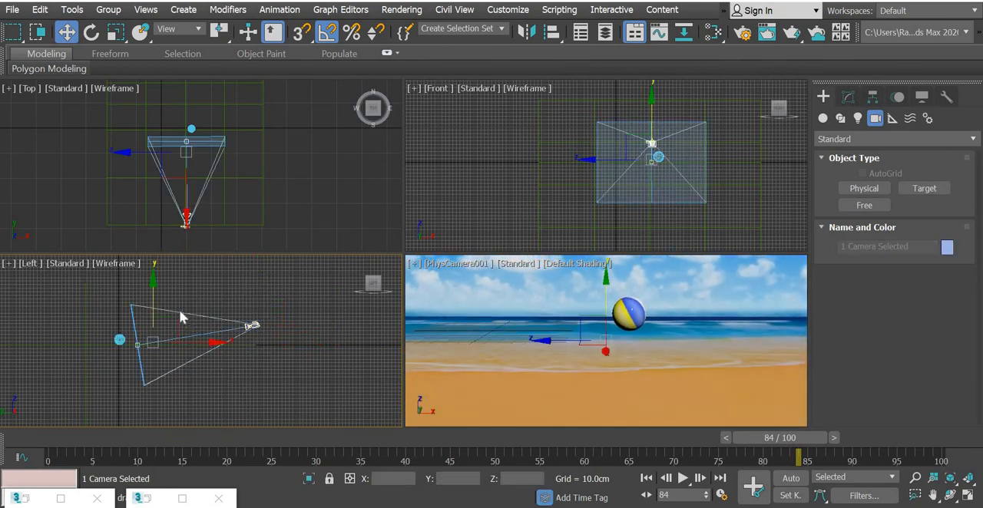
pyautogui.moveTo(153, 304); pyautogui.dragTo(154, 304)
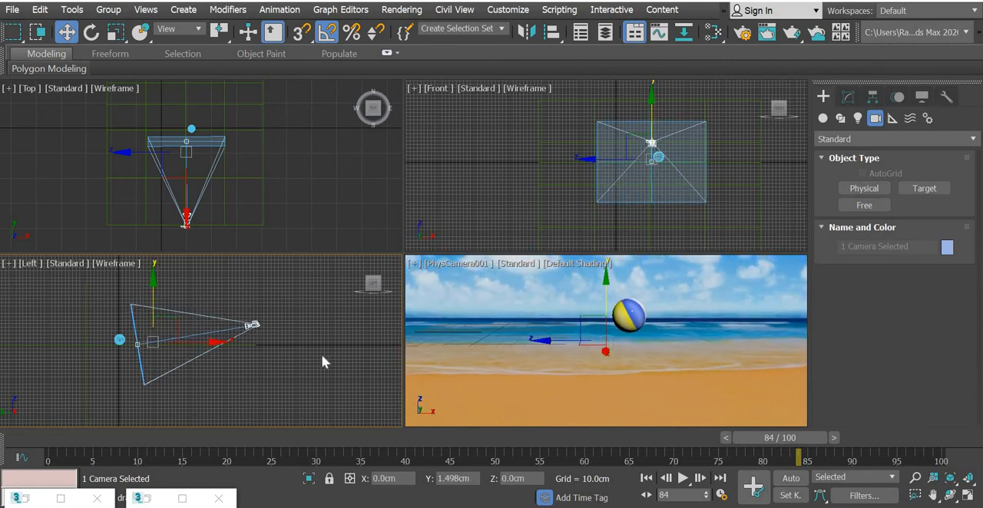
pyautogui.click(298, 373)
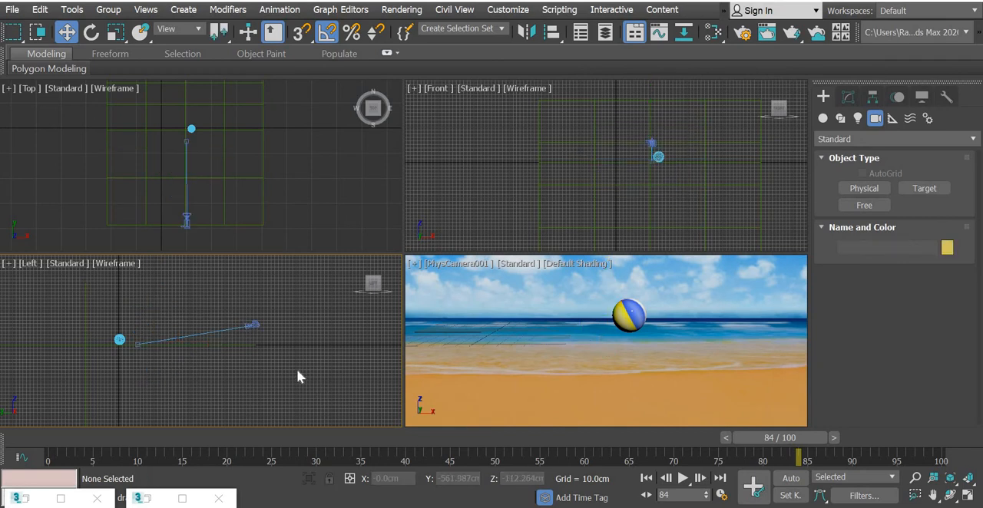
# Step: Show safe frames in the camera view and set the renderer to Arnold
pyautogui.click(450, 264)
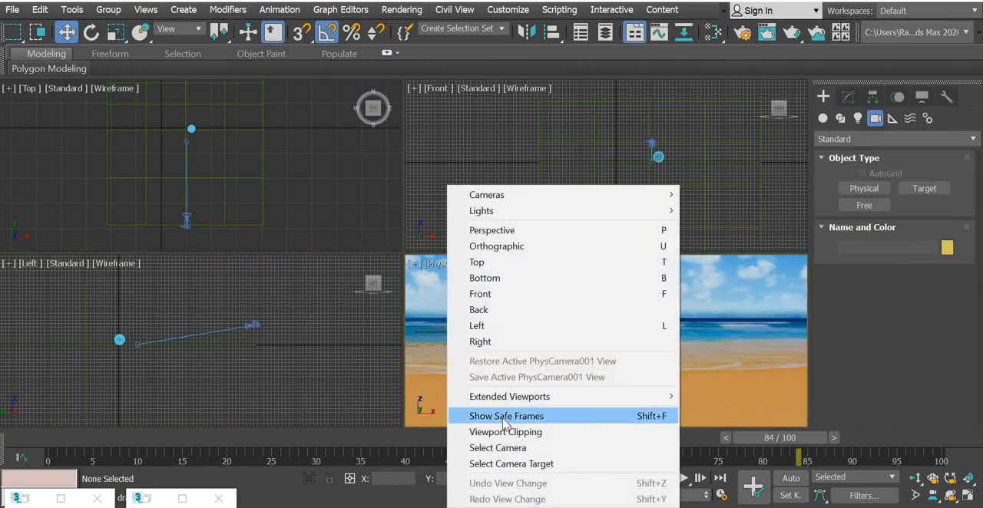
pyautogui.click(503, 416)
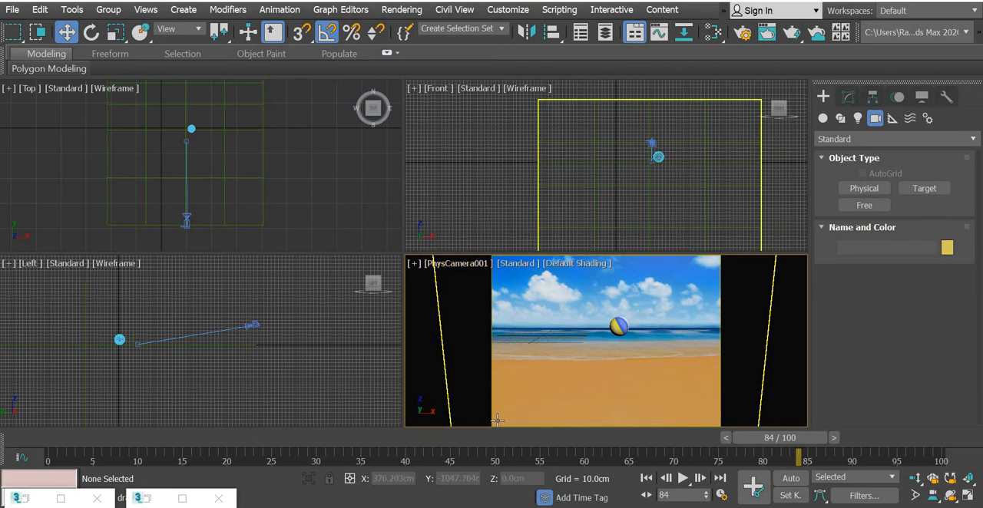
pyautogui.click(742, 38)
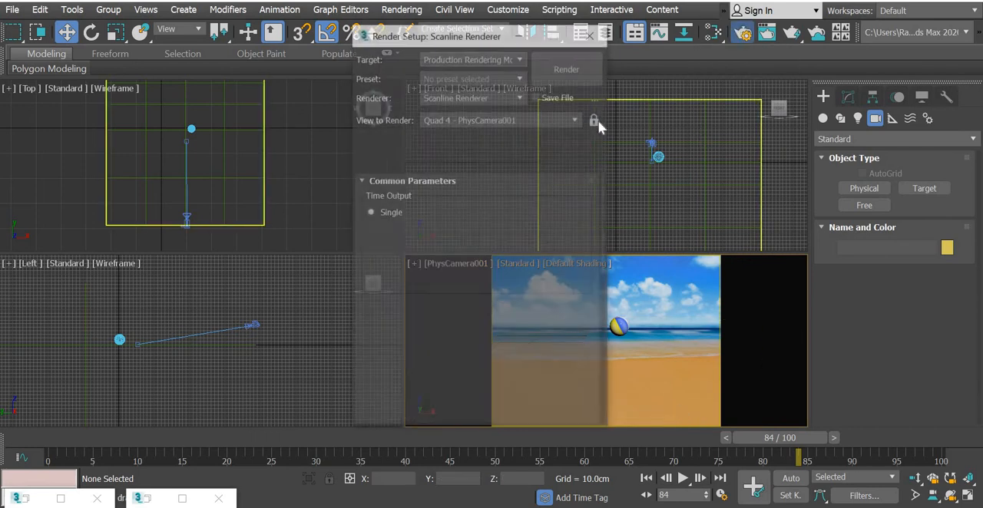
pyautogui.click(490, 95)
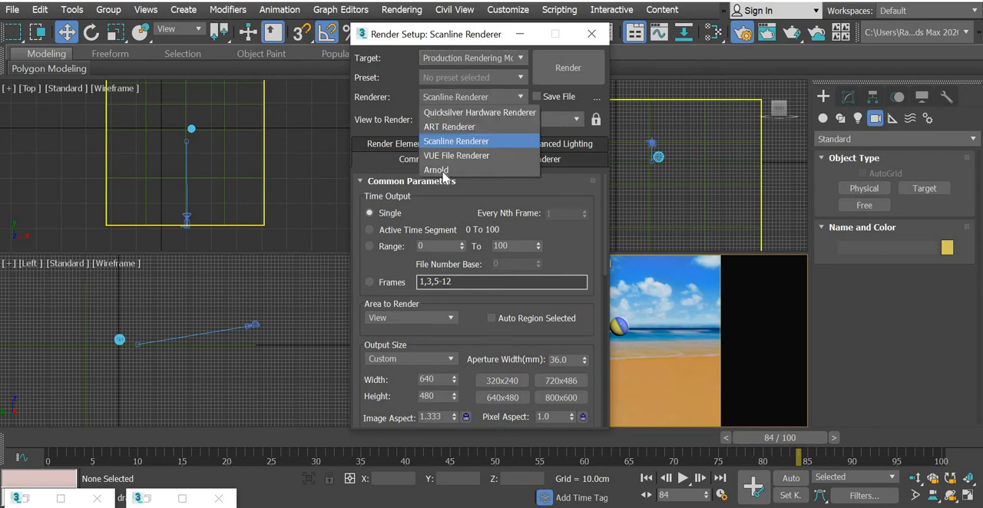
pyautogui.click(444, 170)
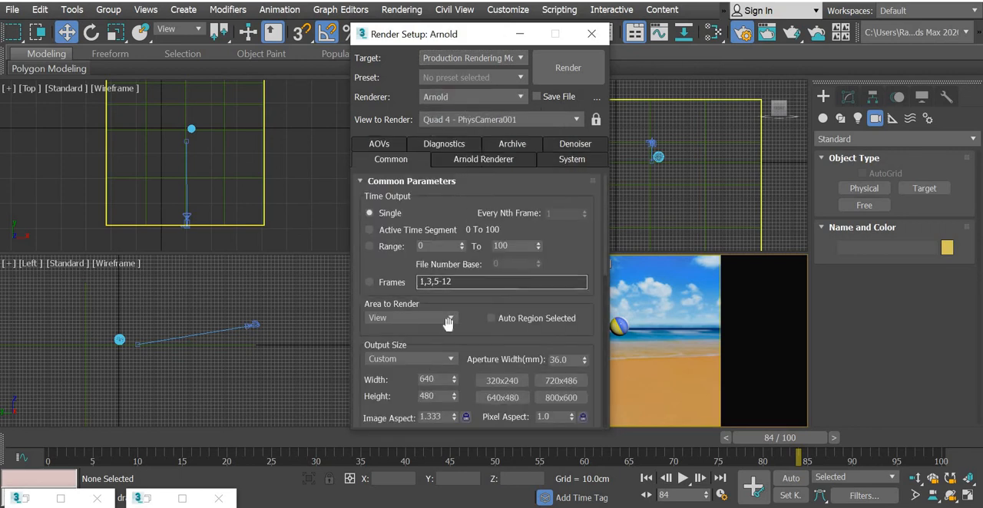
# Step: Set the render output size to HDTV (video) at 720 by 405 and close the render settings
pyautogui.scroll(-5, 452, 223)
pyautogui.click(415, 201)
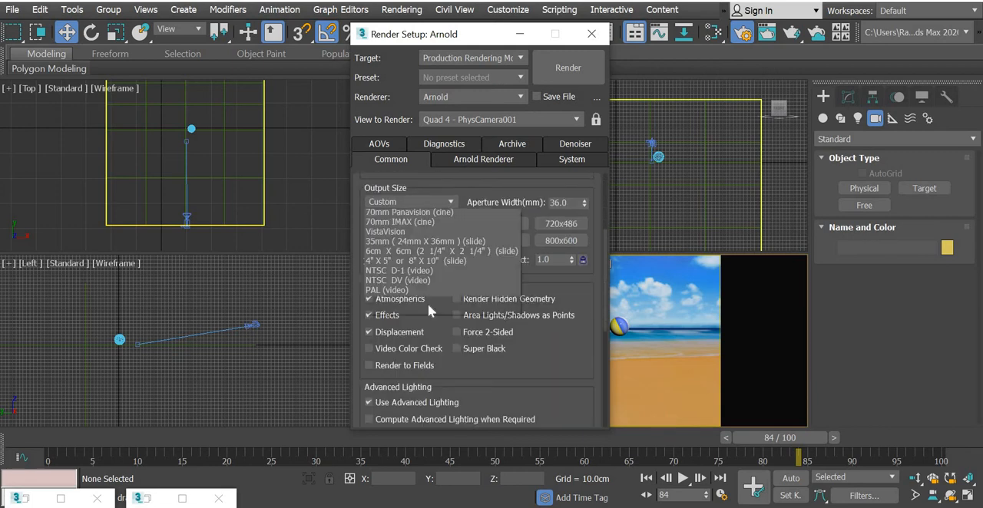
pyautogui.click(417, 390)
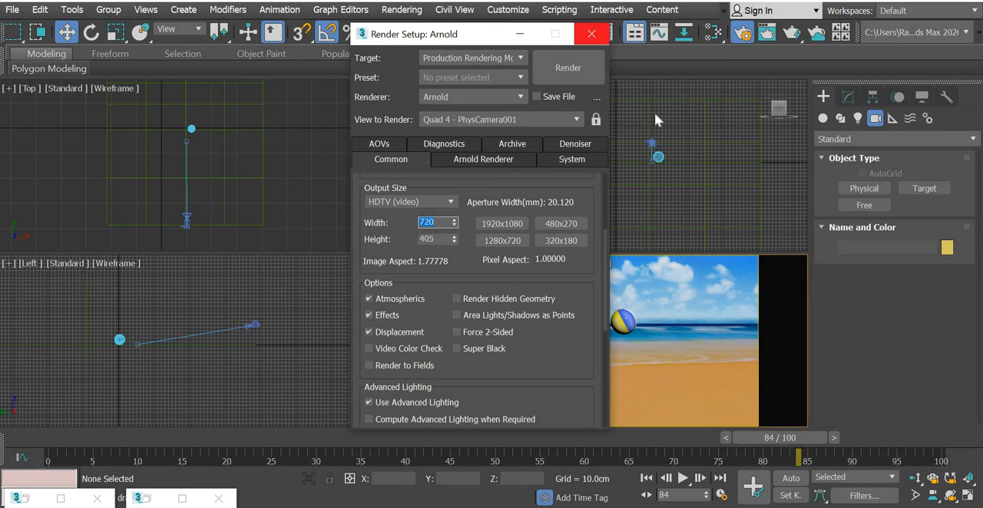
pyautogui.click(591, 34)
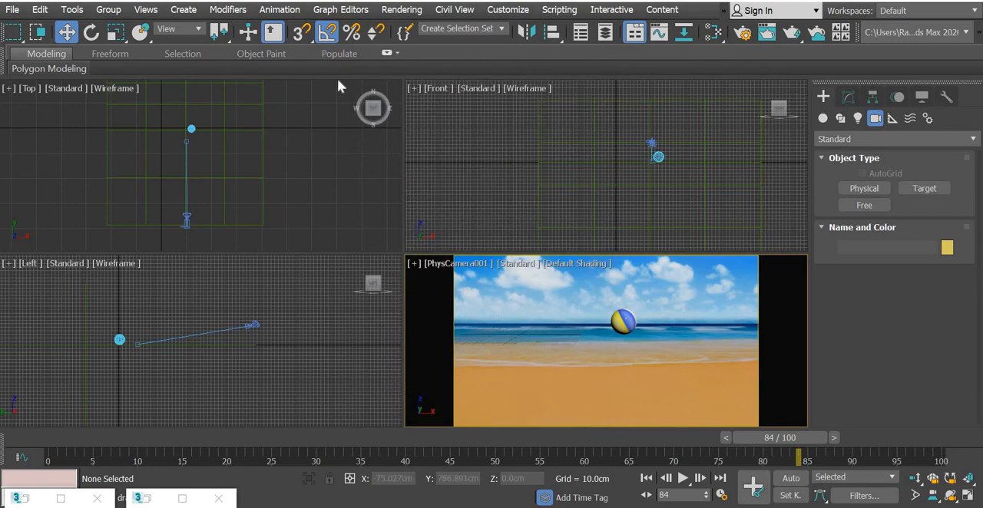
# Step: Display the ball's motion path, and move the ground plane along X to about -5 cm in the Top view
pyautogui.click(619, 322)
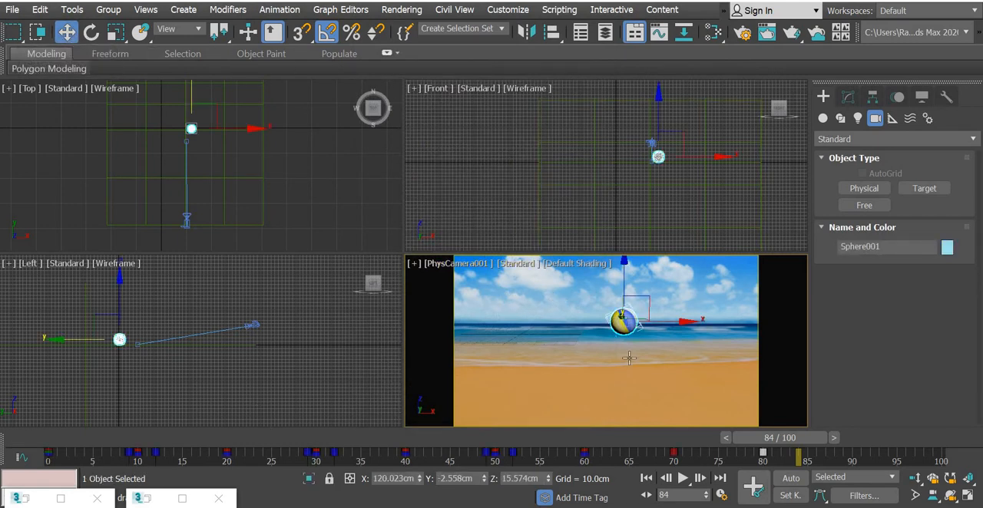
pyautogui.click(896, 97)
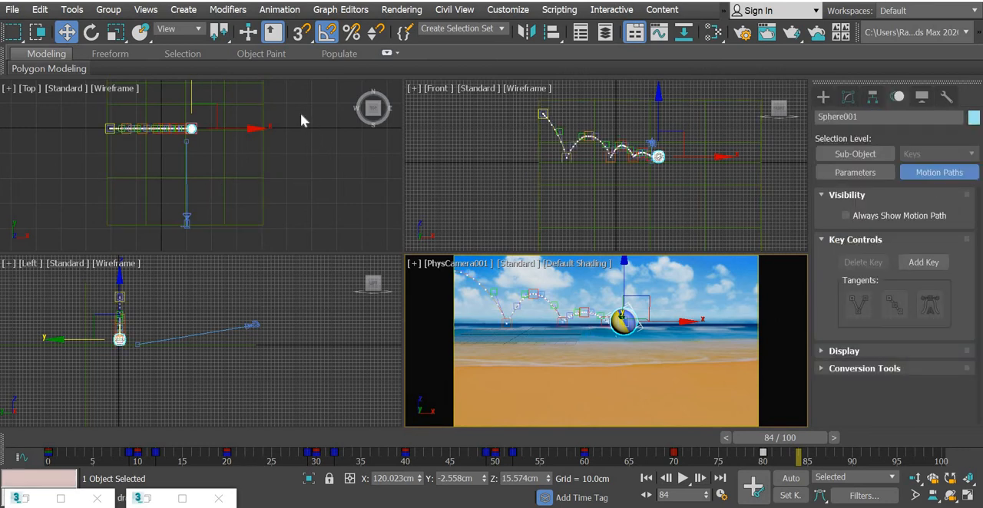
pyautogui.click(249, 165)
pyautogui.click(243, 133)
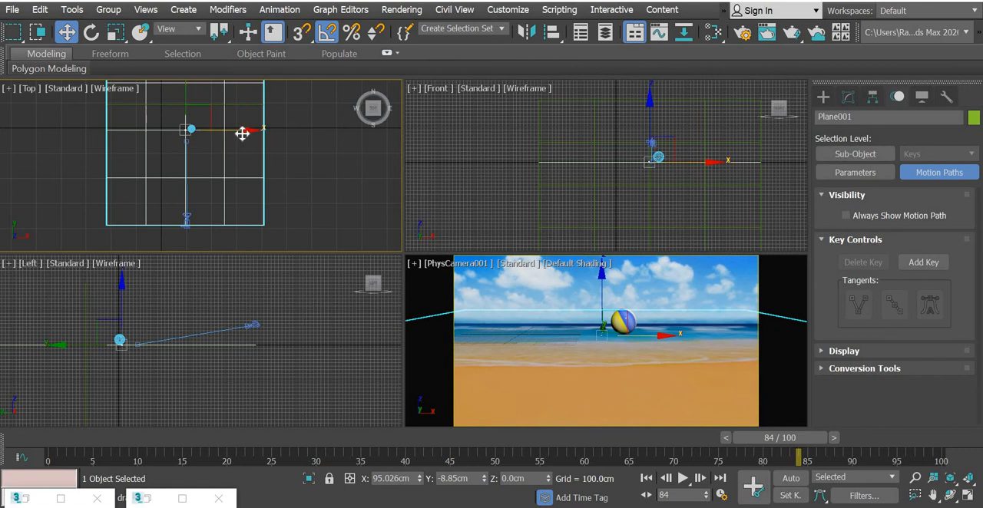
pyautogui.moveTo(243, 133); pyautogui.dragTo(247, 218)
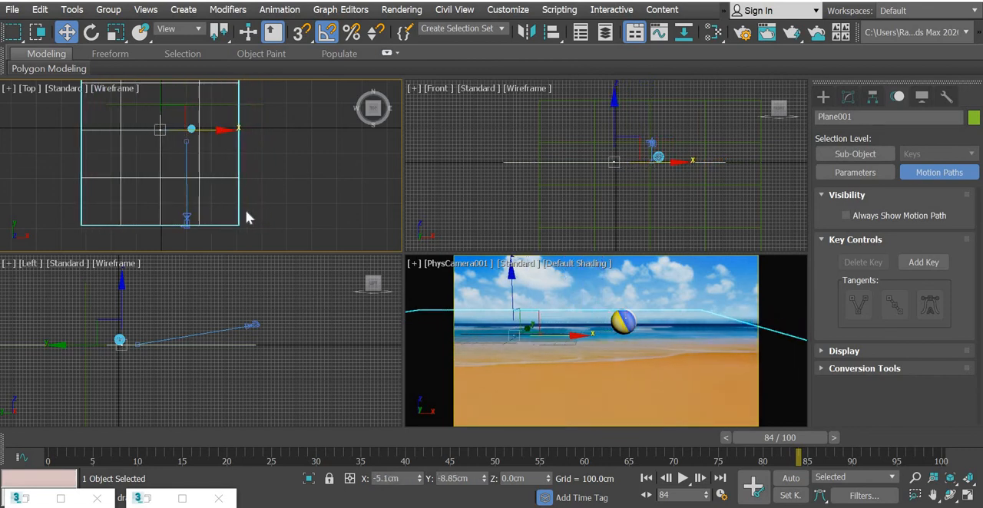
# Step: Move the camera together with its target about -106 cm along X to line up with the ground plane's centre
pyautogui.click(187, 191)
pyautogui.click(187, 190)
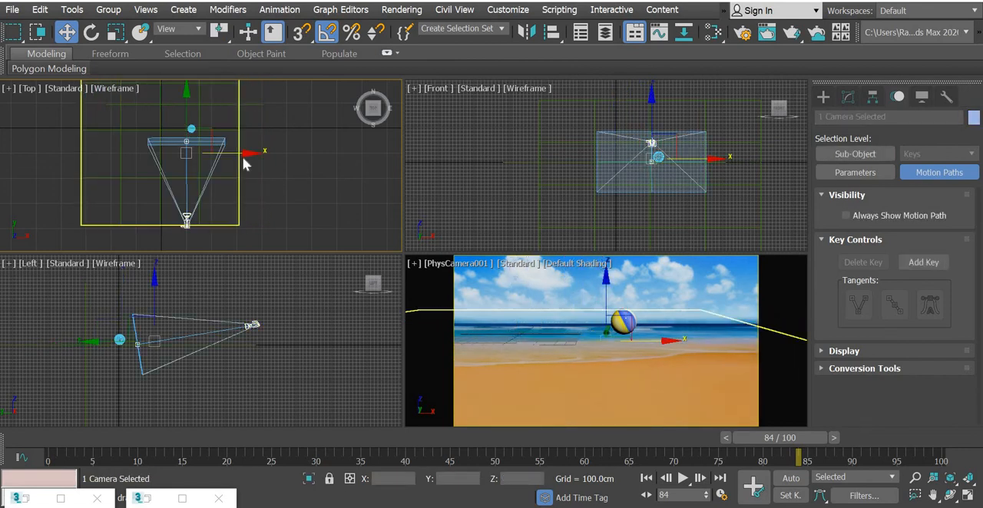
pyautogui.moveTo(221, 152); pyautogui.dragTo(216, 152)
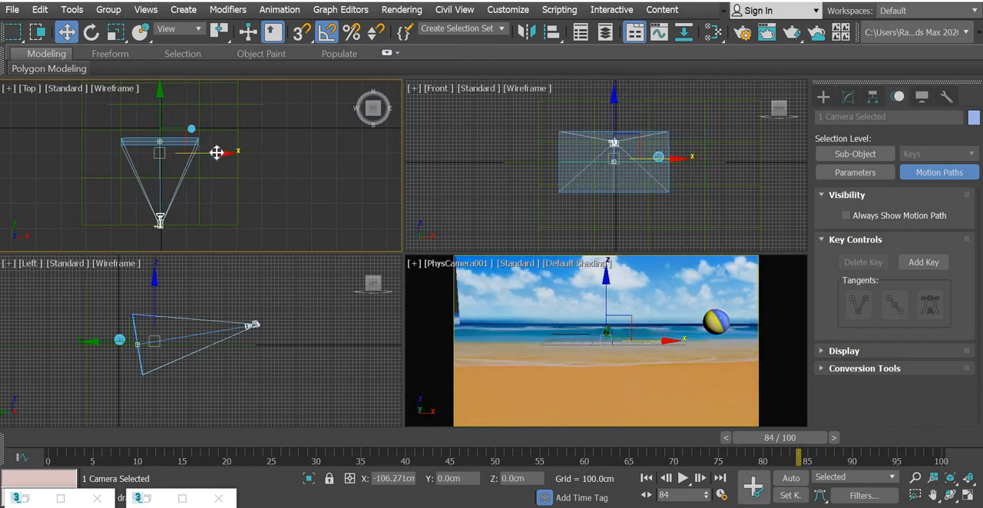
pyautogui.click(237, 140)
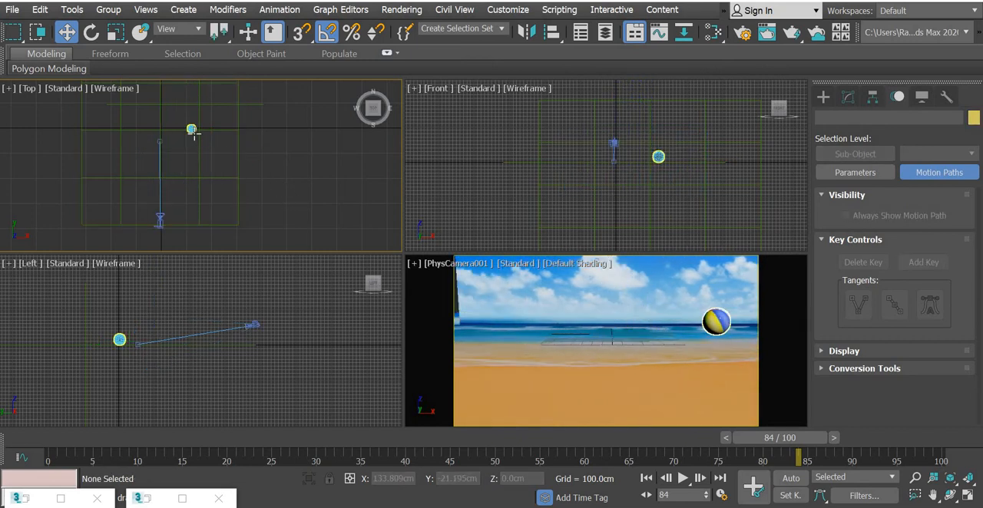
# Step: Check the ball's path at frame 0 and shift the camera with its target slightly further along negative X
pyautogui.click(191, 128)
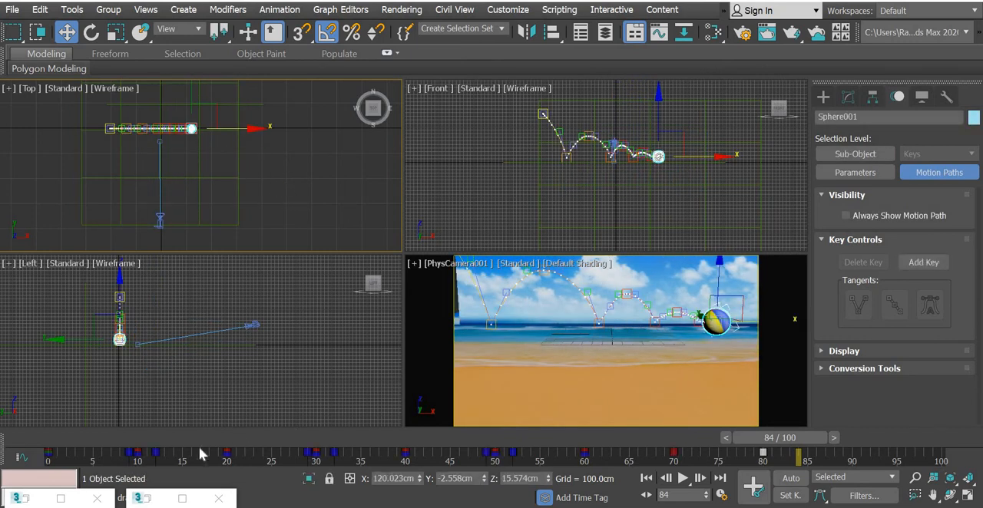
pyautogui.click(54, 443)
pyautogui.moveTo(121, 437); pyautogui.dragTo(34, 460)
pyautogui.press('w')
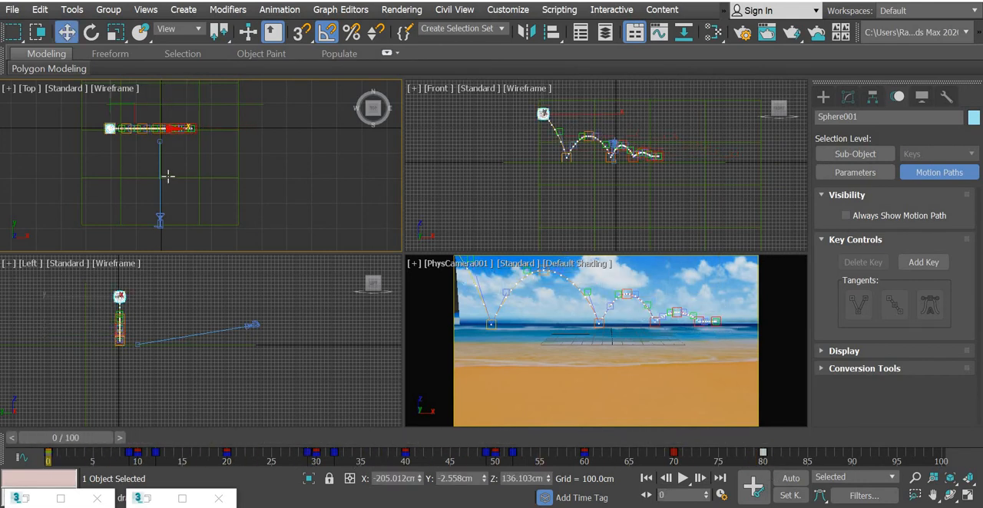
pyautogui.click(158, 198)
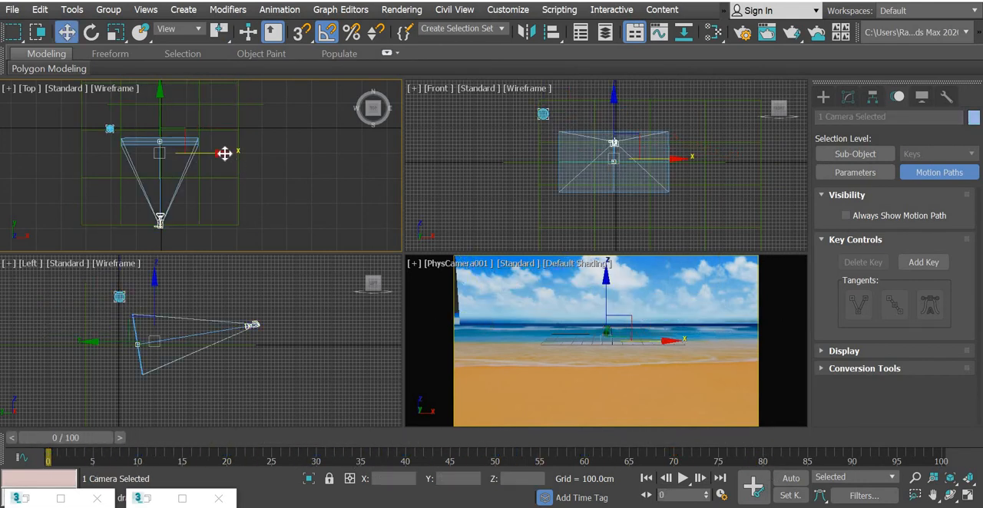
pyautogui.moveTo(219, 154); pyautogui.dragTo(214, 153)
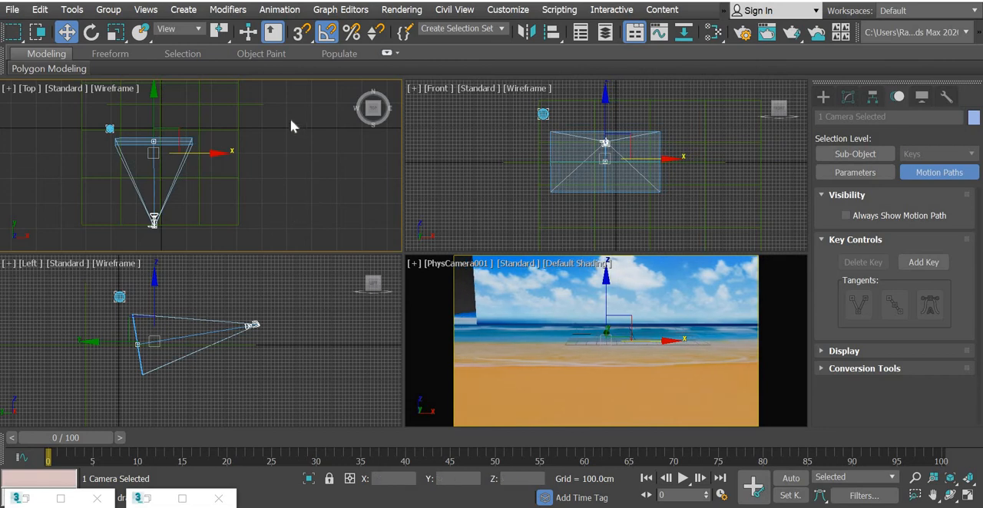
# Step: Move the upright backdrop plane along X in the Top view to line up with the ground plane's edges
pyautogui.click(253, 133)
pyautogui.moveTo(274, 105); pyautogui.dragTo(277, 98)
pyautogui.moveTo(213, 109)
pyautogui.mouseDown()
pyautogui.moveTo(228, 118)
pyautogui.moveTo(218, 117)
pyautogui.mouseUp()
# Step: Select both the ground and backdrop planes and move them back about 105 cm along Y
pyautogui.moveTo(268, 93); pyautogui.dragTo(205, 214)
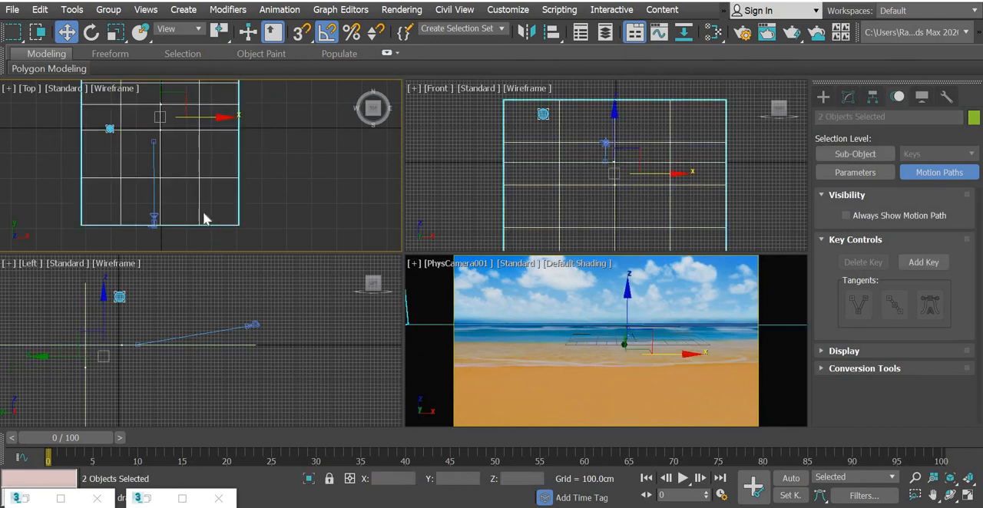
pyautogui.moveTo(168, 92); pyautogui.dragTo(150, 176, button='middle')
pyautogui.moveTo(144, 127); pyautogui.dragTo(144, 98)
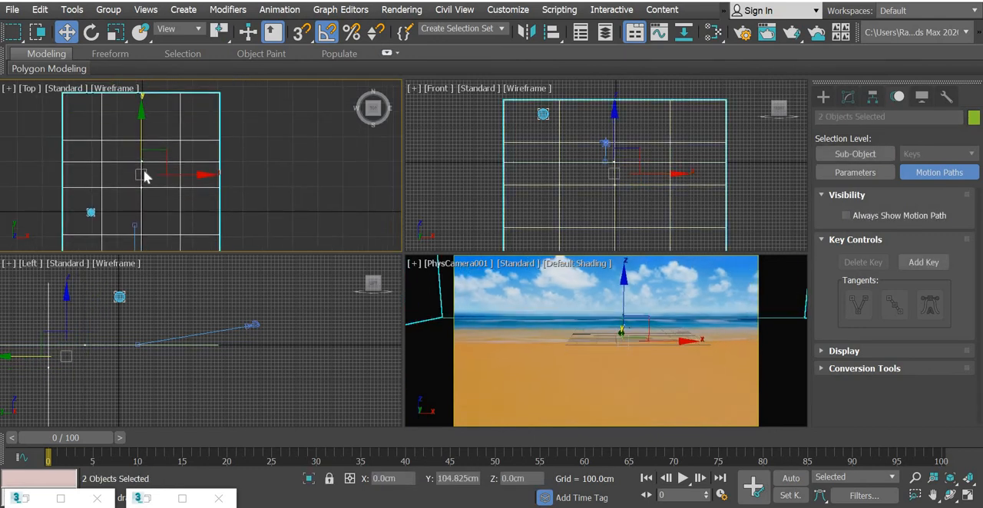
# Step: Go to frame 10 and move both planes about 96 cm further back along Y
pyautogui.moveTo(86, 440); pyautogui.dragTo(160, 444)
pyautogui.press('w')
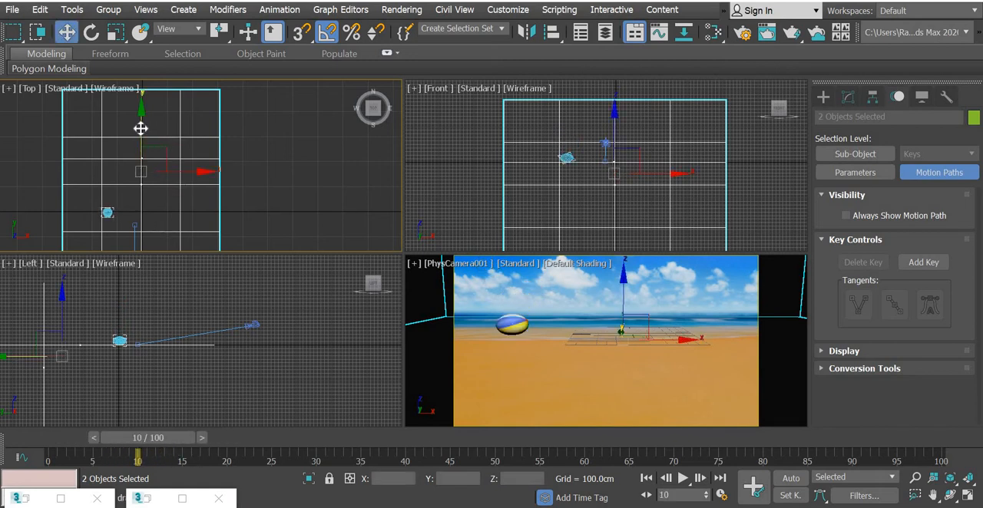
pyautogui.moveTo(139, 115); pyautogui.dragTo(141, 101)
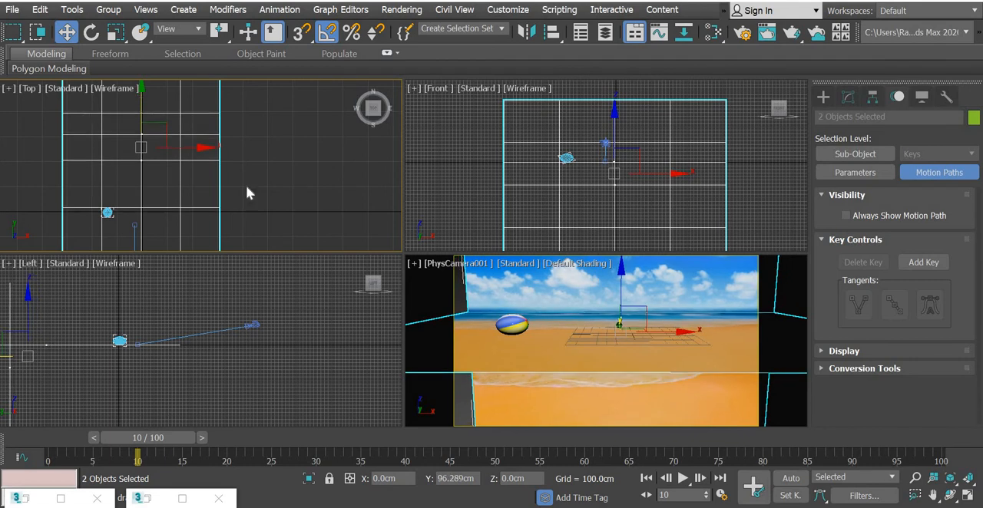
# Step: Select the camera with its target and raise both in the Left view so the ball appears over the sand
pyautogui.click(199, 347)
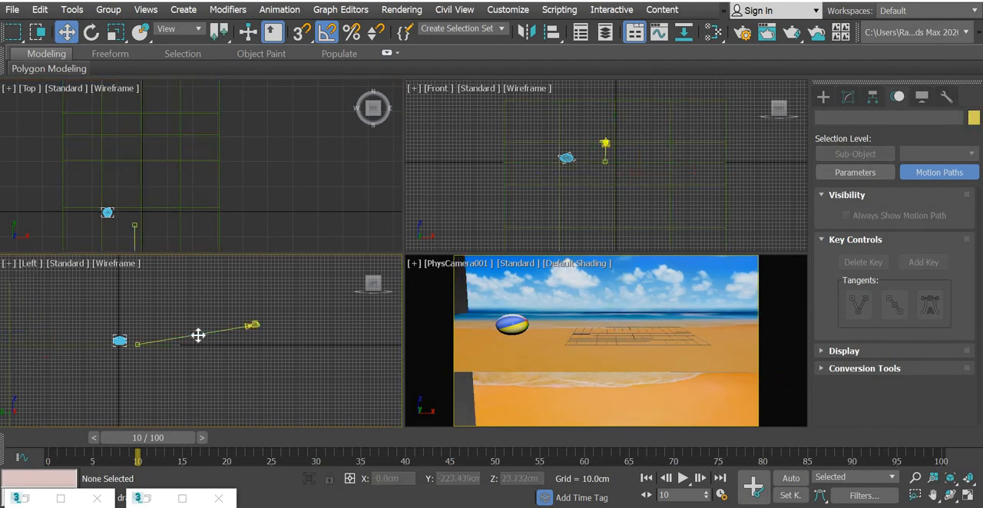
pyautogui.click(198, 335)
pyautogui.moveTo(150, 296); pyautogui.dragTo(153, 279)
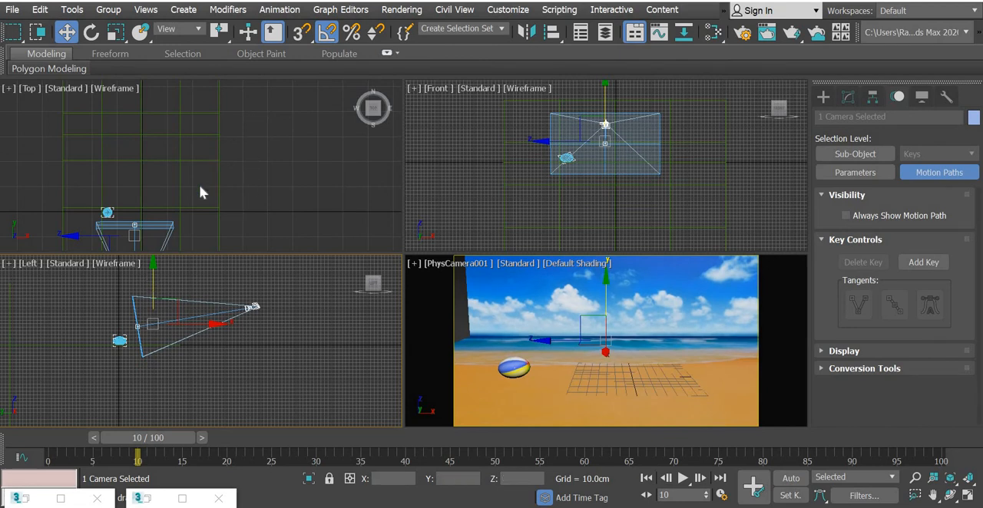
# Step: Move both the ground and backdrop planes about -32 cm along X to fill the camera frame
pyautogui.moveTo(201, 187); pyautogui.dragTo(201, 152)
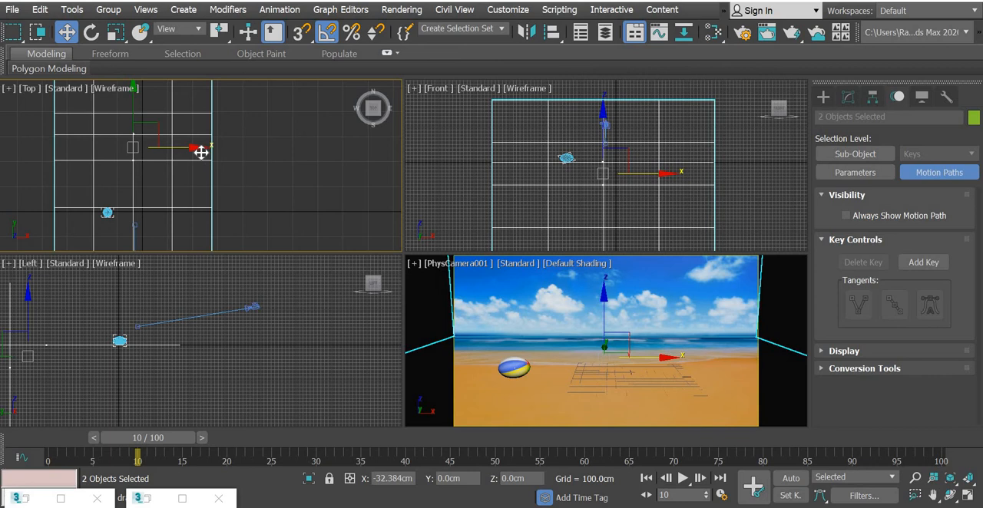
pyautogui.click(269, 202)
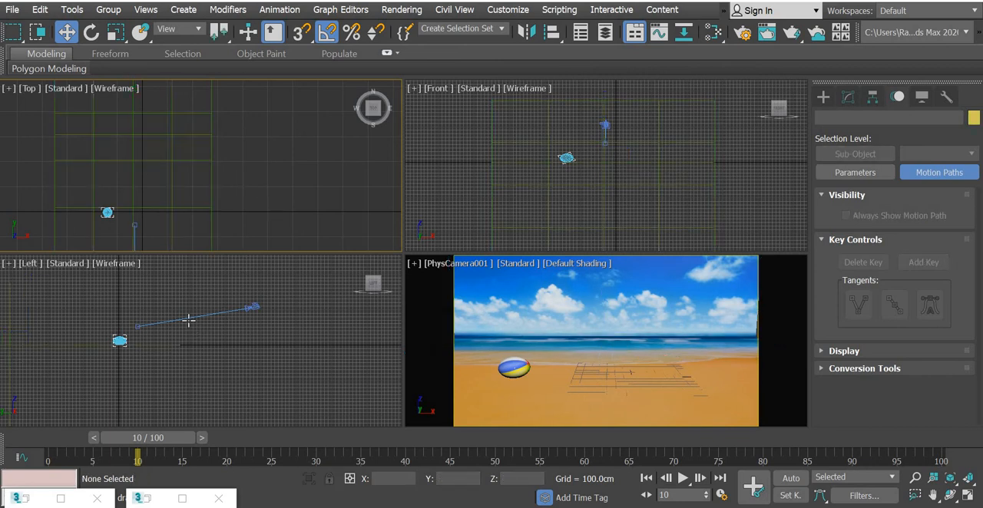
# Step: Go to frame 0 and raise only the physical camera, without its target, to about 144.6 cm in Z
pyautogui.click(217, 323)
pyautogui.moveTo(212, 325); pyautogui.dragTo(212, 325)
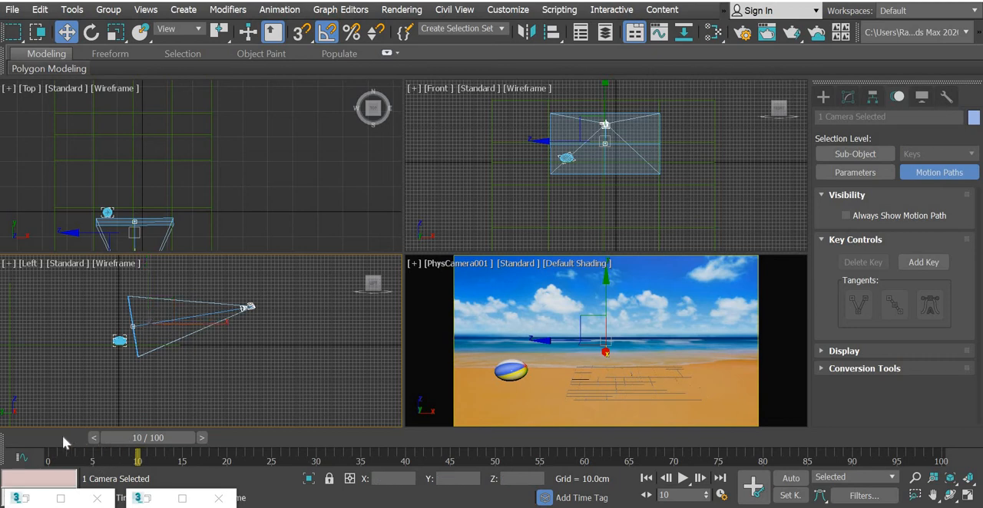
pyautogui.moveTo(62, 435); pyautogui.dragTo(27, 459)
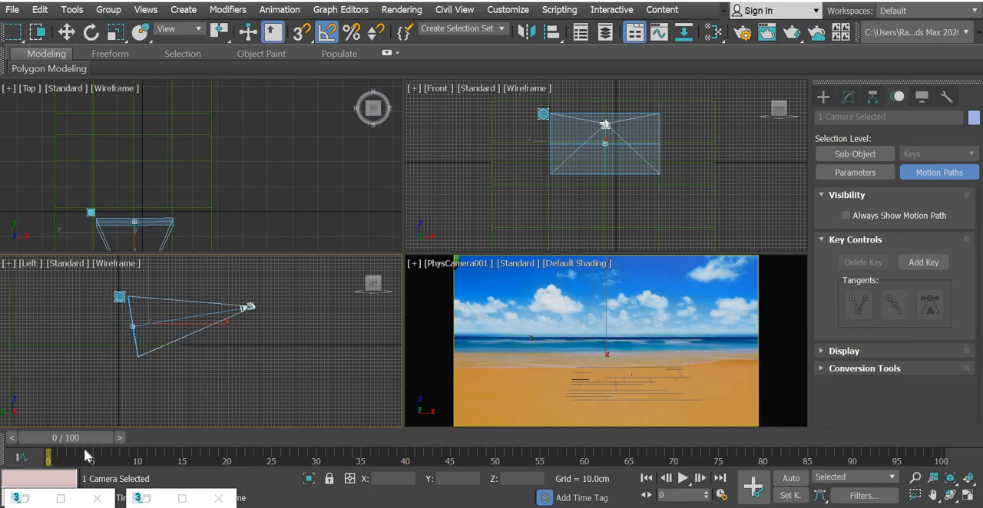
pyautogui.press('w')
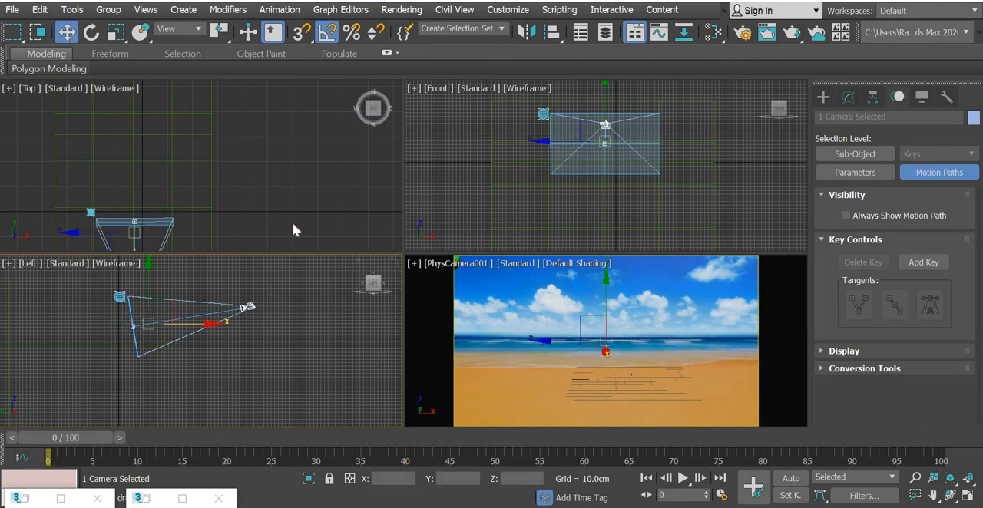
pyautogui.click(257, 312)
pyautogui.click(250, 300)
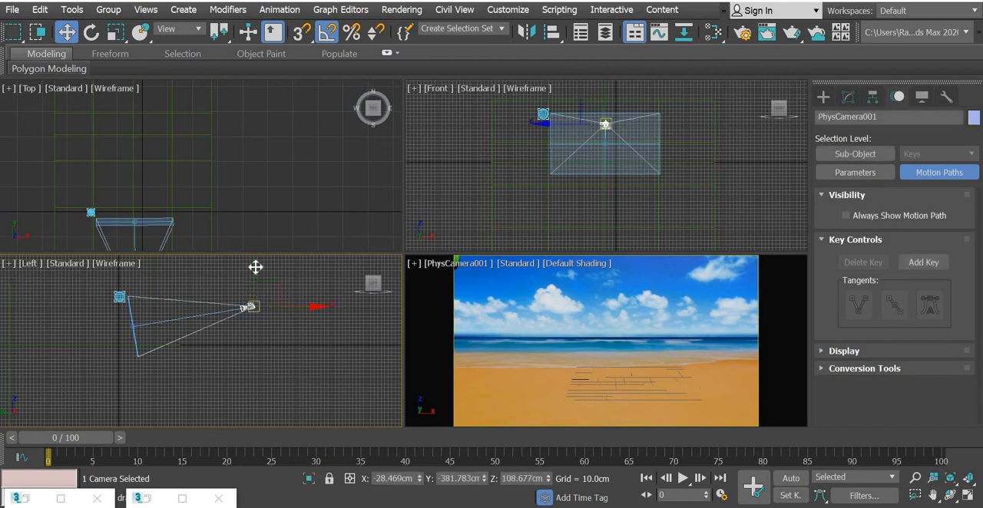
pyautogui.moveTo(255, 263); pyautogui.dragTo(255, 255)
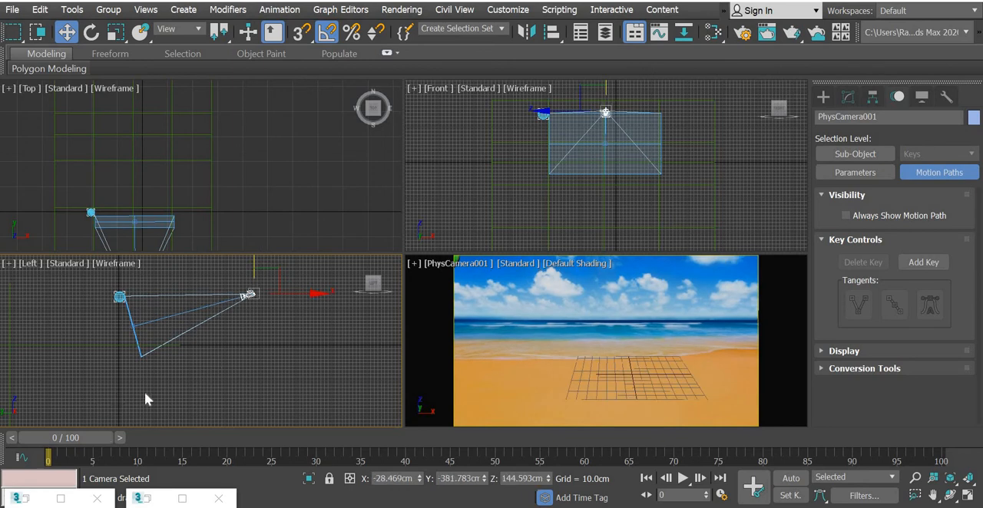
# Step: Select the ground and backdrop planes, scale both to 111% along X and move them about 53 cm back along Y
pyautogui.moveTo(98, 436); pyautogui.dragTo(8, 460)
pyautogui.press('w')
pyautogui.moveTo(272, 110); pyautogui.dragTo(192, 223)
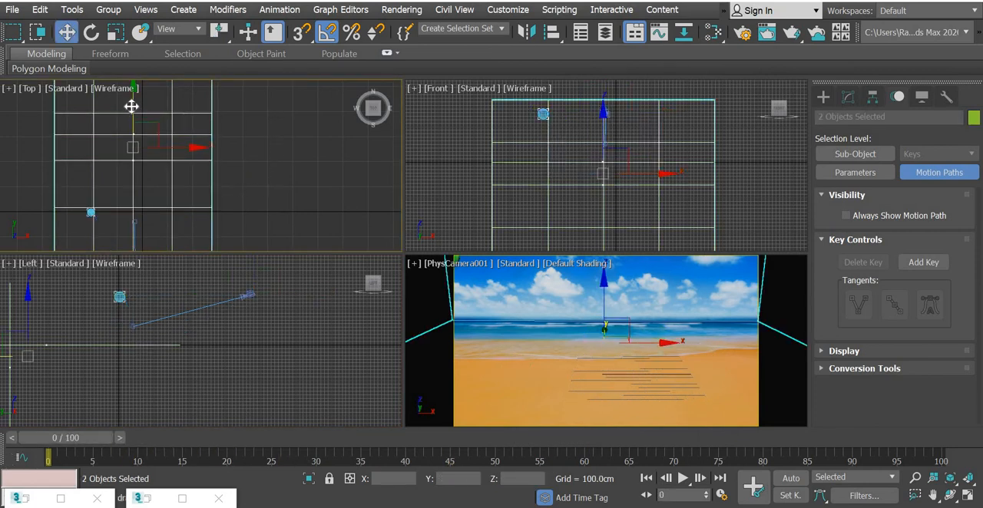
pyautogui.moveTo(131, 106); pyautogui.dragTo(132, 102)
pyautogui.moveTo(132, 102); pyautogui.dragTo(232, 126)
pyautogui.click(116, 32)
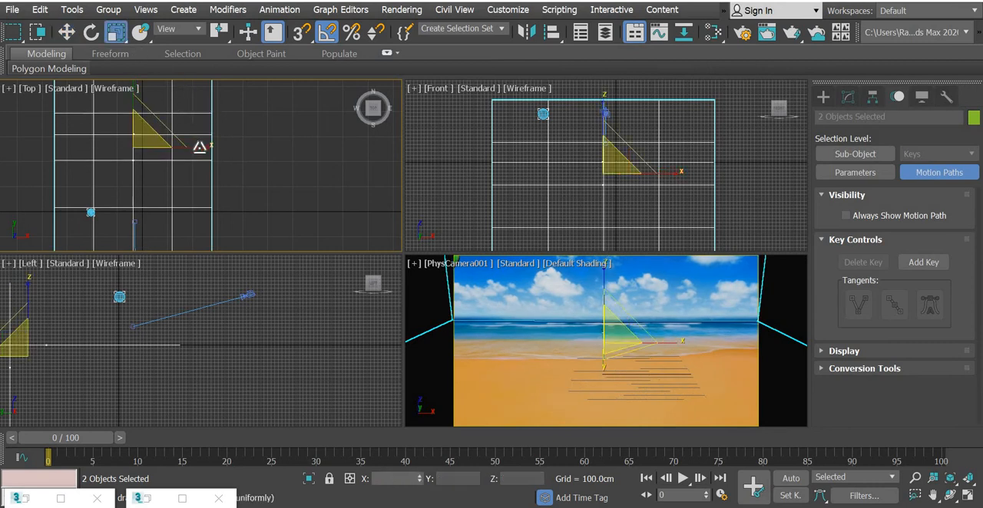
pyautogui.moveTo(203, 156); pyautogui.dragTo(204, 156)
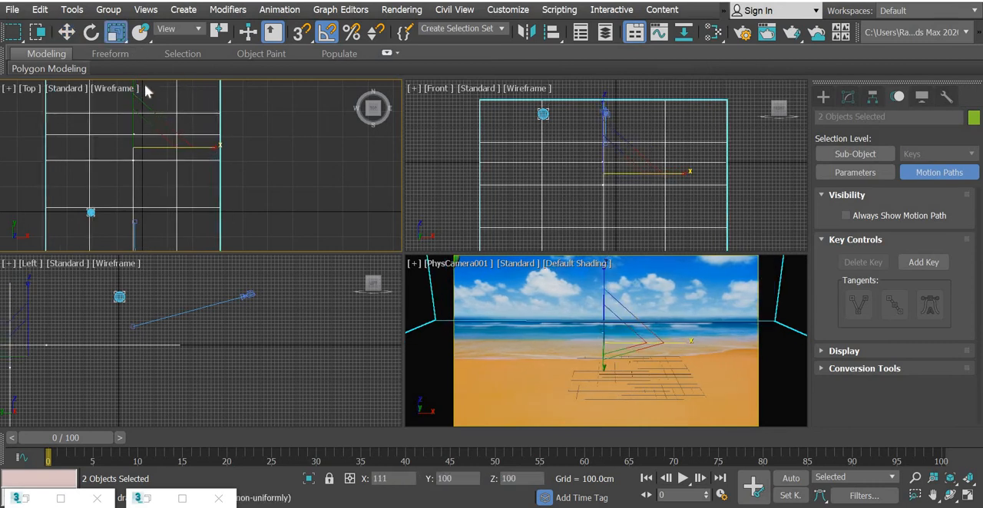
pyautogui.click(66, 31)
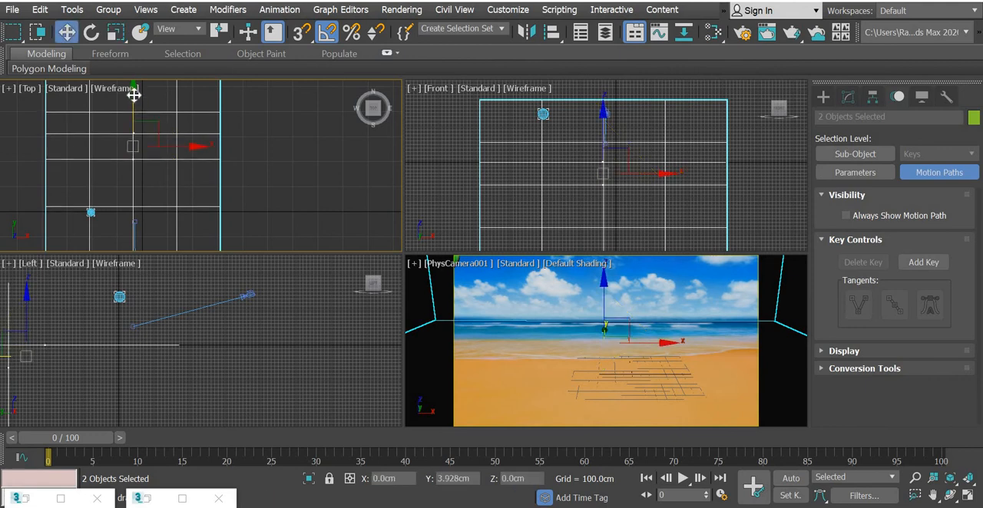
pyautogui.moveTo(133, 94); pyautogui.dragTo(136, 94)
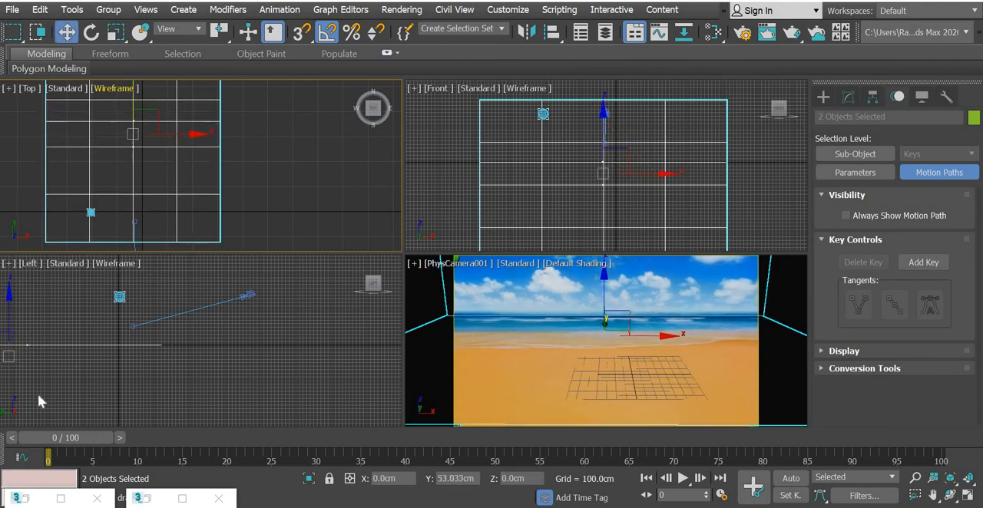
# Step: Preview the ball's path through the camera up to frame 64 and render that frame from the physical camera
pyautogui.moveTo(87, 441); pyautogui.dragTo(196, 458)
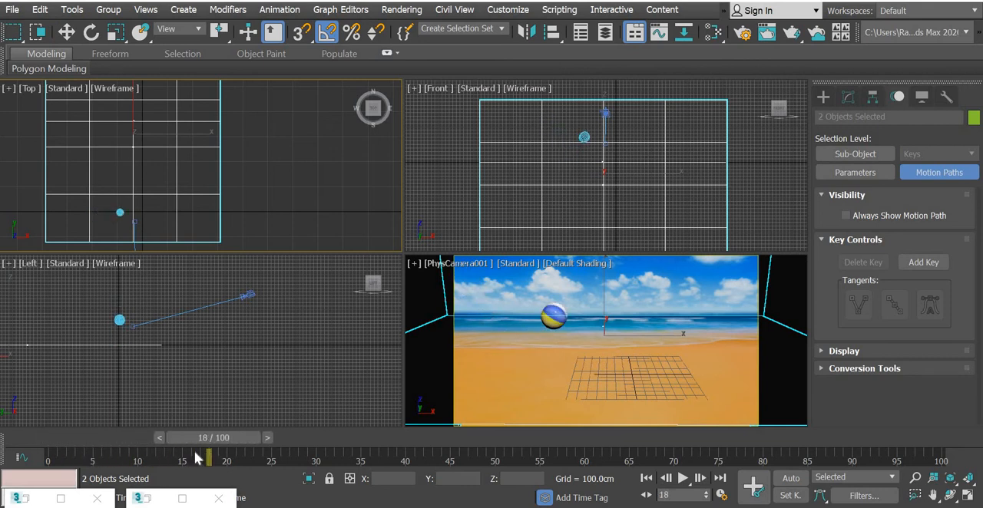
pyautogui.moveTo(281, 458)
pyautogui.mouseDown()
pyautogui.moveTo(618, 452)
pyautogui.moveTo(808, 464)
pyautogui.moveTo(275, 459)
pyautogui.mouseUp()
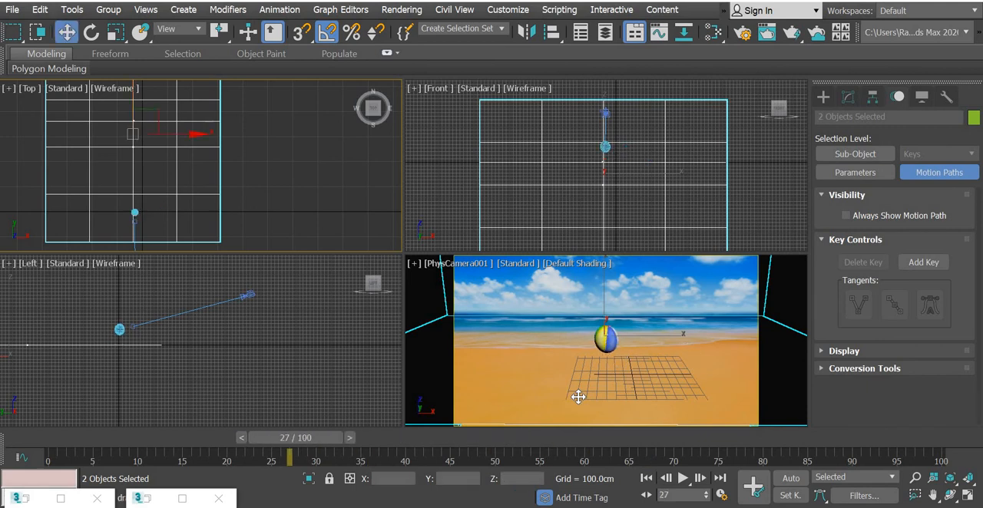
pyautogui.click(578, 397)
pyautogui.click(348, 384)
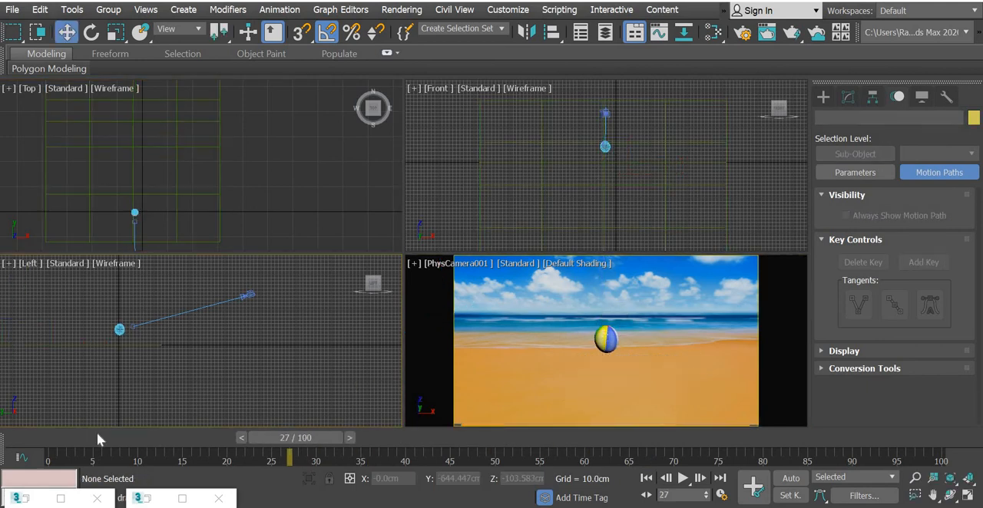
pyautogui.moveTo(279, 455); pyautogui.dragTo(614, 456)
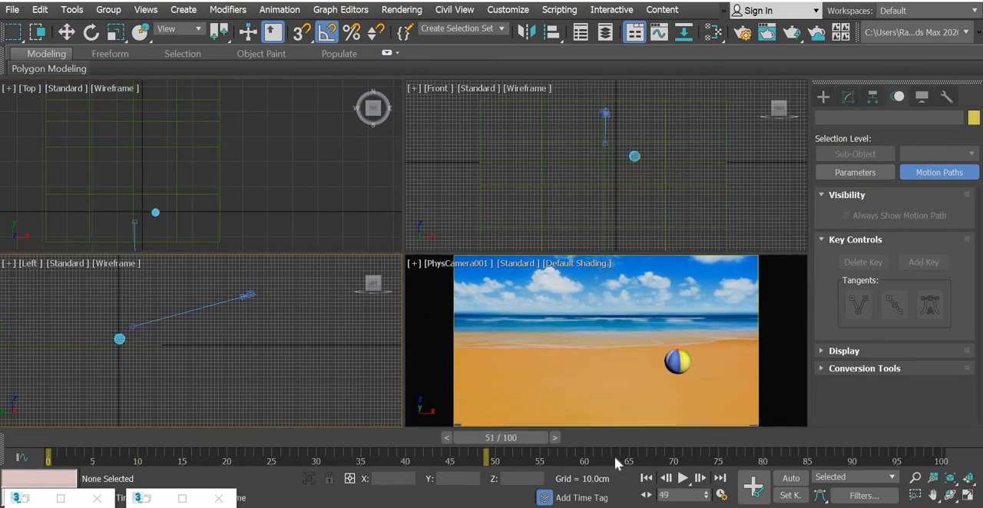
pyautogui.click(12, 10)
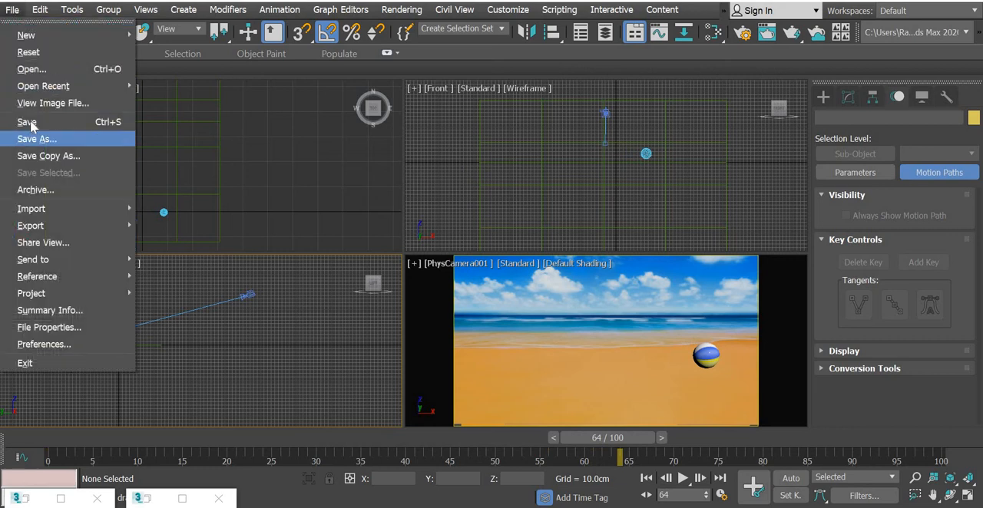
pyautogui.click(306, 151)
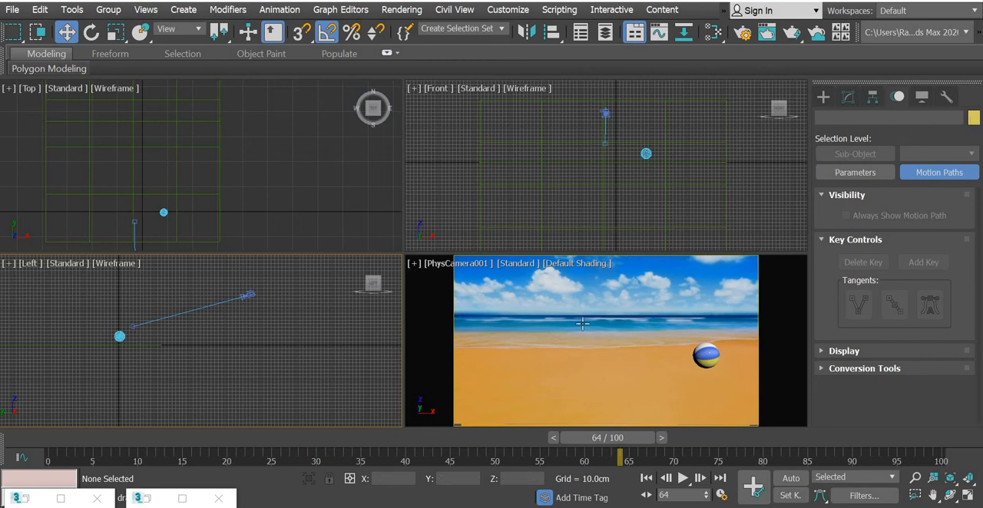
pyautogui.click(791, 32)
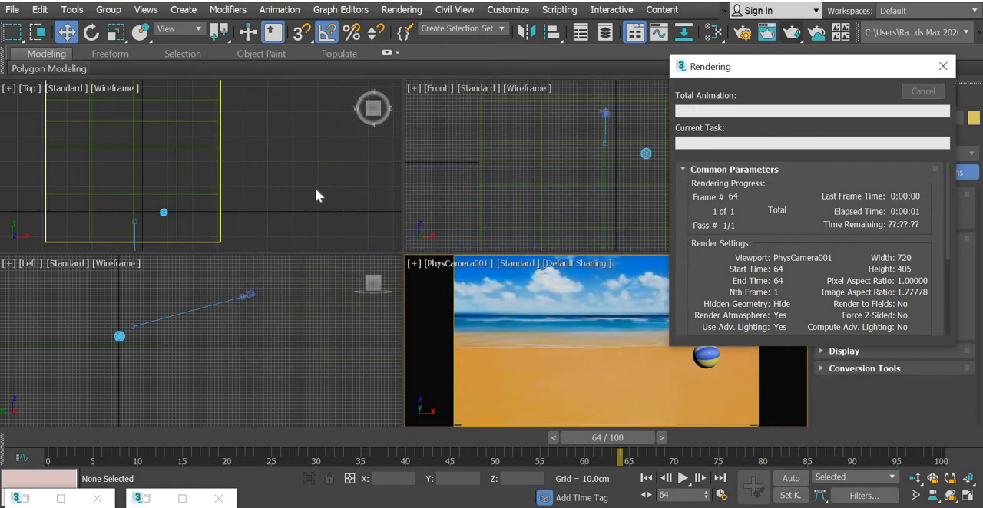
# Step: Turn on Auto Key at frame 80, then move the ground plane toward the camera and stretch it along Y
pyautogui.click(610, 350)
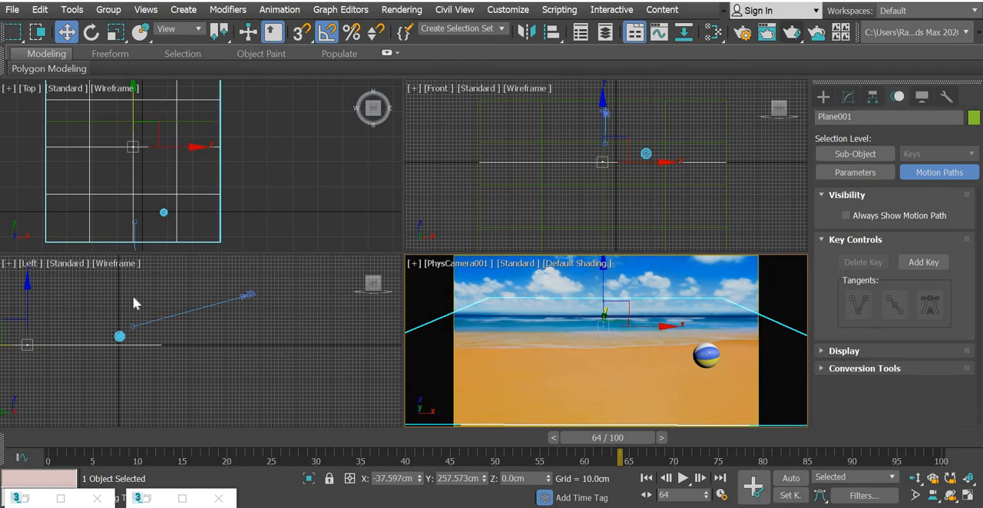
pyautogui.moveTo(81, 366); pyautogui.dragTo(157, 366, button='middle')
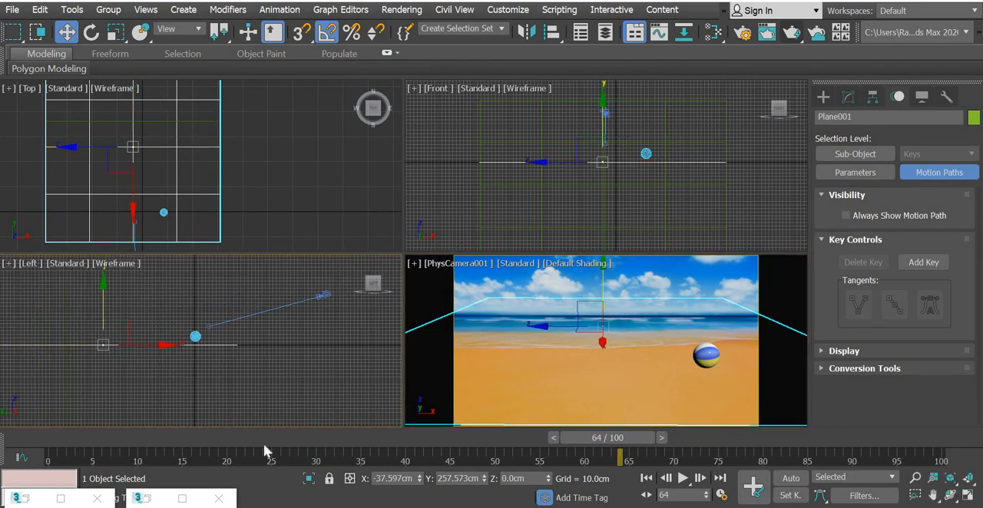
pyautogui.moveTo(631, 444); pyautogui.dragTo(777, 433)
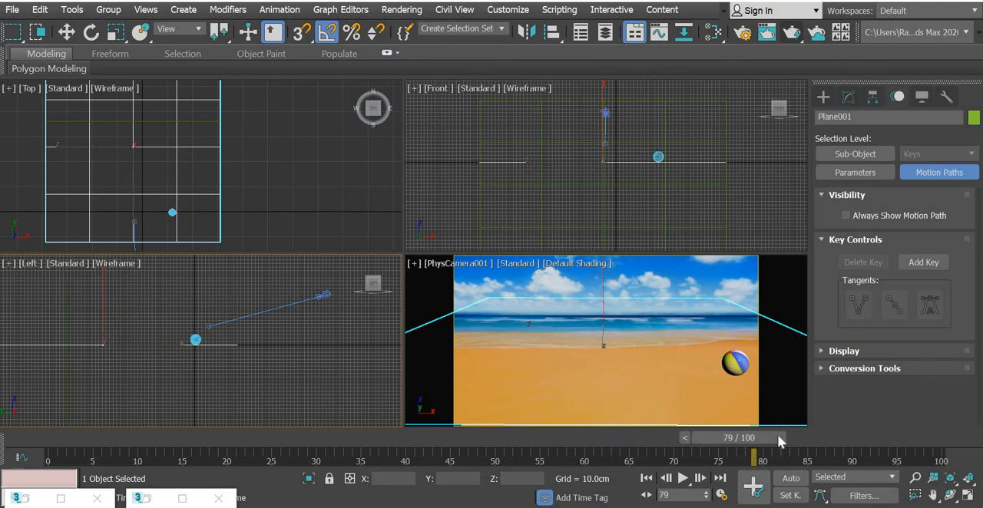
pyautogui.click(793, 479)
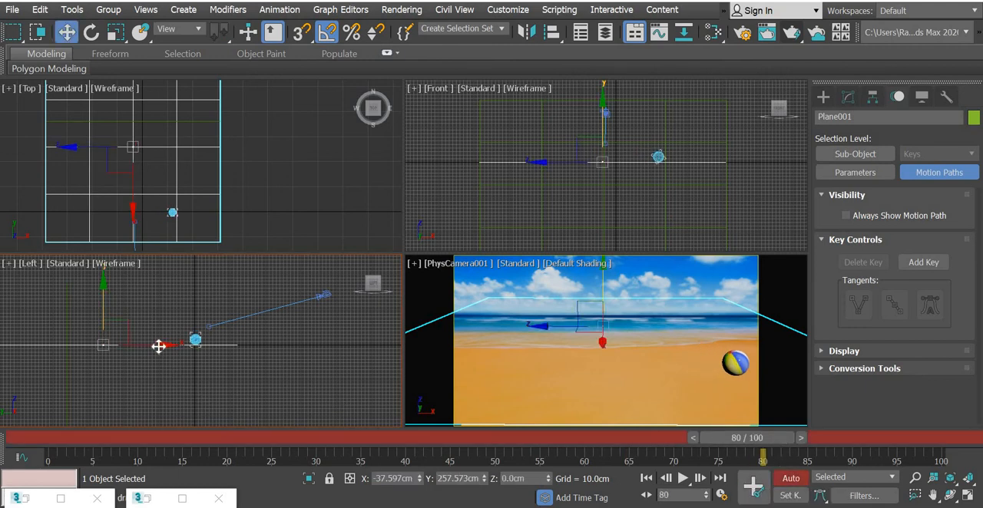
pyautogui.moveTo(161, 345); pyautogui.dragTo(195, 342)
pyautogui.click(115, 32)
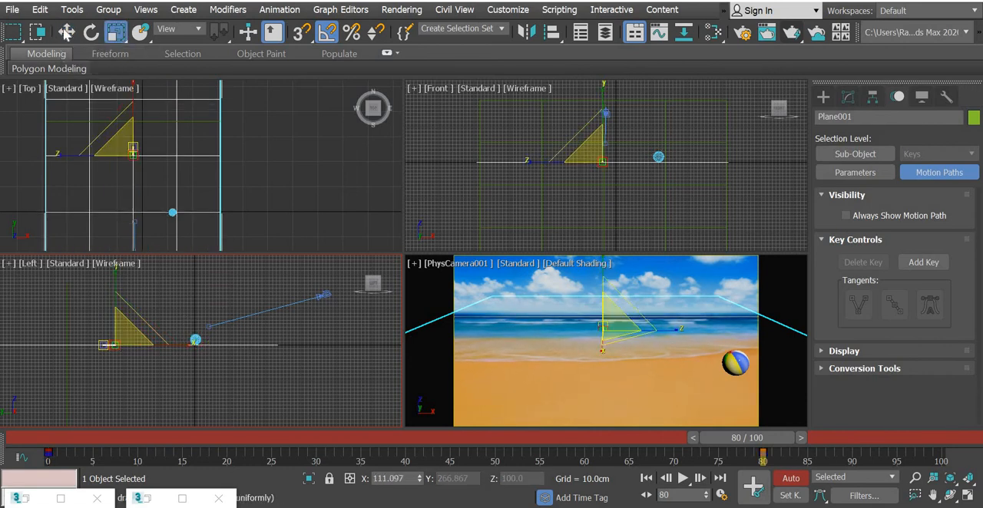
pyautogui.press('w')
pyautogui.moveTo(179, 347); pyautogui.dragTo(176, 346)
# Step: Scrub and play the animation from frame 0 to check the ball and the ground plane in the camera view
pyautogui.moveTo(56, 439); pyautogui.dragTo(379, 466)
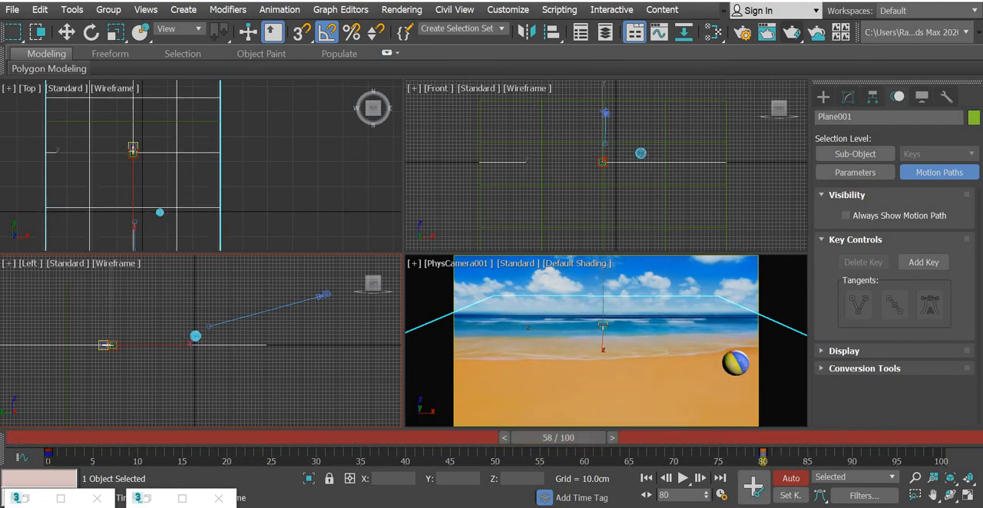
pyautogui.press('Home')
pyautogui.press('w')
pyautogui.click(615, 371)
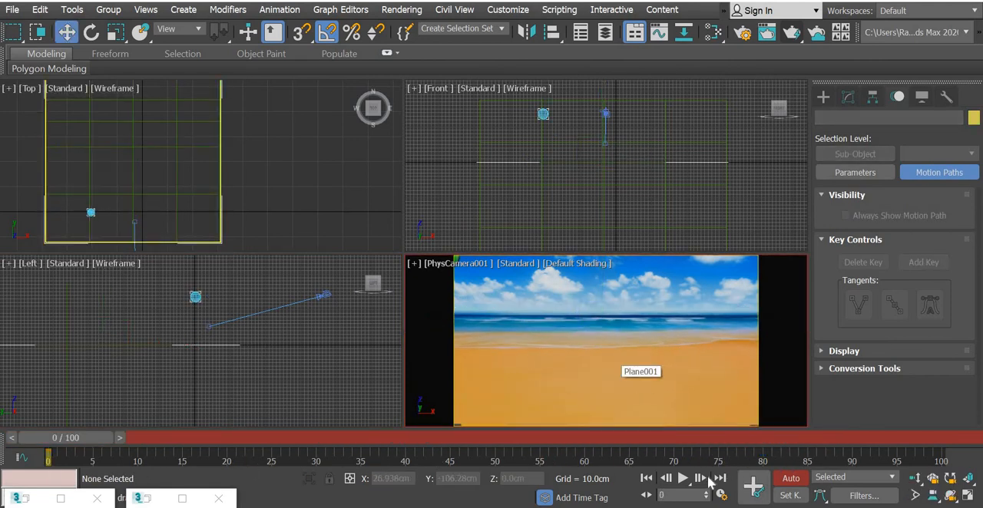
pyautogui.click(683, 478)
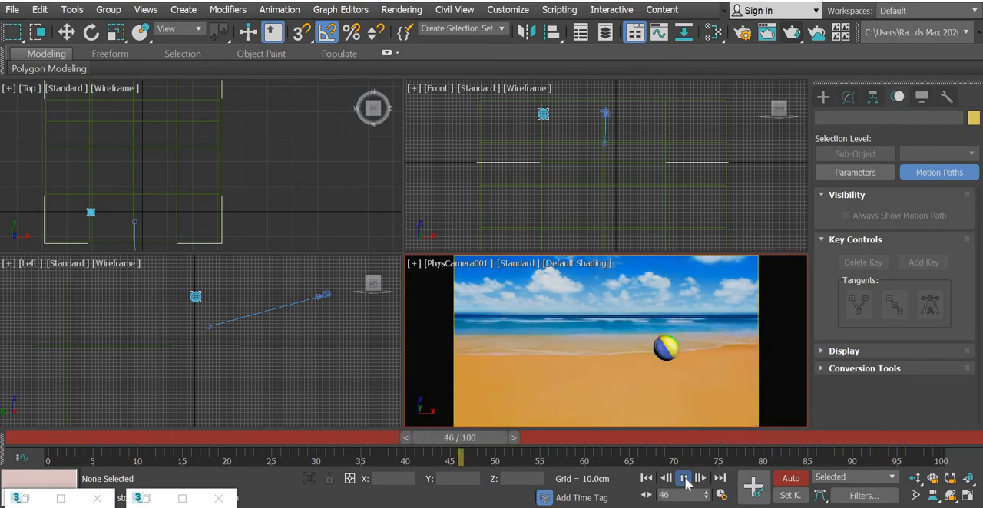
pyautogui.click(683, 478)
pyautogui.press('w')
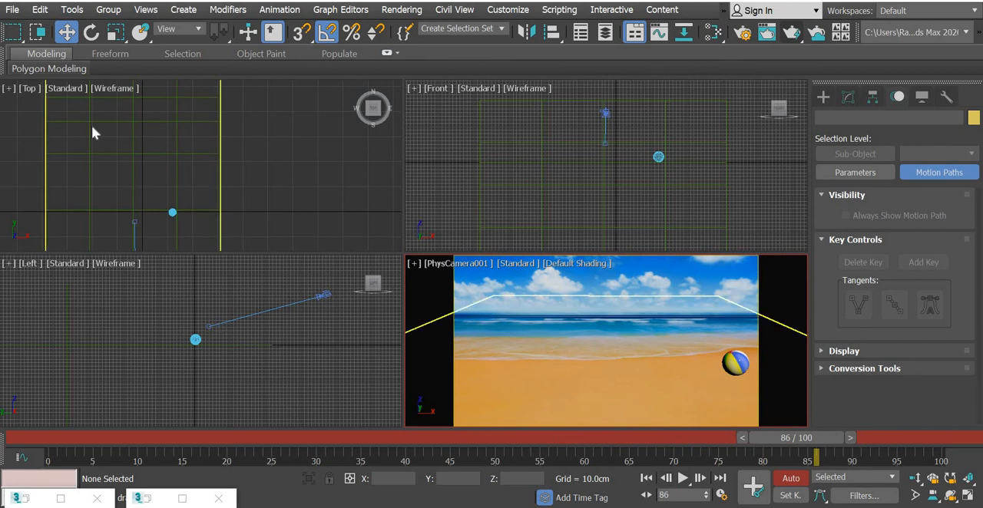
# Step: Turn off Auto Key and return the timeline to frame 0
pyautogui.click(12, 11)
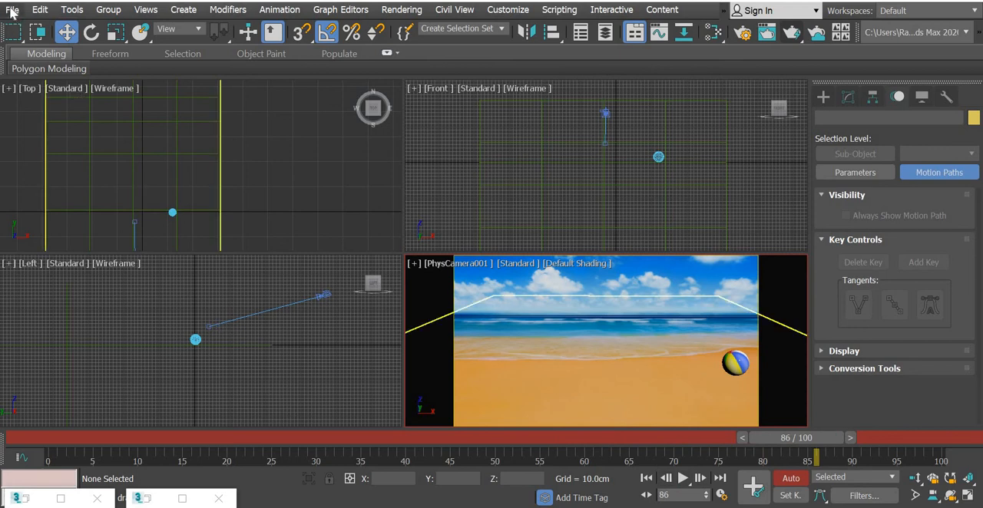
pyautogui.click(313, 411)
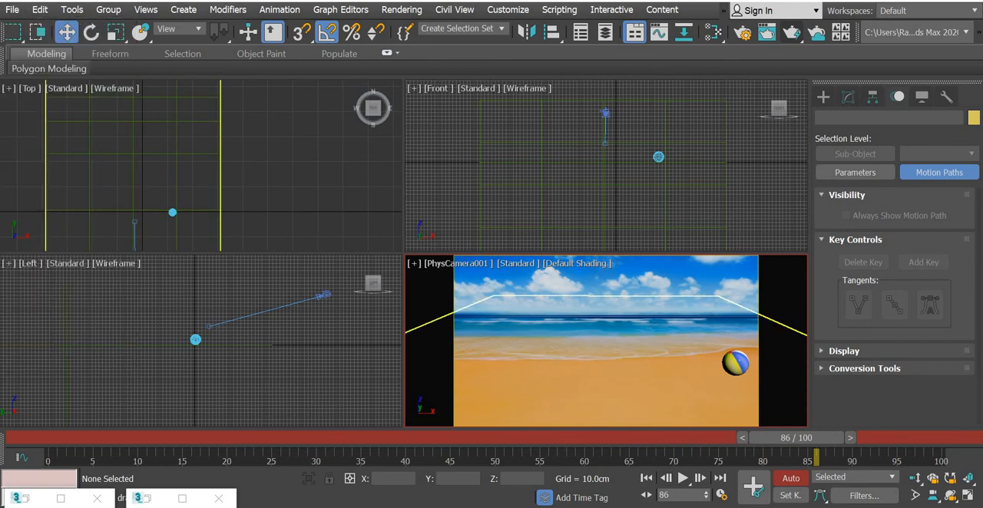
pyautogui.click(790, 478)
pyautogui.moveTo(157, 438); pyautogui.dragTo(7, 434)
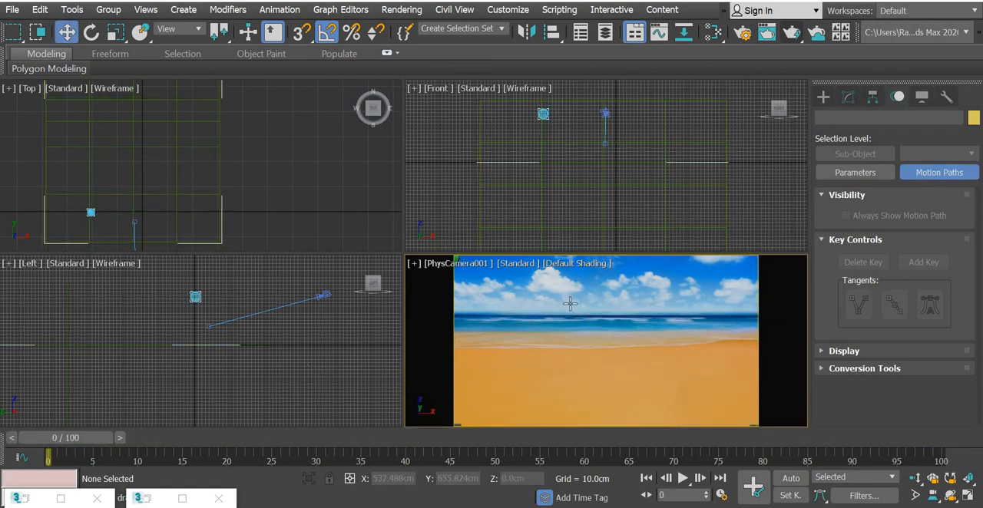
# Step: Create an Arnold light of type Skydome and place it in the Top view beside the background planes
pyautogui.click(824, 98)
pyautogui.click(858, 119)
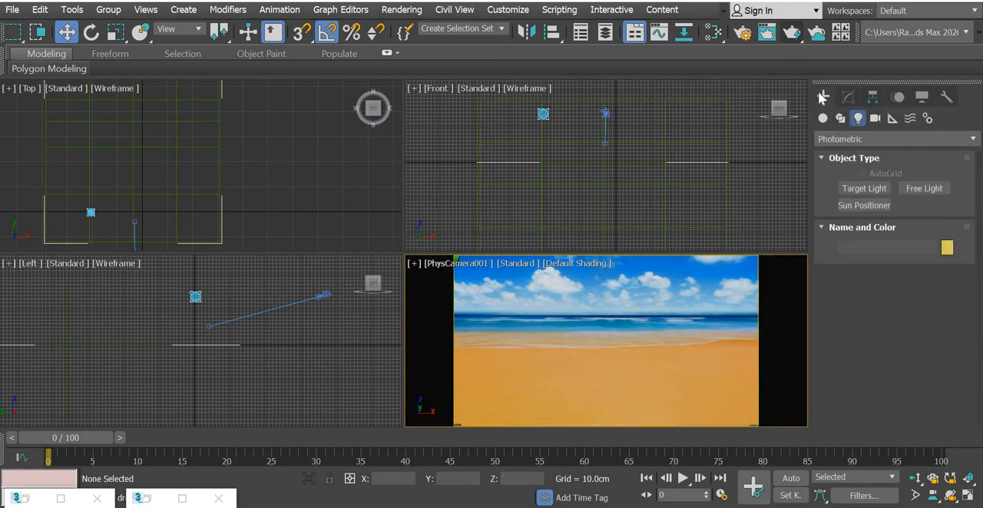
pyautogui.click(844, 138)
pyautogui.click(829, 184)
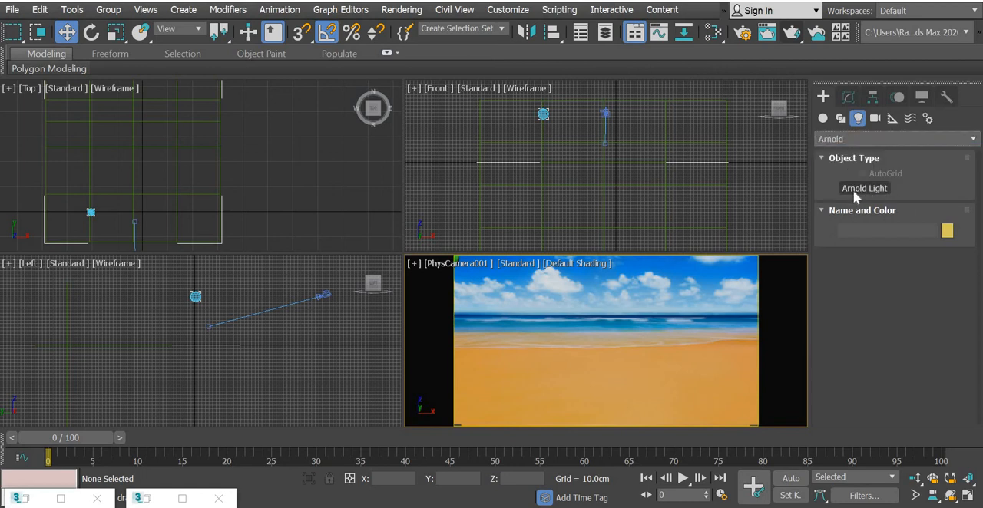
pyautogui.click(852, 190)
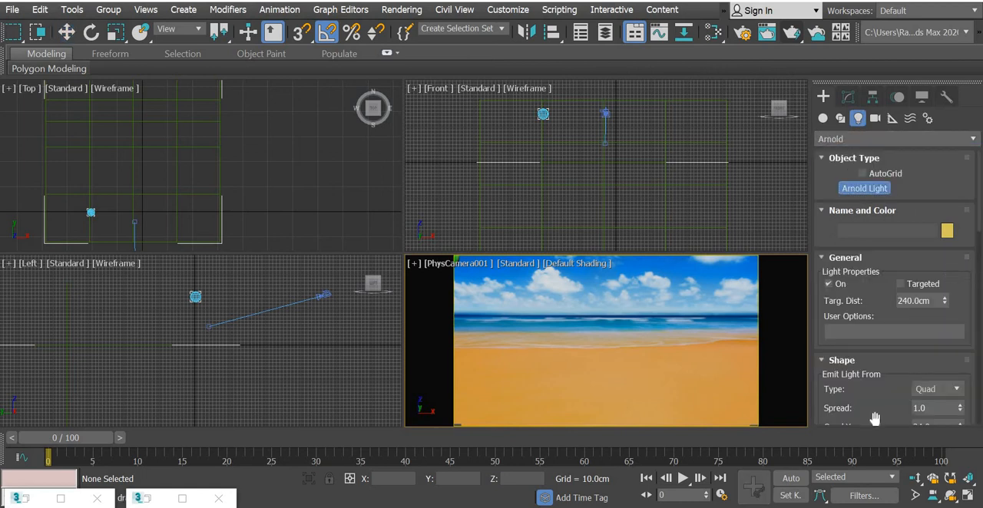
pyautogui.scroll(-3, 875, 347)
pyautogui.click(937, 317)
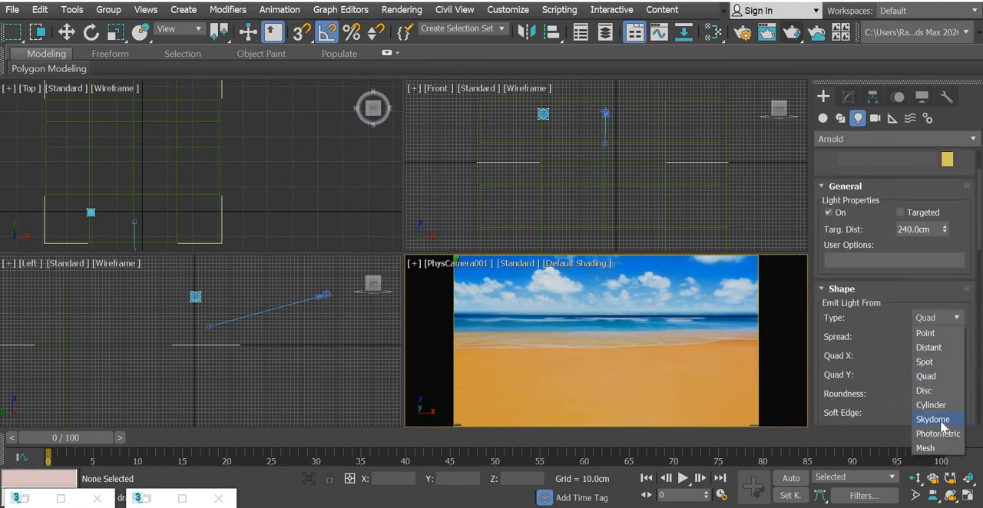
pyautogui.click(932, 419)
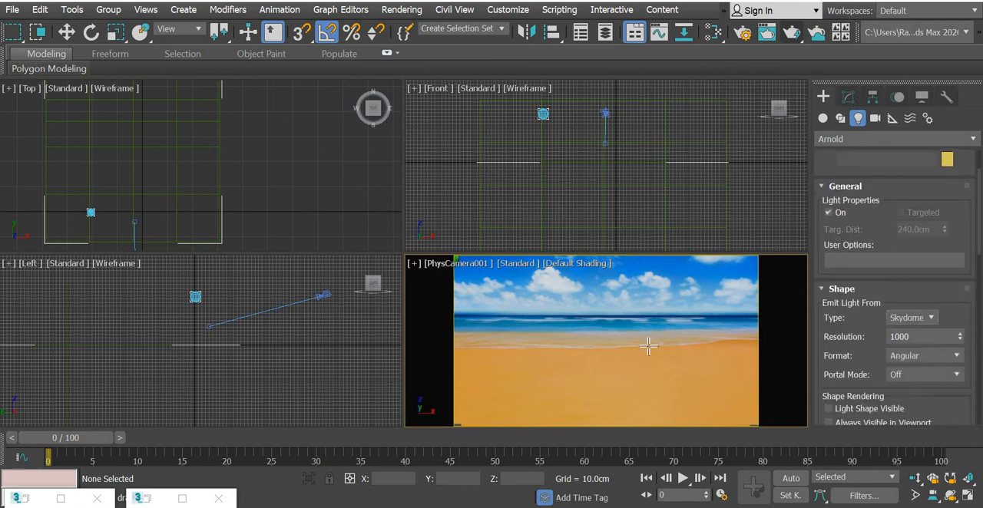
pyautogui.click(266, 165)
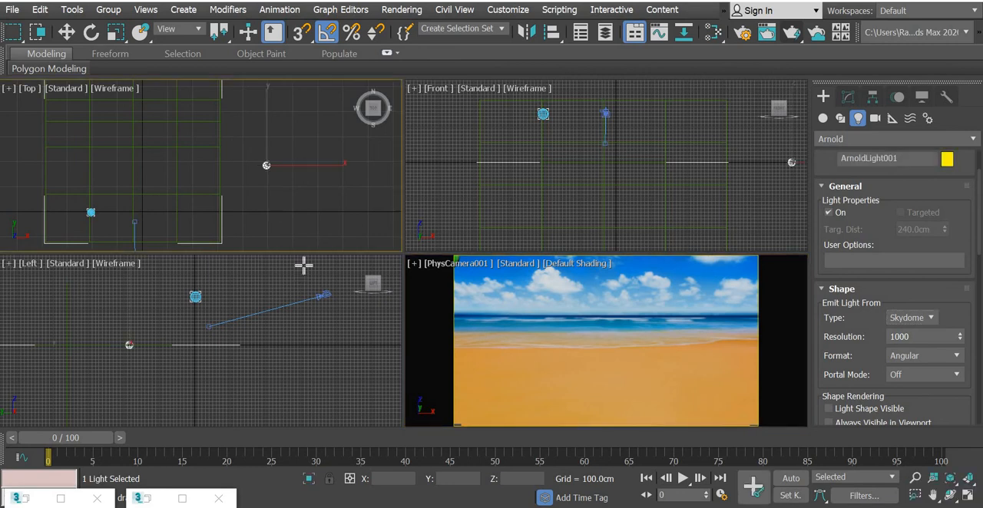
# Step: Test-render the Physical camera view at frame 0 with the new Skydome light, then stop the render and close its window
pyautogui.click(66, 31)
pyautogui.rightClick(556, 325)
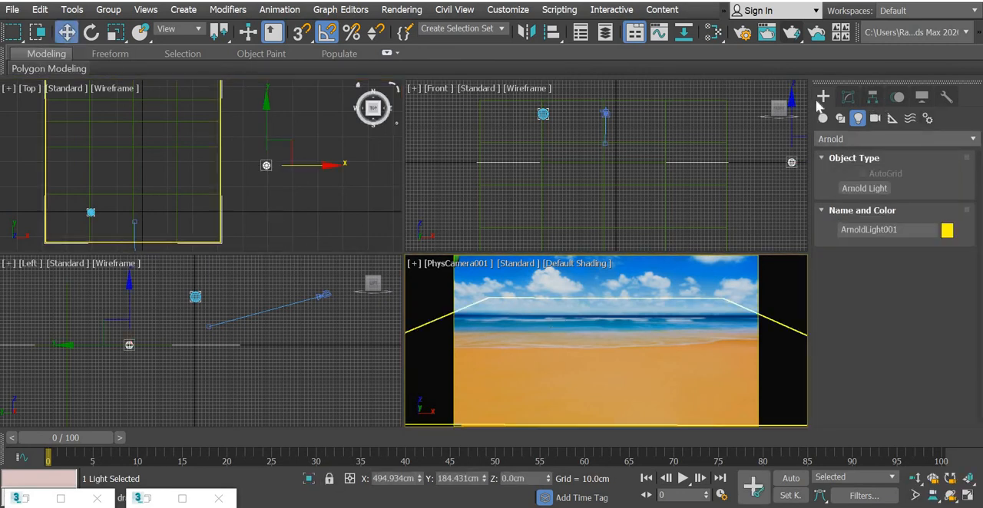
pyautogui.click(789, 35)
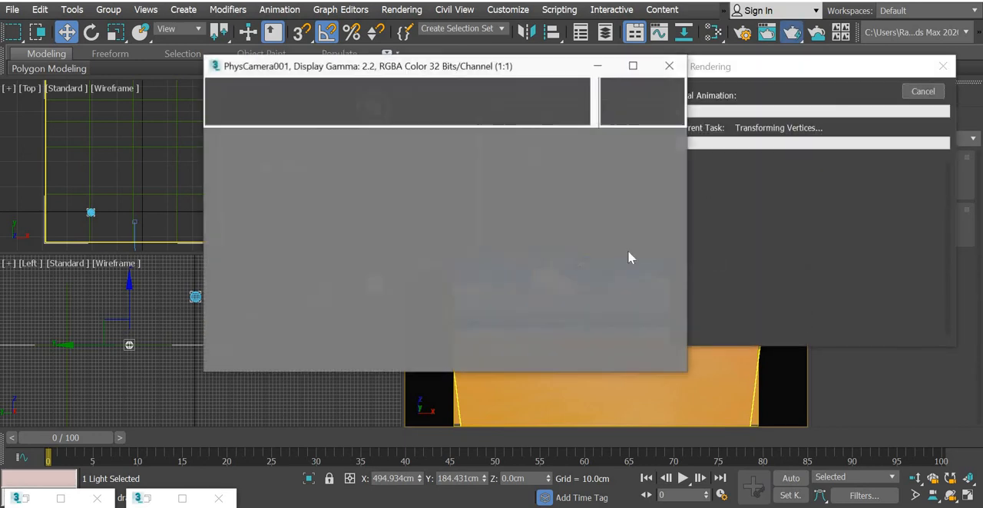
pyautogui.click(922, 93)
pyautogui.click(669, 66)
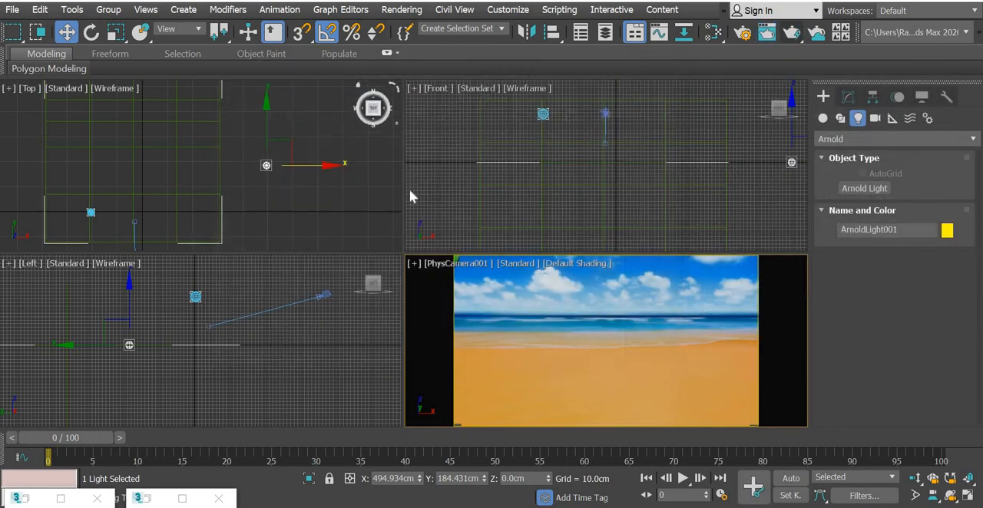
# Step: Set the Skydome light's exposure to 1.0
pyautogui.click(849, 97)
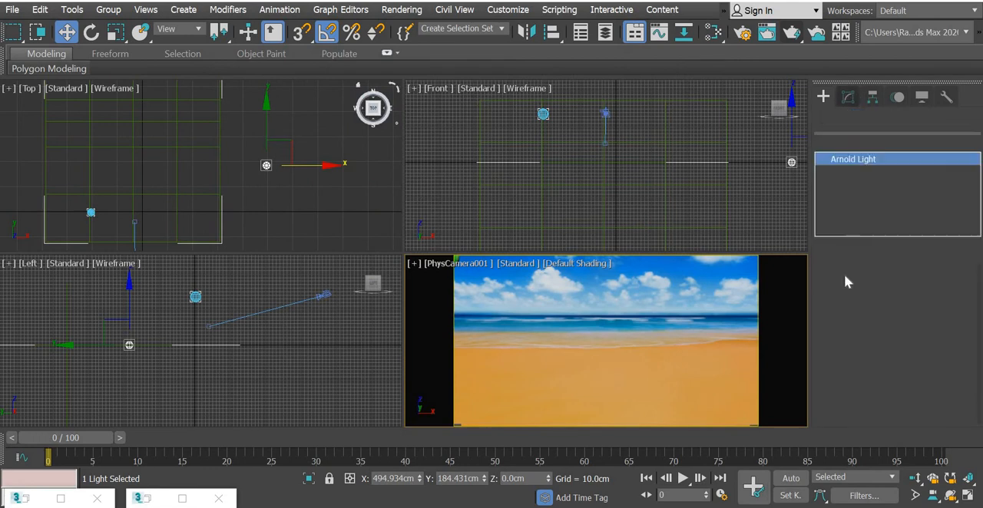
pyautogui.moveTo(813, 367); pyautogui.dragTo(838, 15)
pyautogui.scroll(-2, 943, 340)
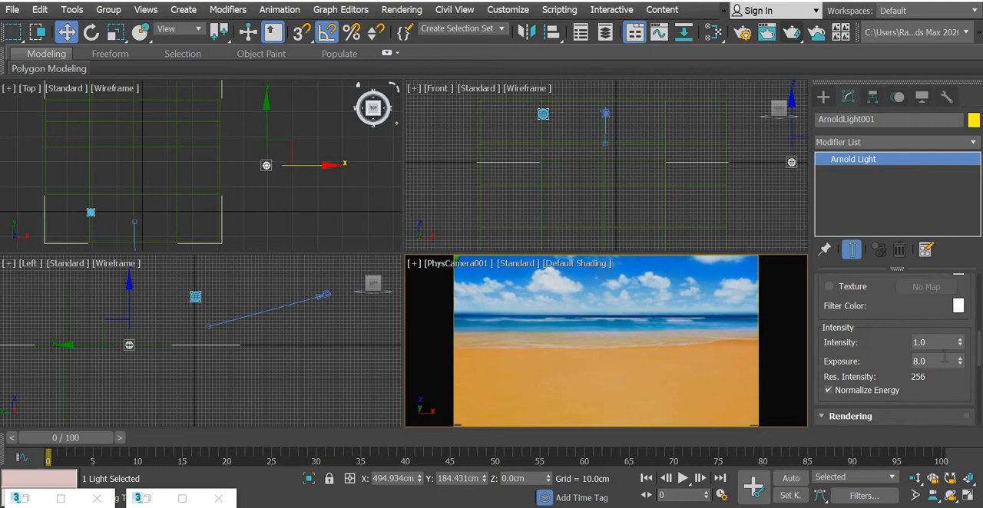
pyautogui.click(853, 354)
# Step: Render the camera view again to check the reduced light exposure, then stop the render and close its window
pyautogui.rightClick(644, 349)
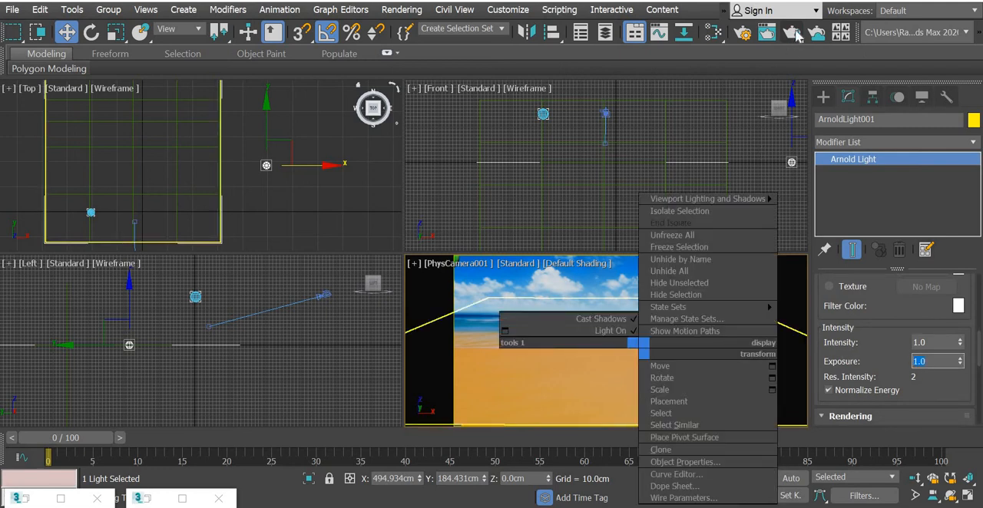
pyautogui.click(793, 32)
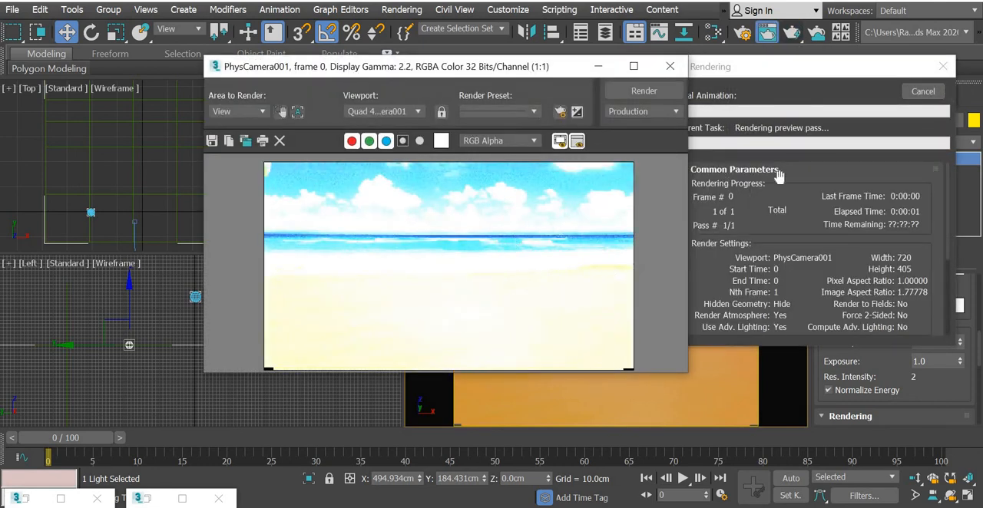
pyautogui.moveTo(512, 70); pyautogui.dragTo(390, 76)
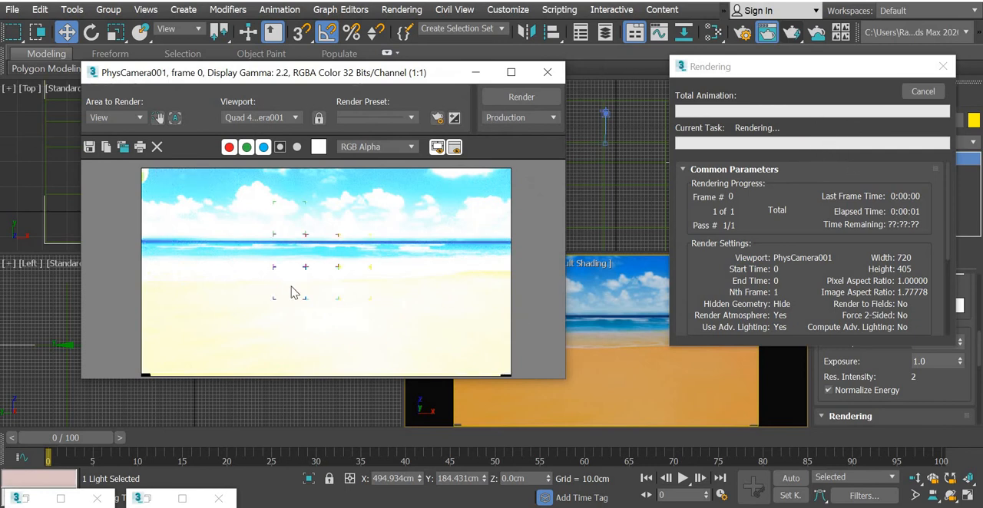
pyautogui.click(922, 92)
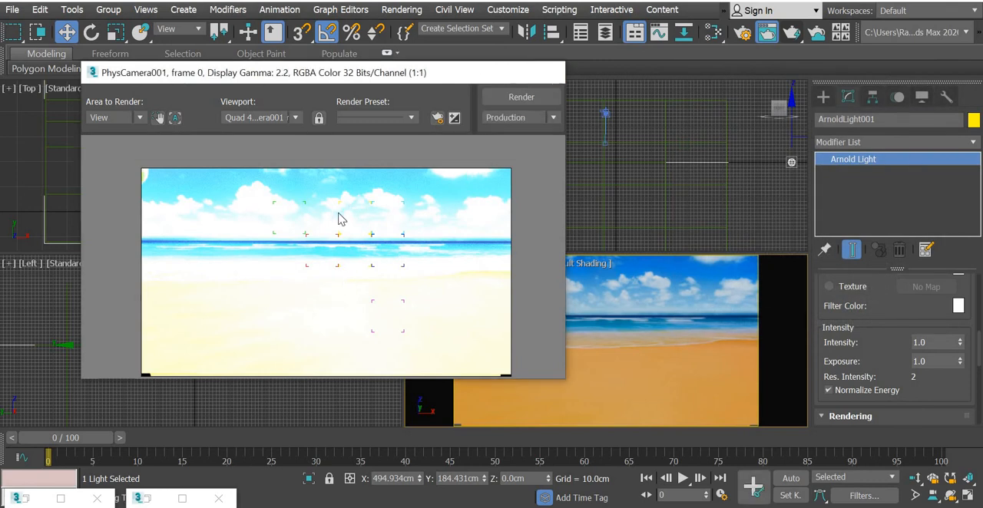
pyautogui.click(546, 73)
# Step: Review the Skydome light's intensity and exposure parameters alongside the Physical camera's settings
pyautogui.click(258, 176)
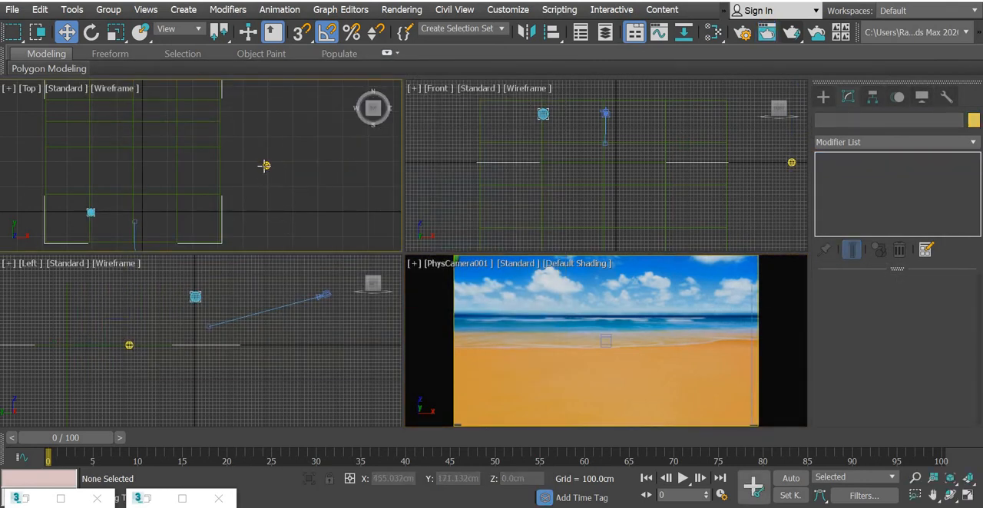
pyautogui.click(265, 165)
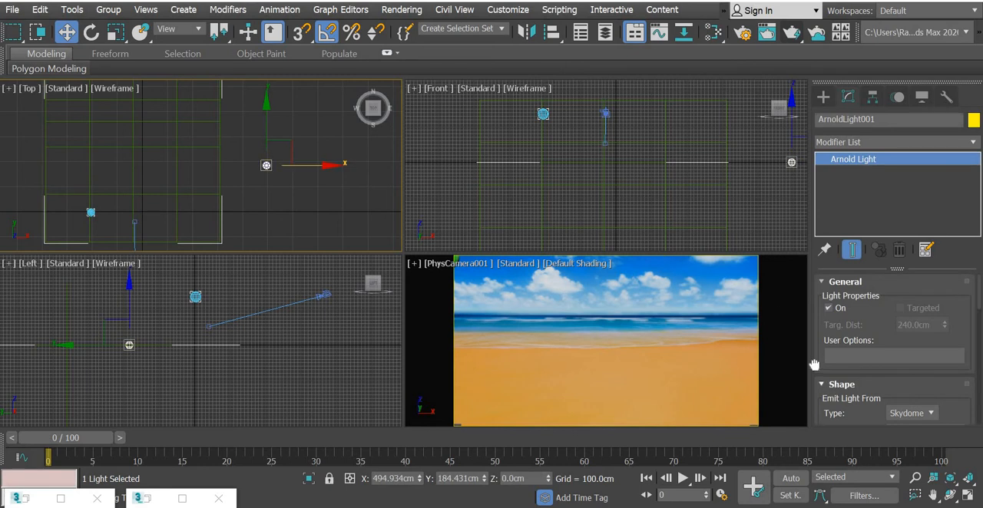
pyautogui.scroll(-10, 814, 365)
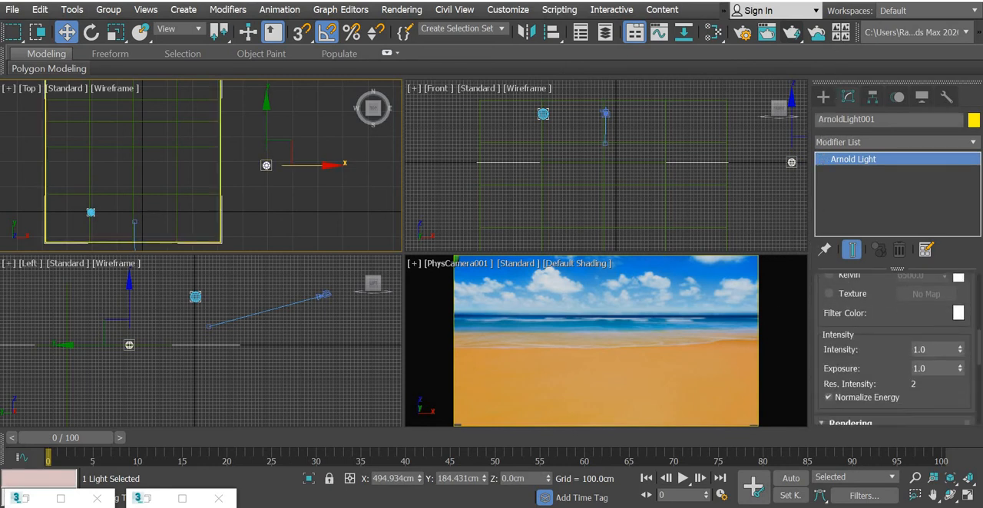
pyautogui.scroll(-2, 935, 267)
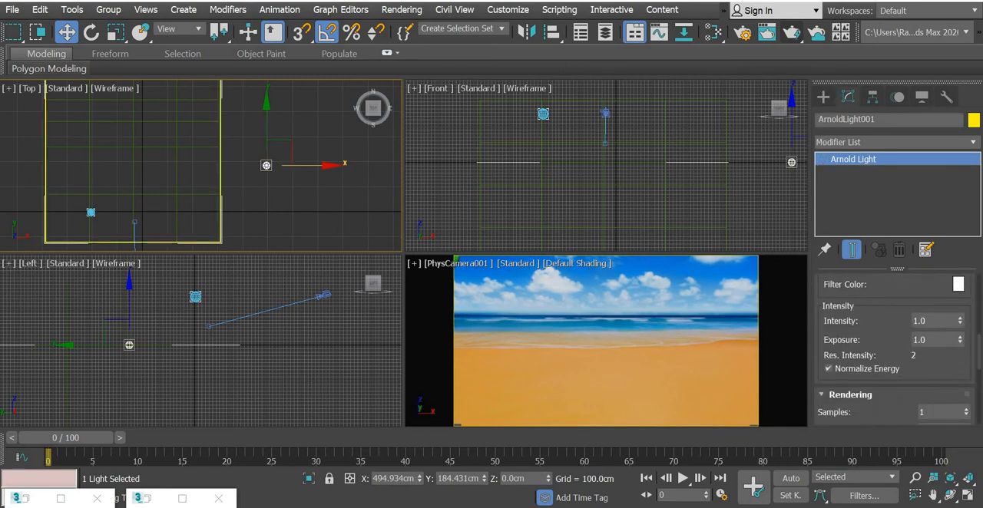
pyautogui.click(932, 338)
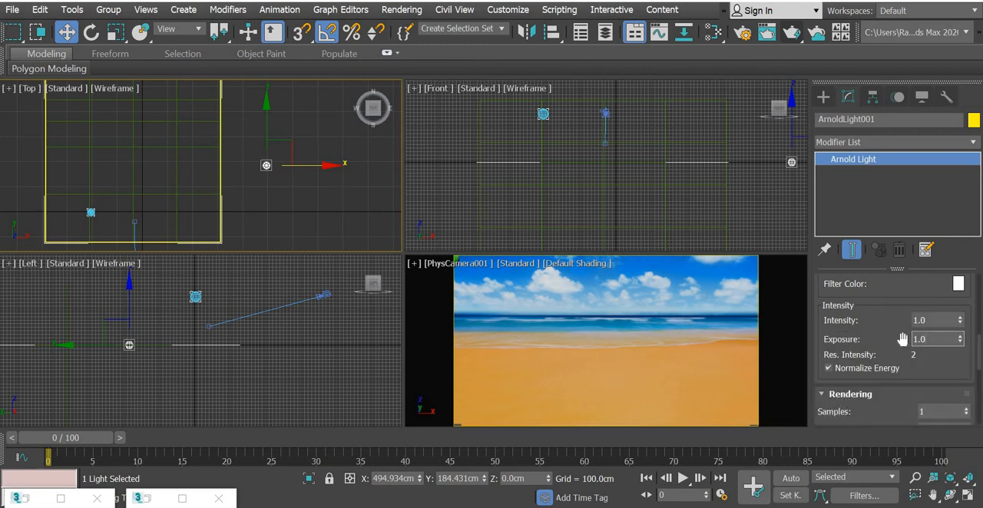
pyautogui.click(270, 222)
pyautogui.moveTo(270, 222); pyautogui.dragTo(297, 97, button='middle')
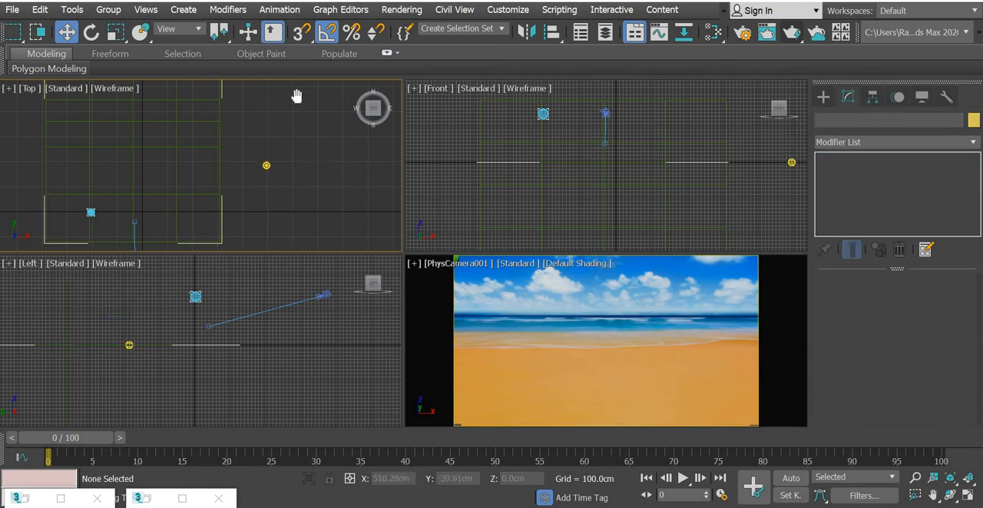
pyautogui.click(163, 181)
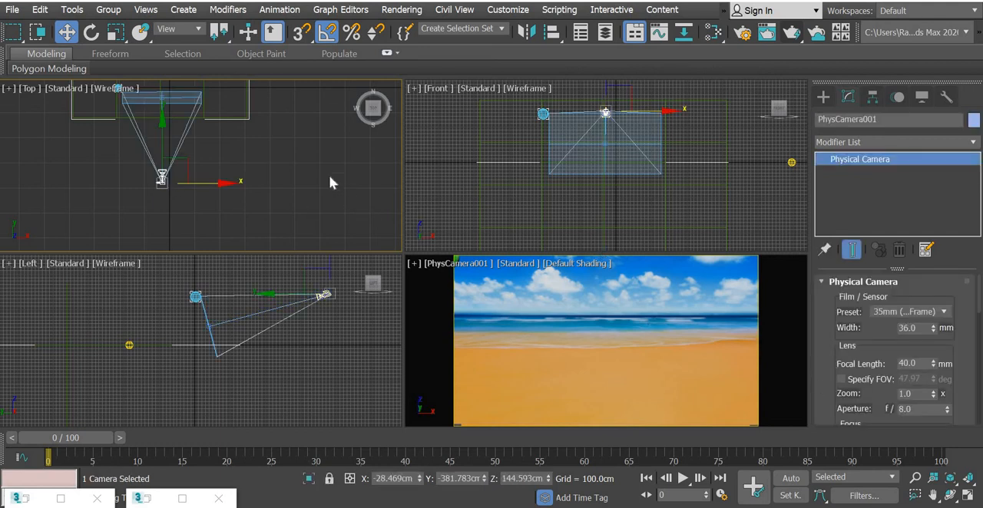
pyautogui.moveTo(263, 208); pyautogui.dragTo(250, 274, button='middle')
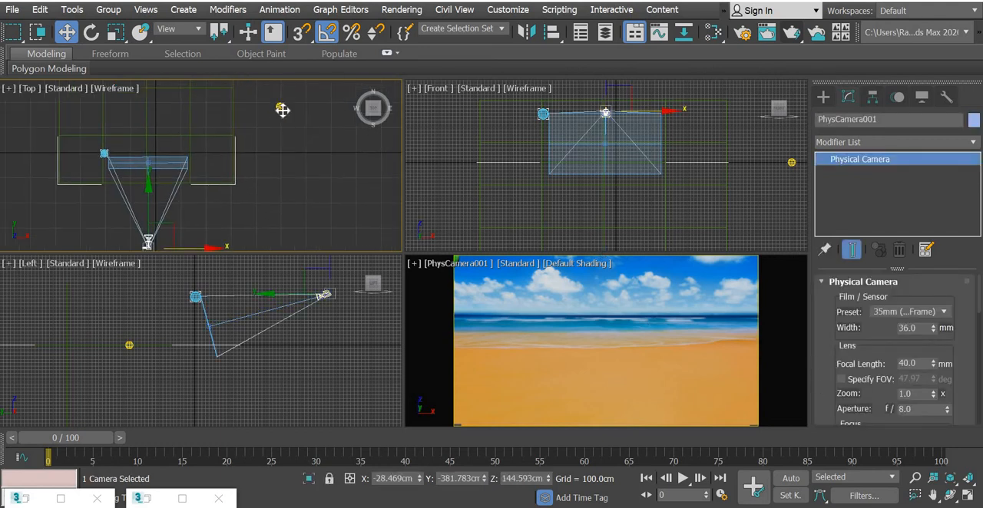
pyautogui.click(281, 108)
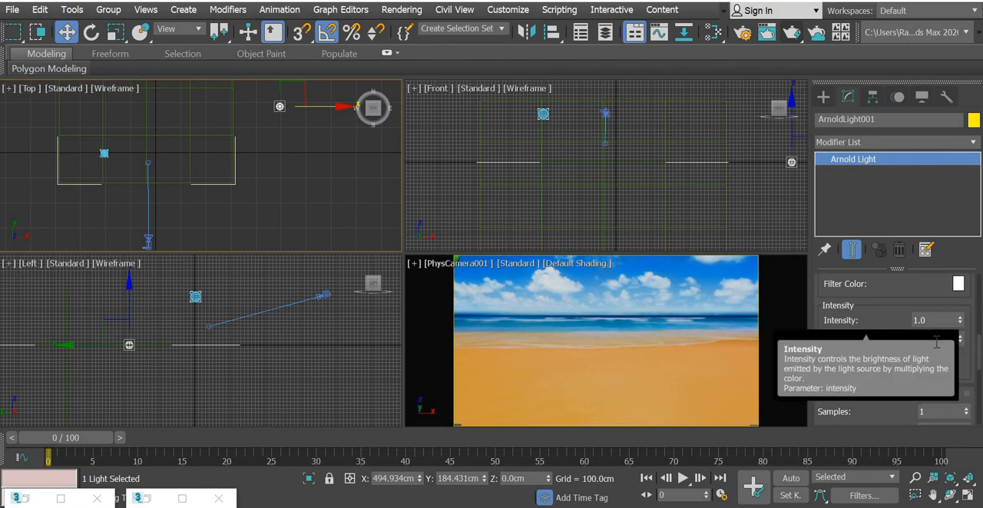
pyautogui.moveTo(280, 195); pyautogui.dragTo(278, 134, button='middle')
# Step: Set the Physical camera's target exposure gain to 12 EV
pyautogui.click(146, 189)
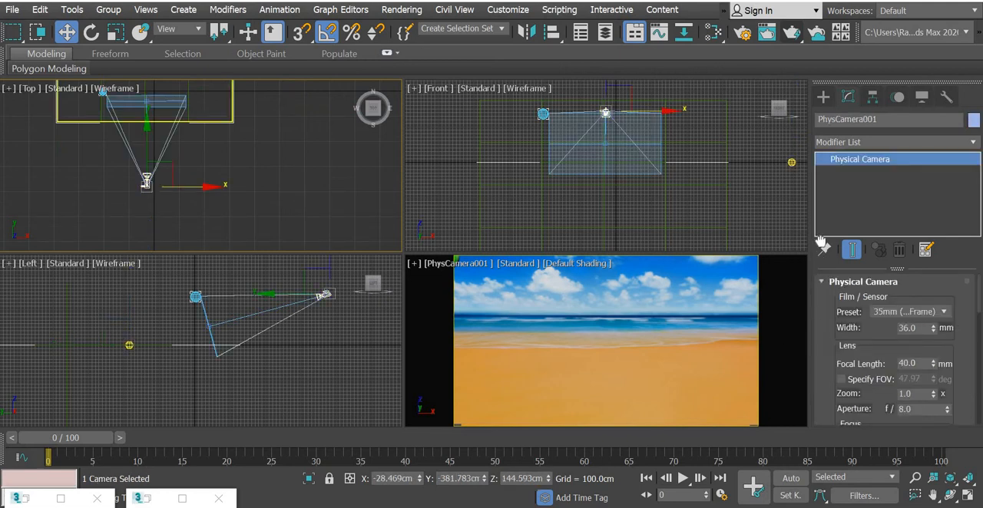
pyautogui.scroll(-5, 820, 244)
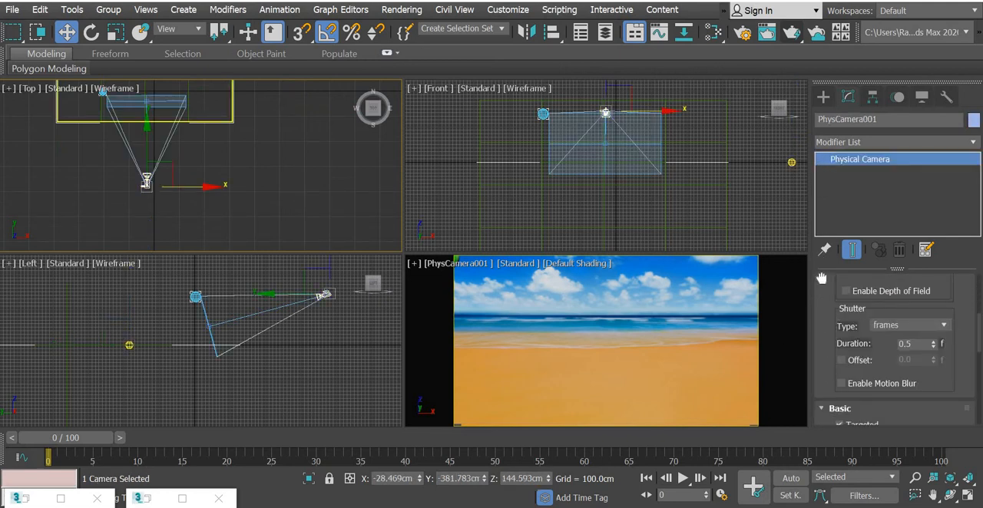
pyautogui.scroll(-10, 821, 278)
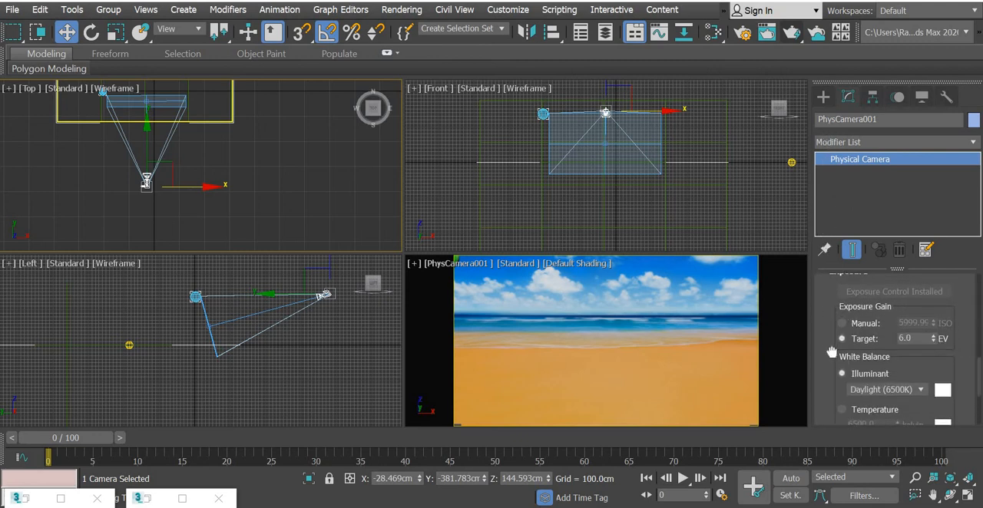
pyautogui.scroll(2, 852, 327)
pyautogui.click(920, 383)
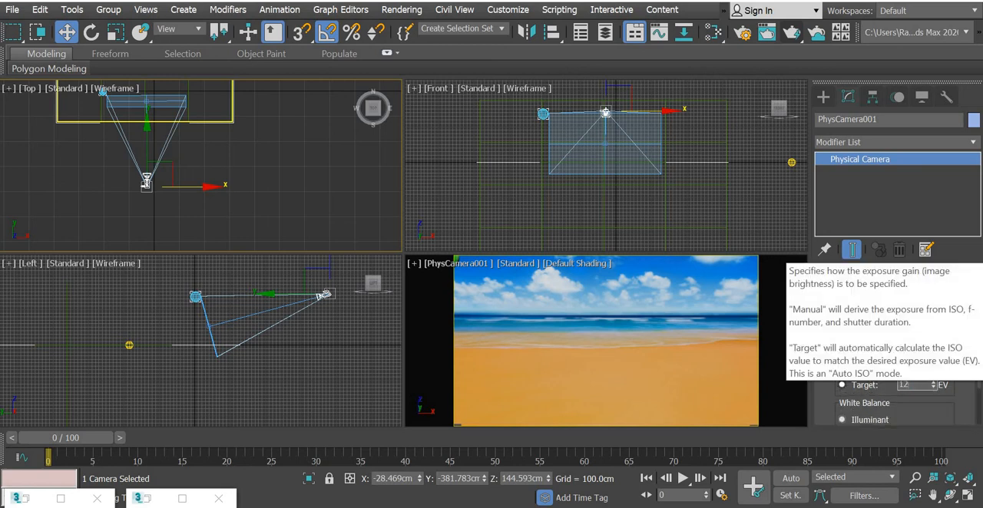
pyautogui.write('12')
pyautogui.press('Return')
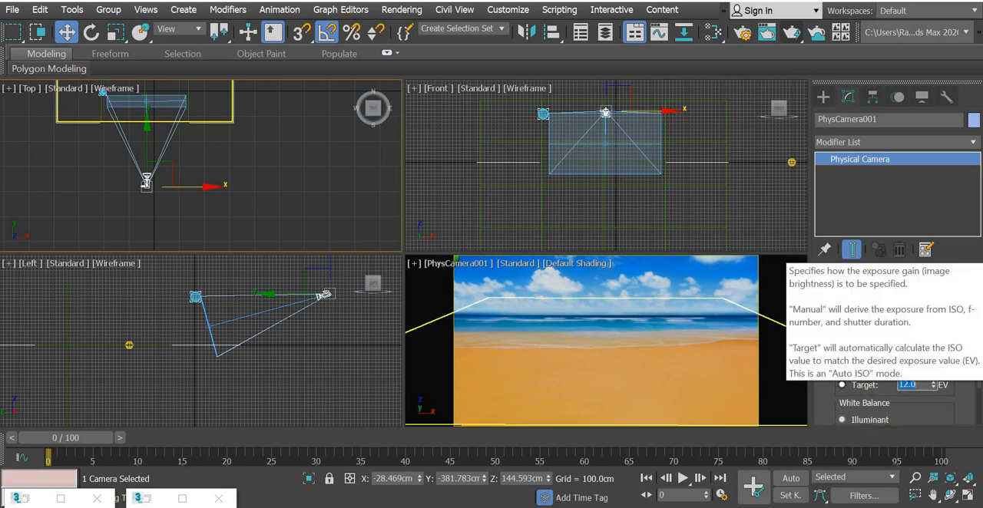
# Step: Choose PhysCamera001 as the viewport to render, render frame 0 to check the exposure, and close the render window
pyautogui.click(792, 31)
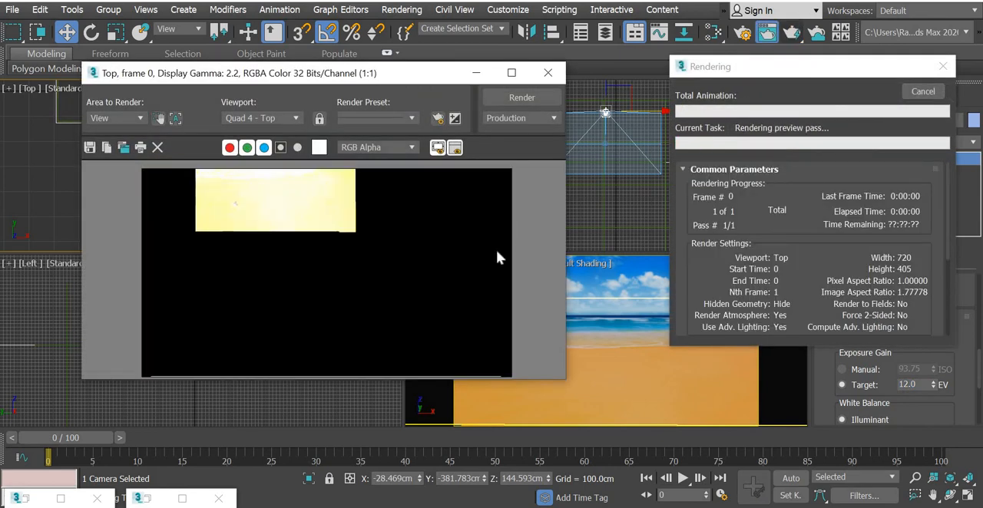
pyautogui.click(924, 92)
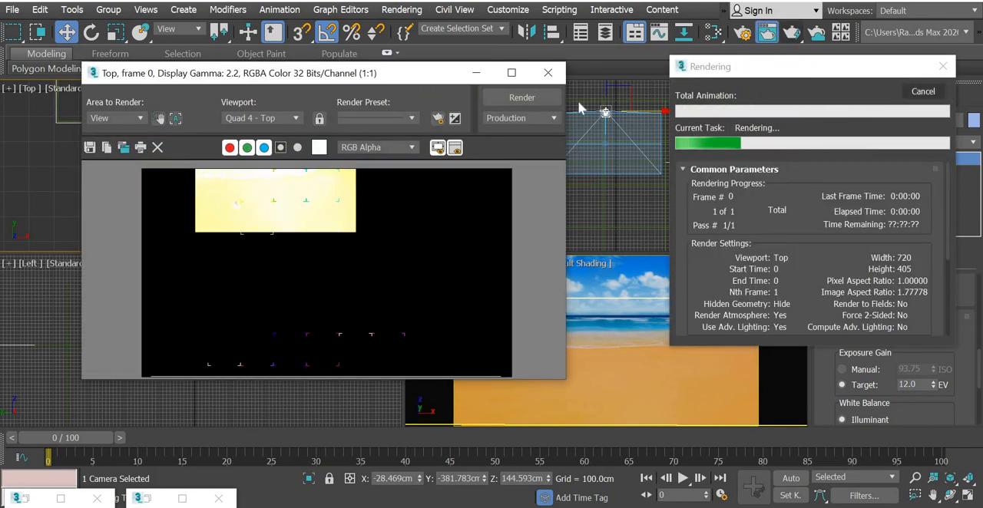
pyautogui.click(286, 121)
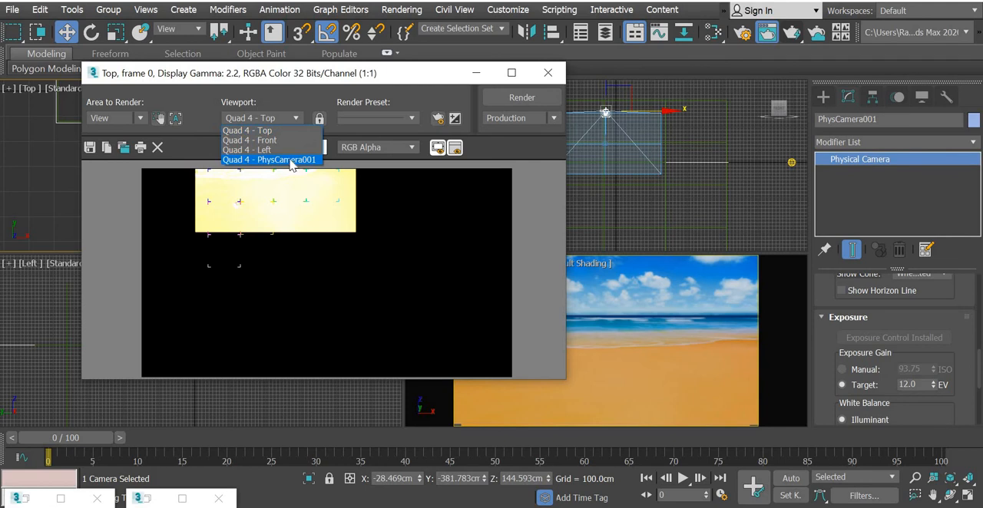
pyautogui.click(291, 161)
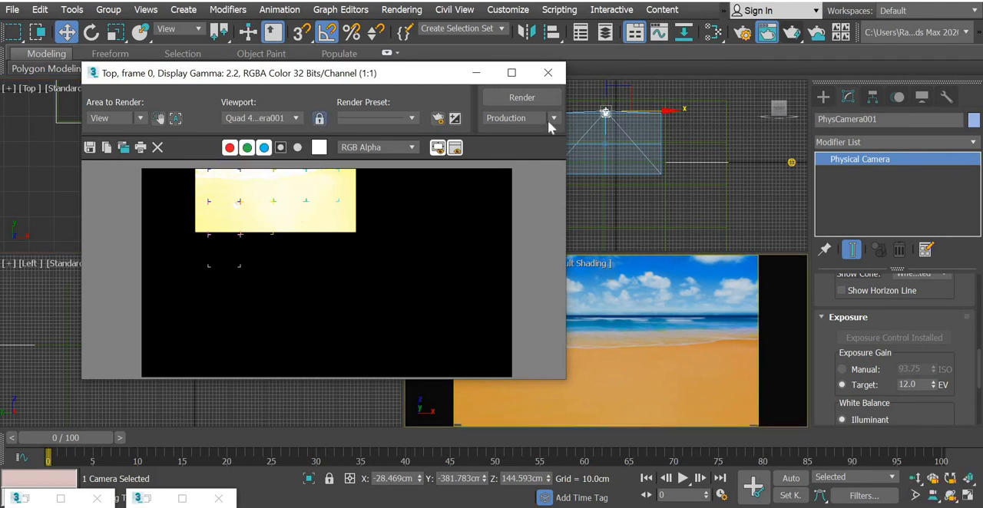
pyautogui.click(526, 101)
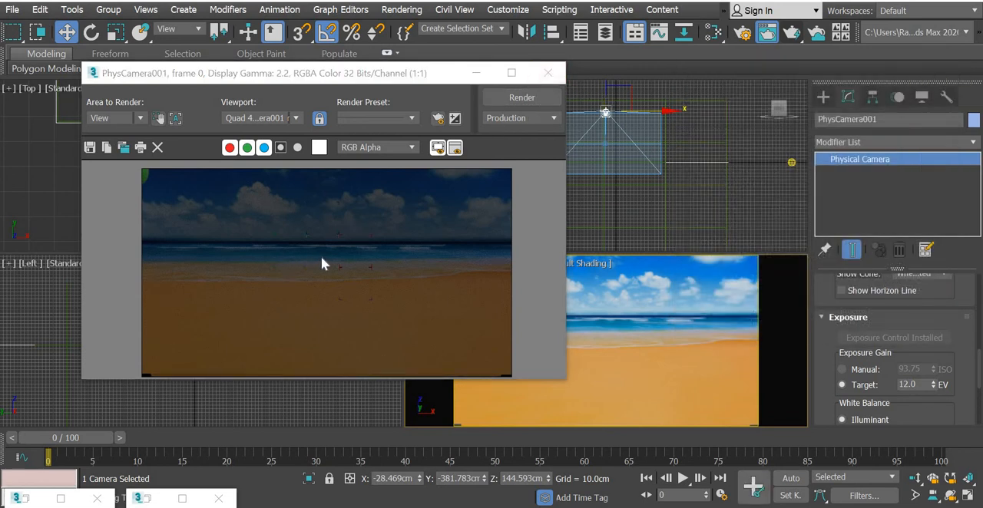
pyautogui.click(548, 73)
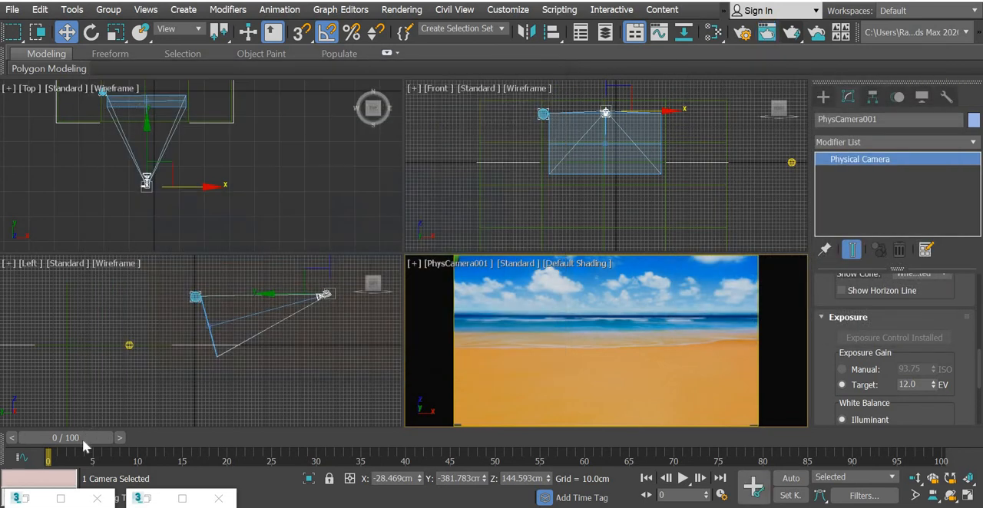
# Step: Go to frame 30 and render the camera view to check the ball's lighting, then stop and close the render
pyautogui.moveTo(236, 448); pyautogui.dragTo(332, 462)
pyautogui.rightClick(527, 369)
pyautogui.click(529, 369)
pyautogui.click(794, 37)
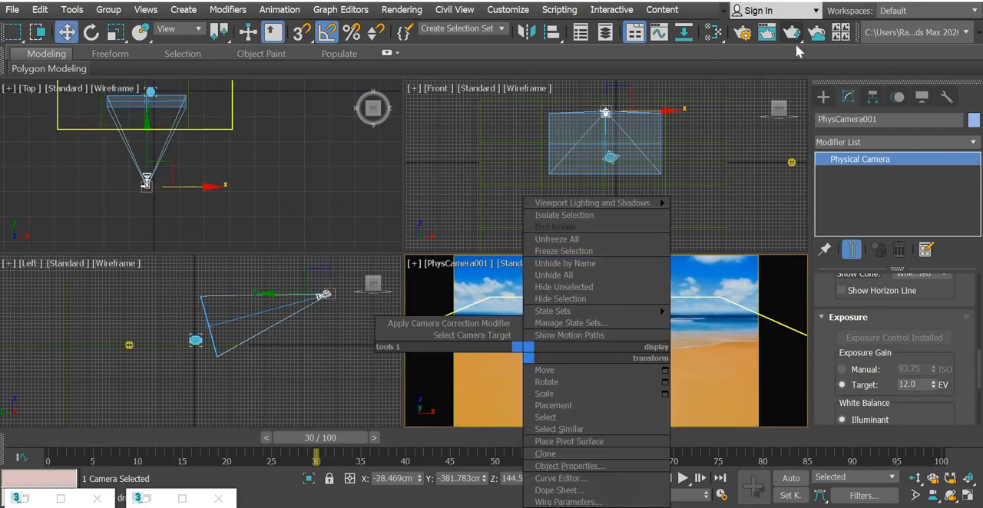
pyautogui.click(794, 37)
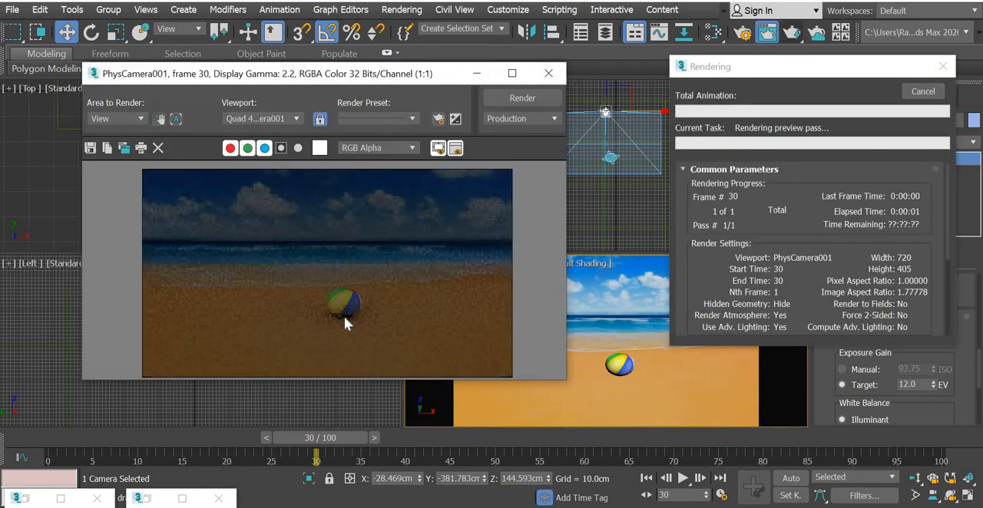
pyautogui.click(923, 92)
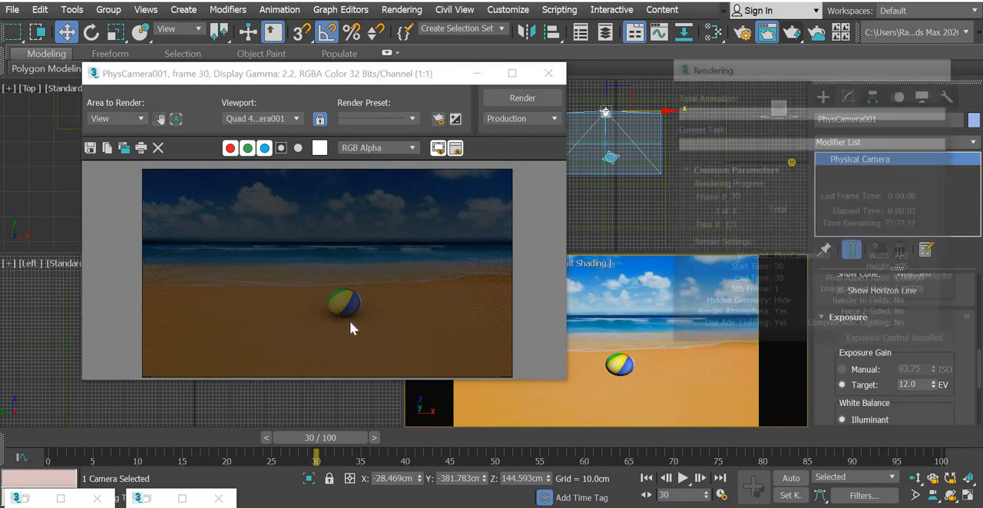
pyautogui.click(548, 74)
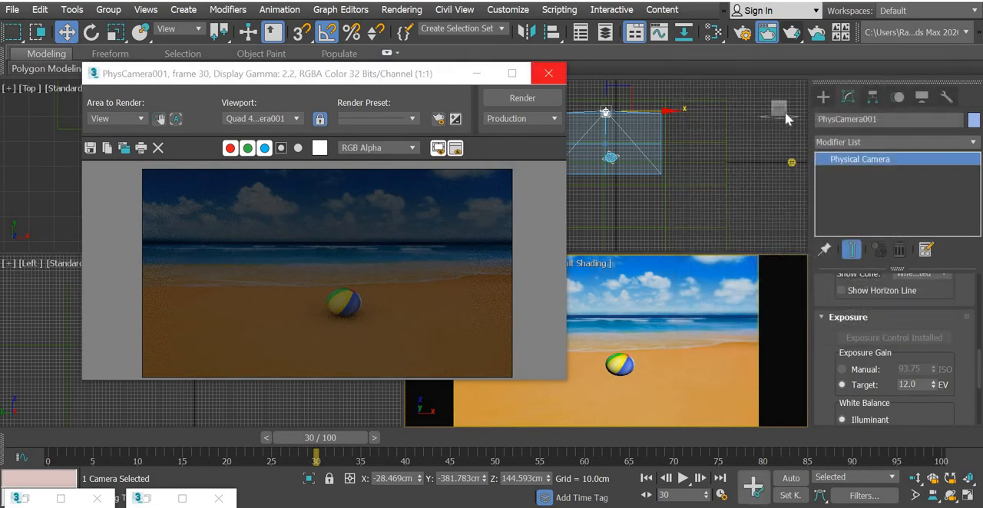
# Step: Create an Arnold light of the Distant type in the Top view, in front of the ball and with its target on the ball
pyautogui.click(823, 97)
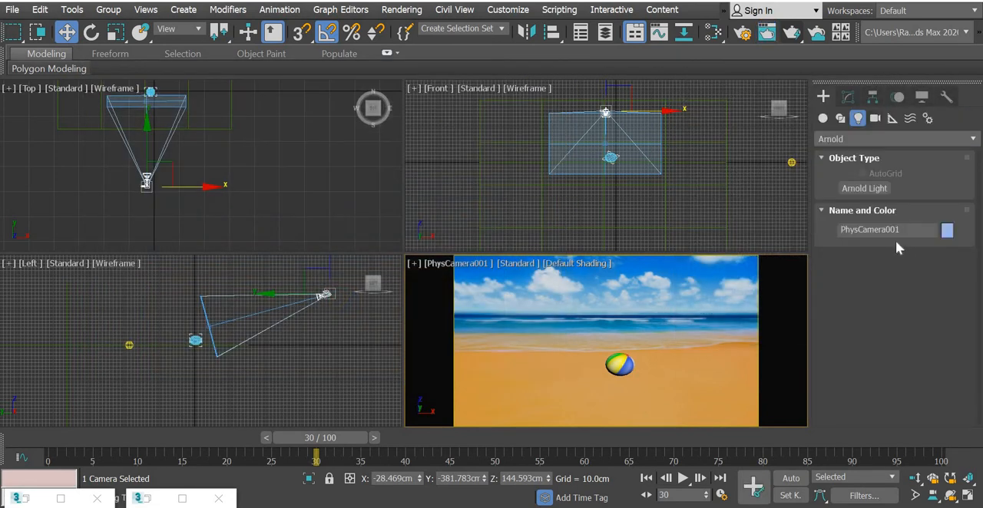
pyautogui.click(864, 188)
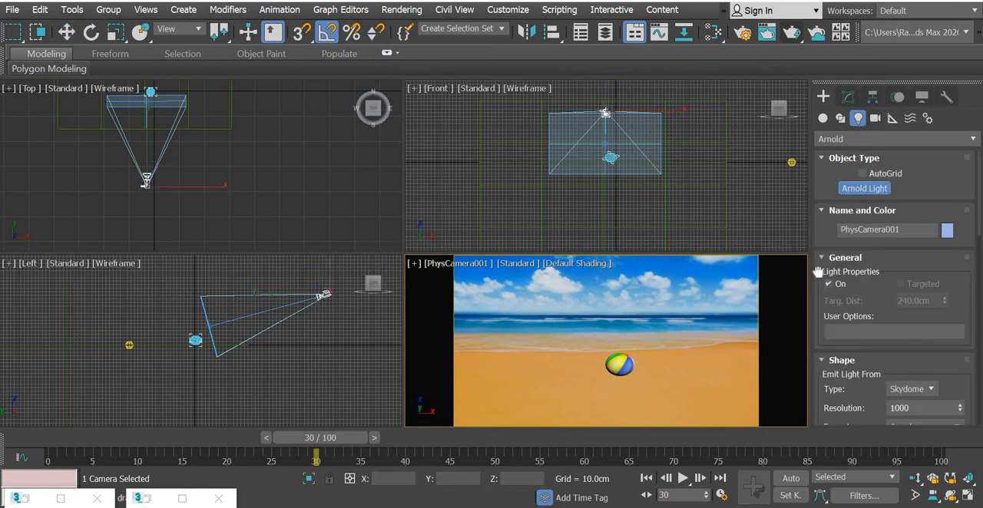
pyautogui.scroll(-10, 825, 210)
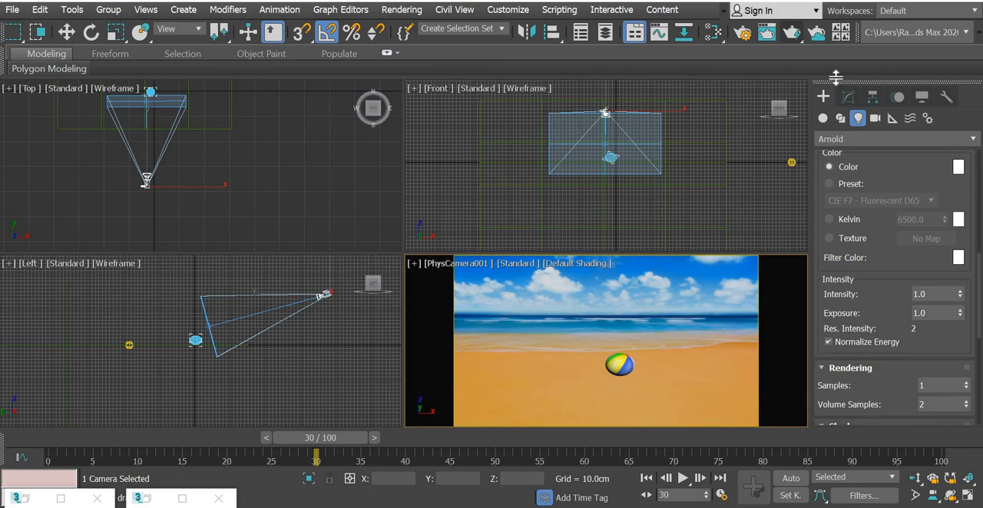
pyautogui.scroll(4, 954, 232)
pyautogui.scroll(1, 952, 231)
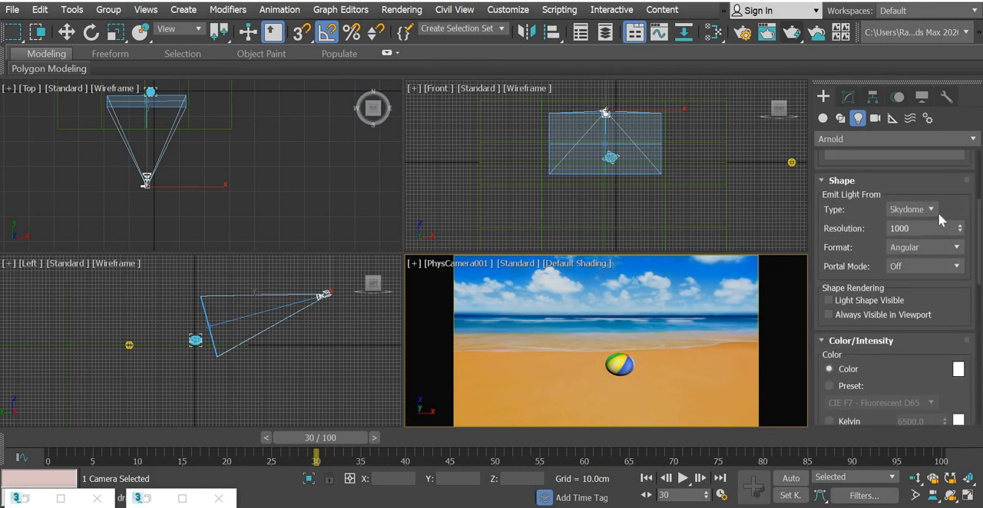
pyautogui.click(933, 209)
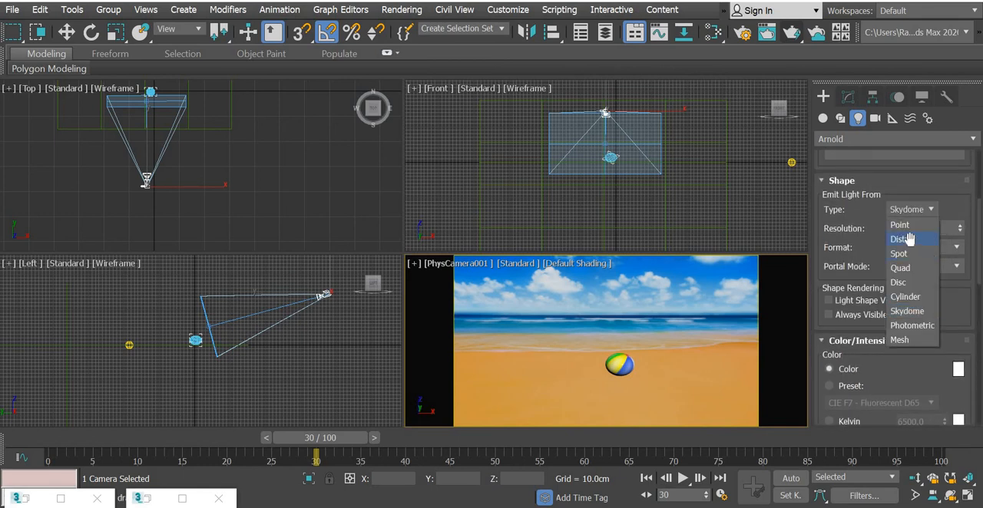
pyautogui.click(905, 239)
pyautogui.moveTo(186, 182); pyautogui.dragTo(221, 185, button='middle')
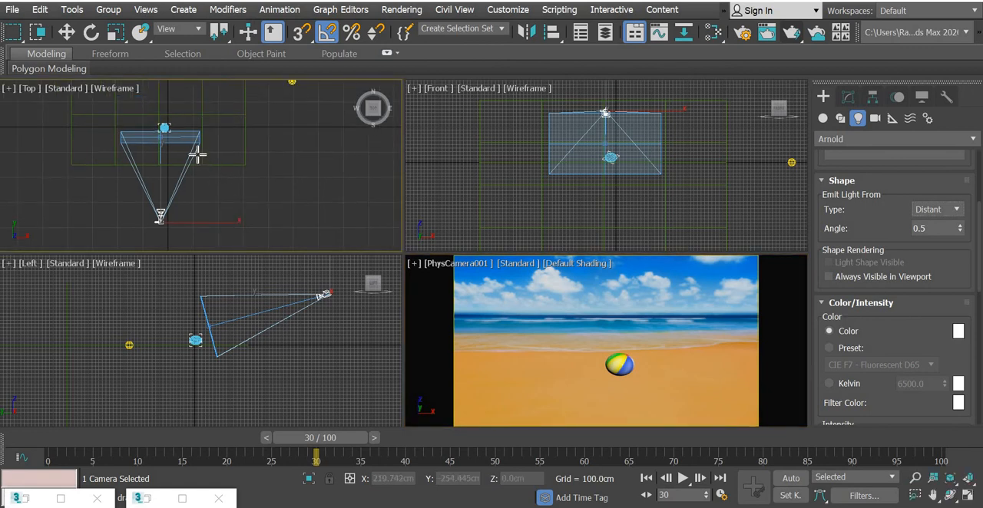
pyautogui.click(166, 129)
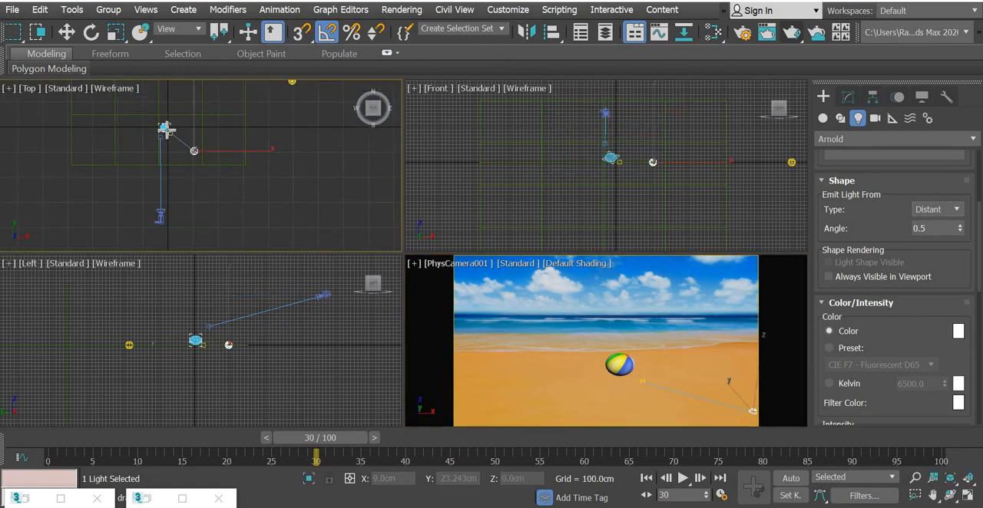
# Step: Move the distant light up to a height of about 230 cm in the Left view
pyautogui.press('w')
pyautogui.moveTo(204, 167); pyautogui.dragTo(184, 244, button='middle')
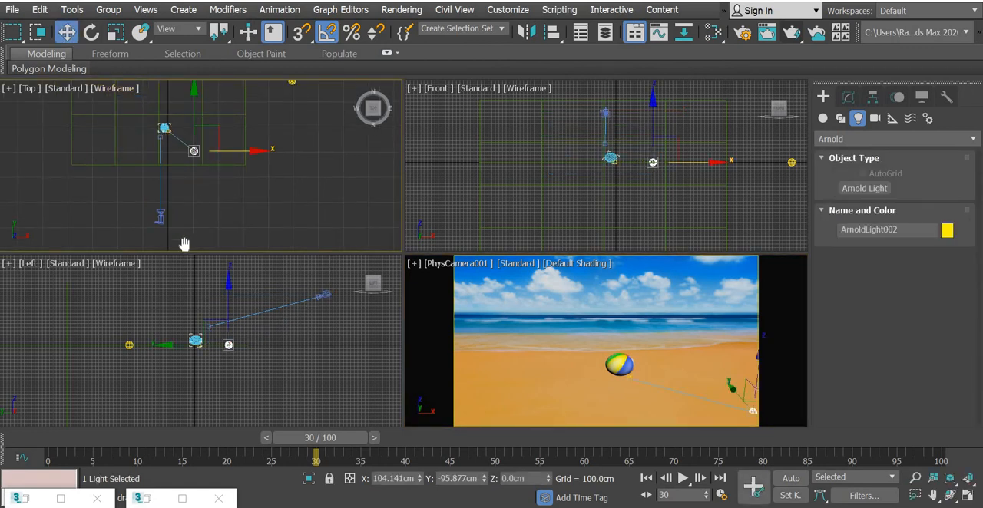
pyautogui.moveTo(236, 332); pyautogui.dragTo(231, 379, button='middle')
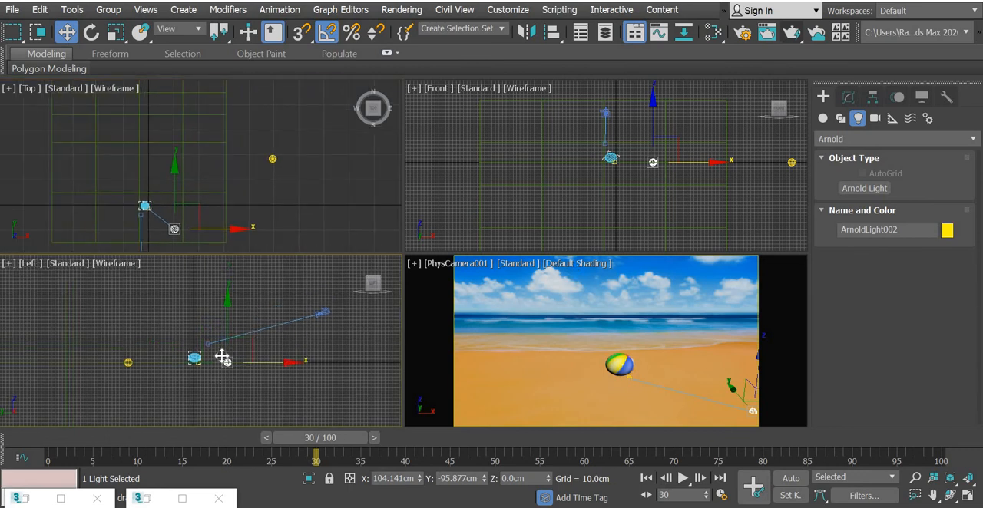
pyautogui.moveTo(221, 352); pyautogui.dragTo(213, 270)
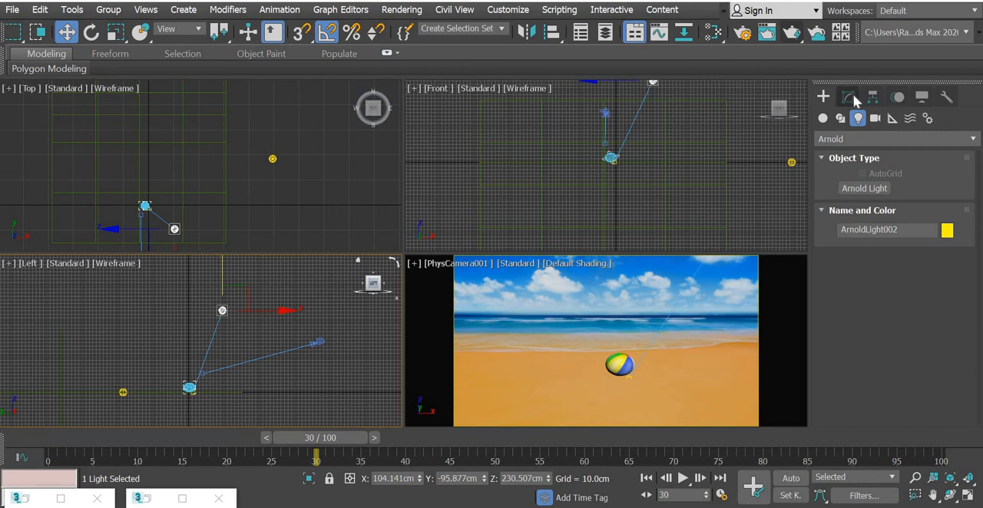
# Step: Render frame 30 of the camera view to check the distant light's effect on the ball, and close the render window
pyautogui.rightClick(655, 252)
pyautogui.rightClick(542, 336)
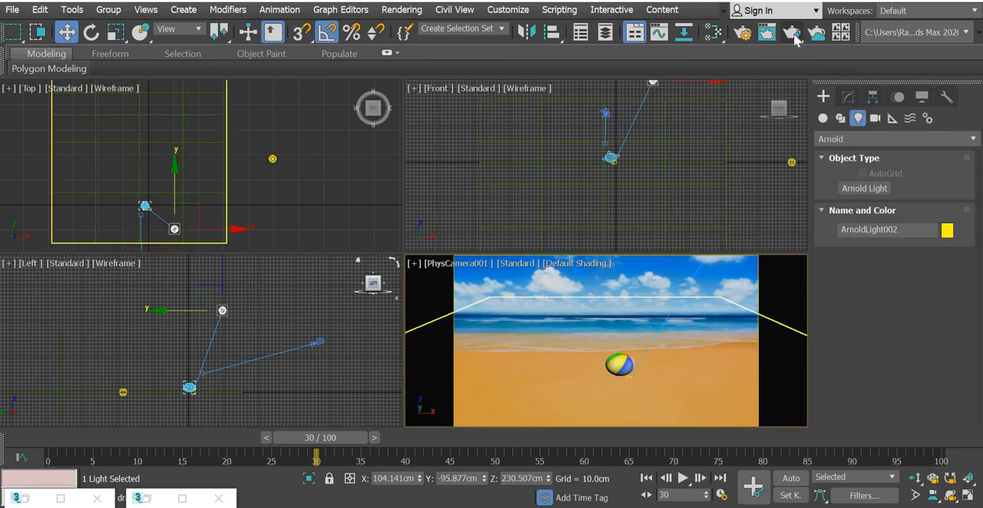
pyautogui.click(792, 33)
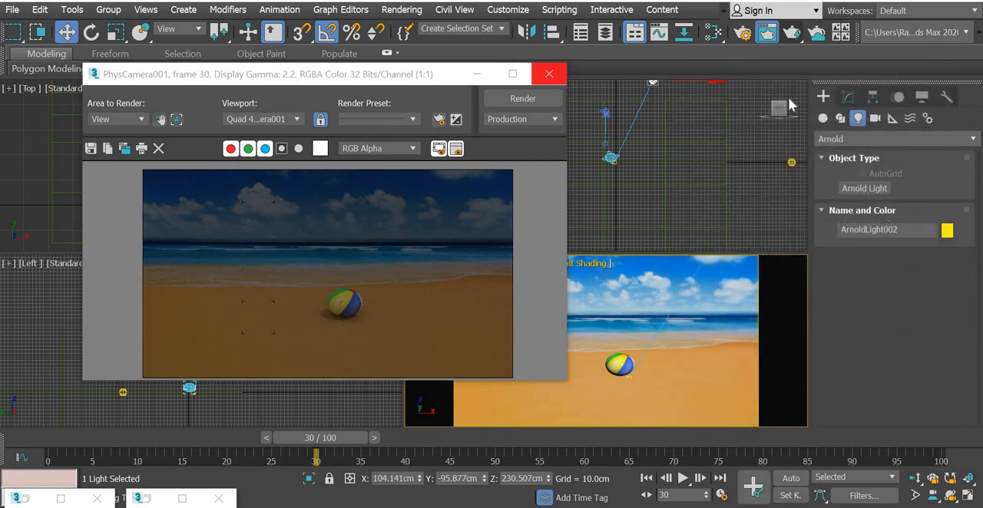
pyautogui.click(549, 74)
# Step: Set the distant Arnold light's exposure to 3.0
pyautogui.click(849, 97)
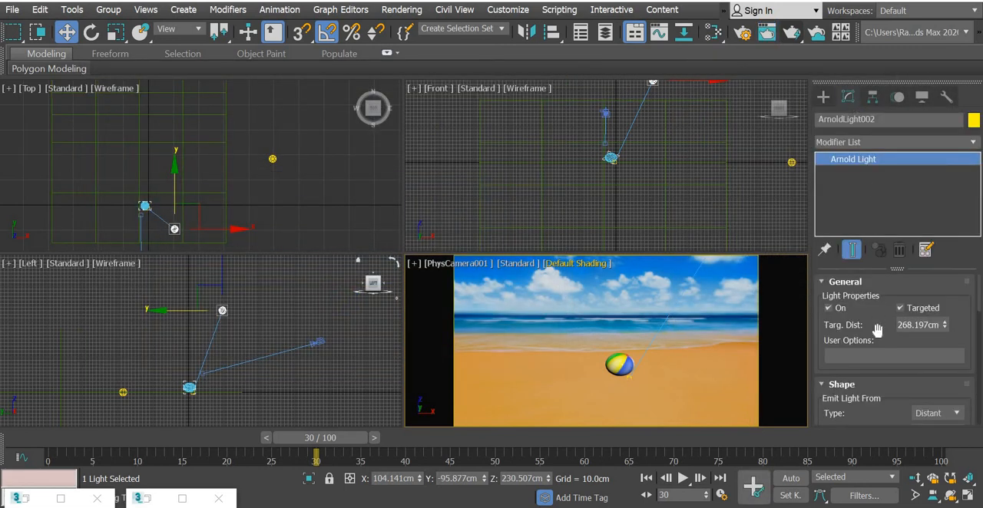
pyautogui.scroll(-5, 933, 334)
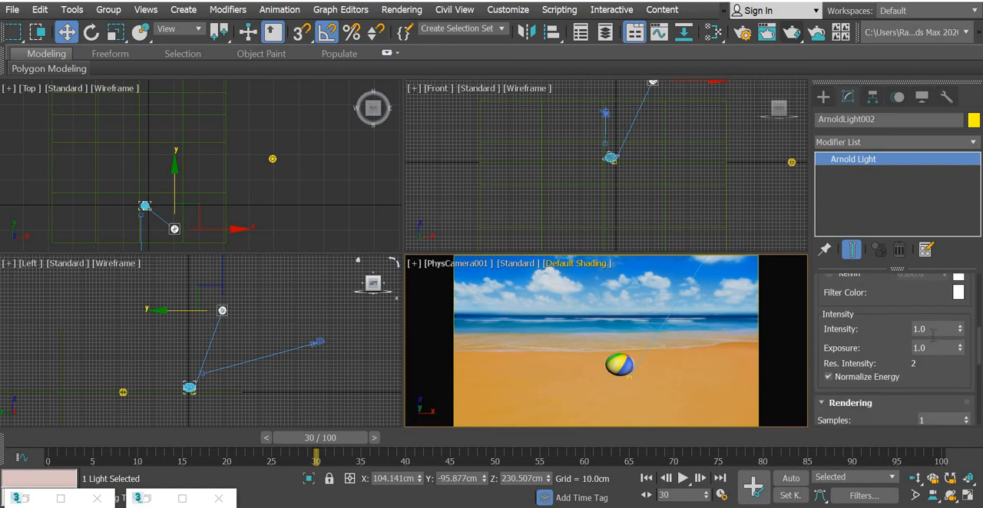
pyautogui.moveTo(930, 348); pyautogui.dragTo(897, 337)
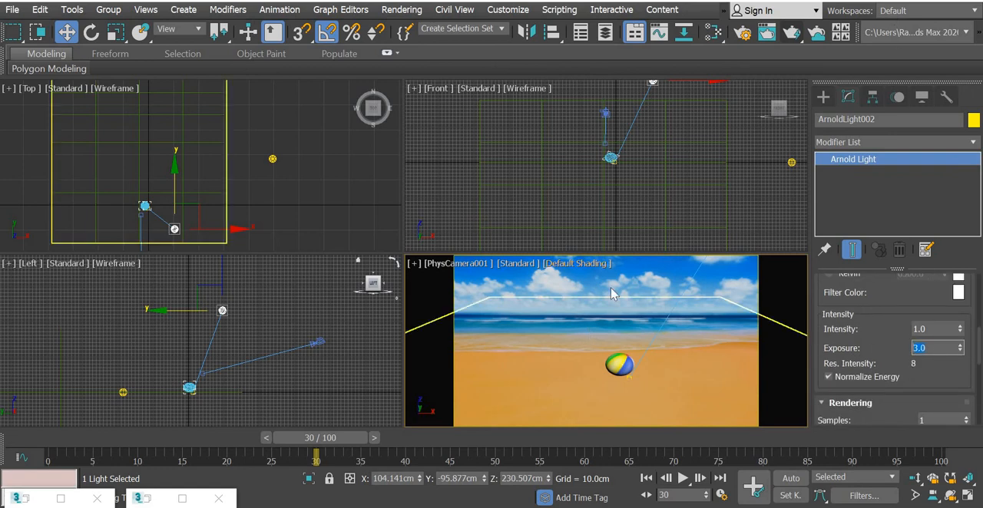
# Step: Render the camera view again to judge the stronger distant light, and cancel the render
pyautogui.rightClick(587, 328)
pyautogui.hotkey('shift', 'q')
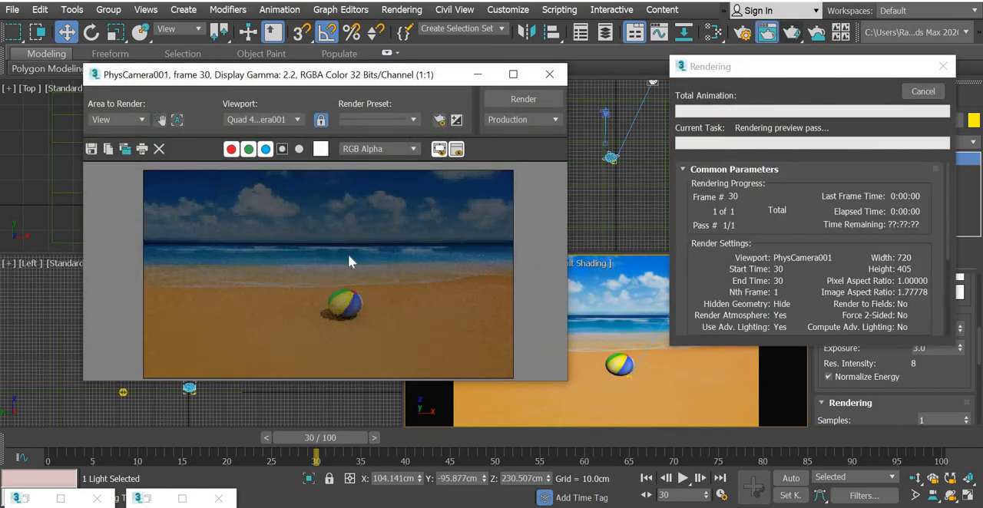
pyautogui.click(923, 92)
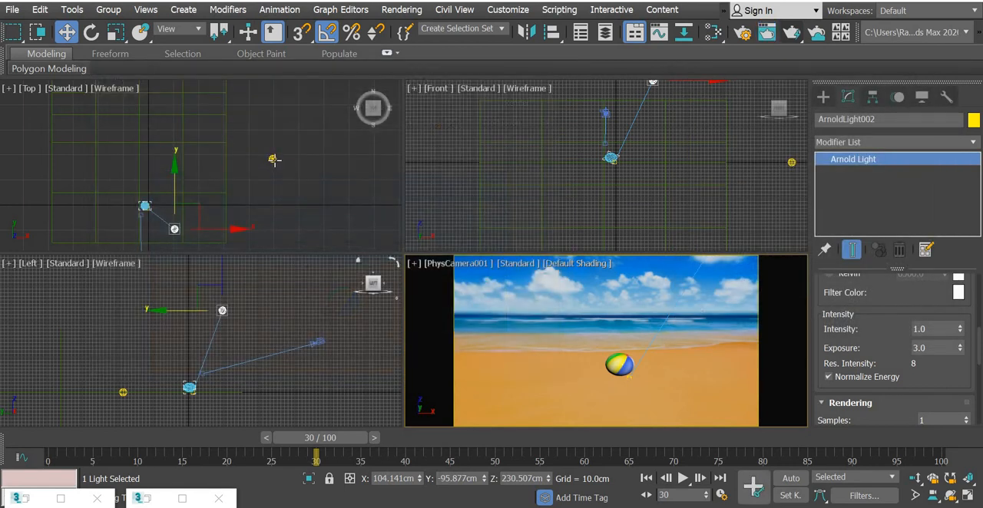
# Step: Select the Physical camera and set its target exposure gain to 9 EV
pyautogui.click(272, 159)
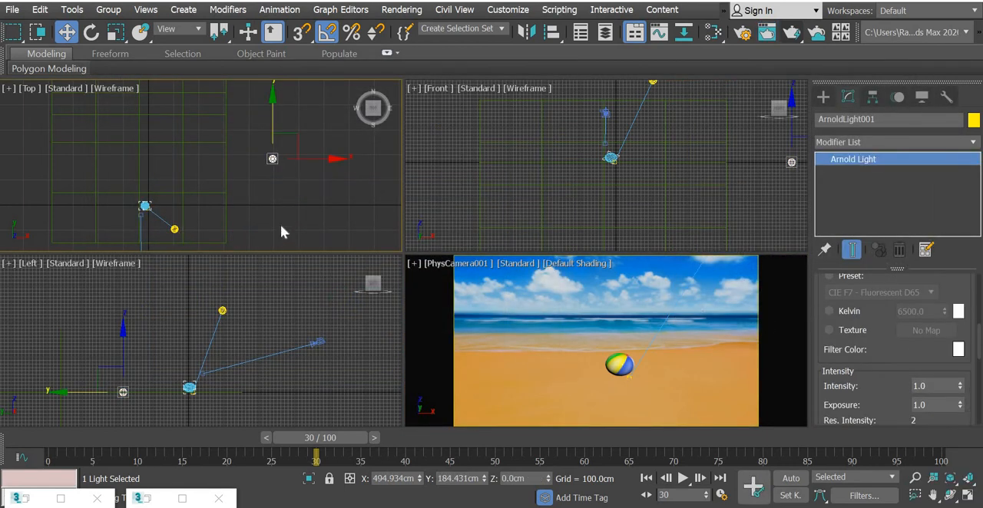
pyautogui.moveTo(281, 227); pyautogui.dragTo(290, 127, button='middle')
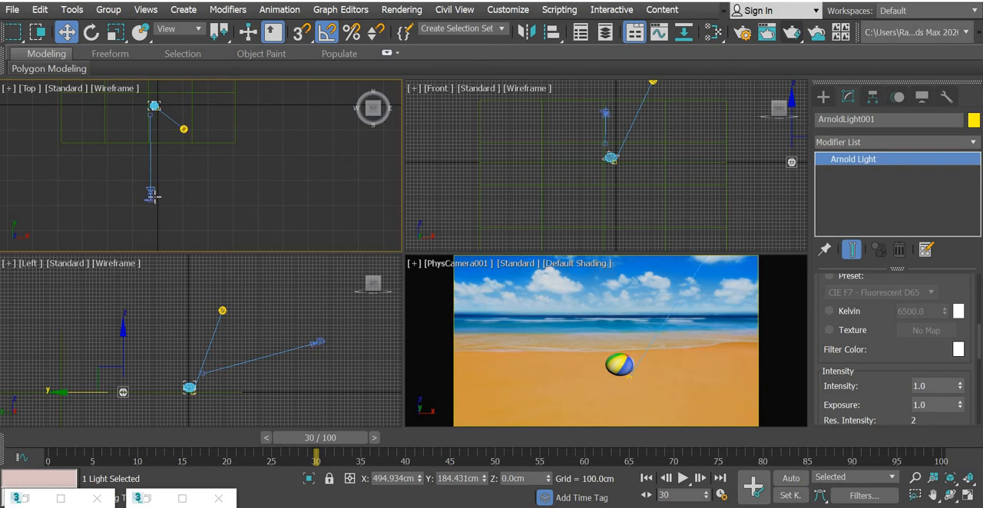
pyautogui.click(152, 196)
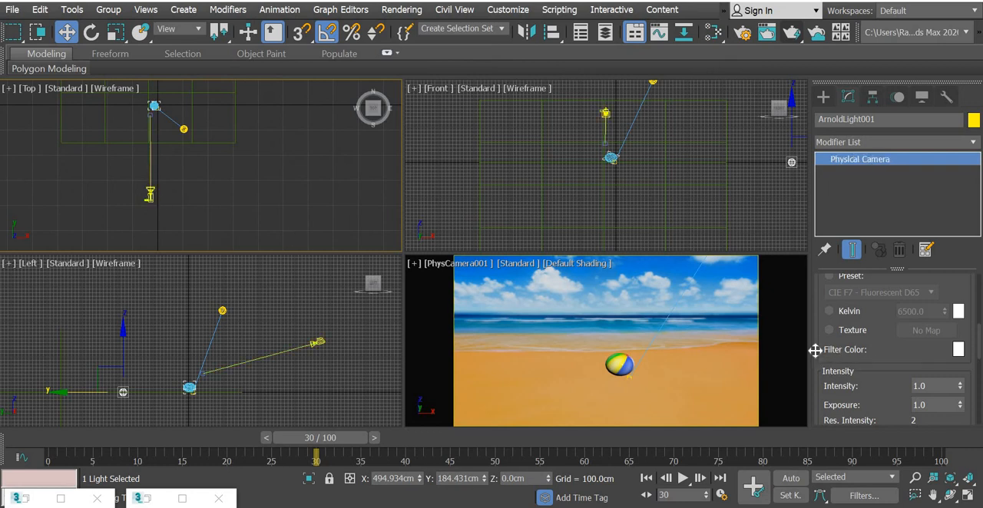
pyautogui.moveTo(815, 351); pyautogui.dragTo(849, 156)
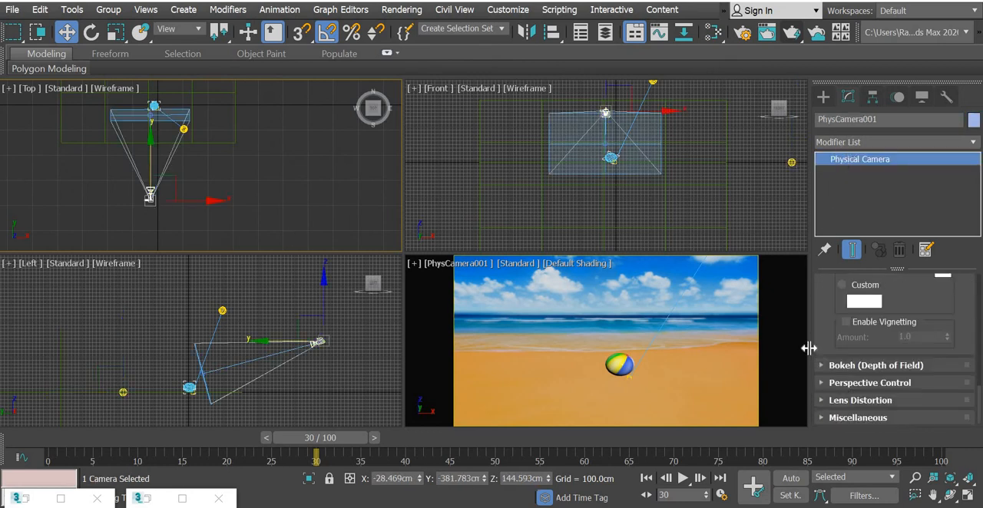
pyautogui.moveTo(829, 227); pyautogui.dragTo(831, 423)
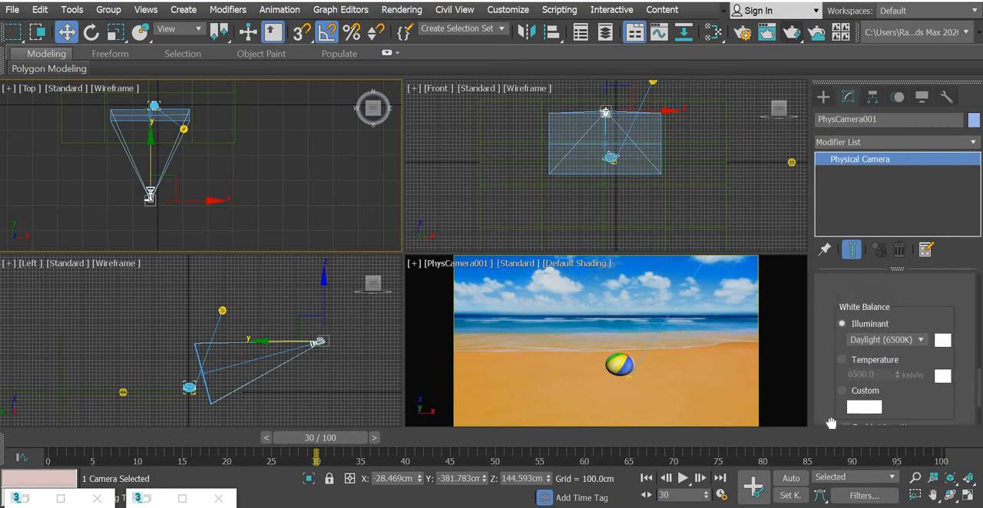
pyautogui.moveTo(948, 291); pyautogui.dragTo(950, 381)
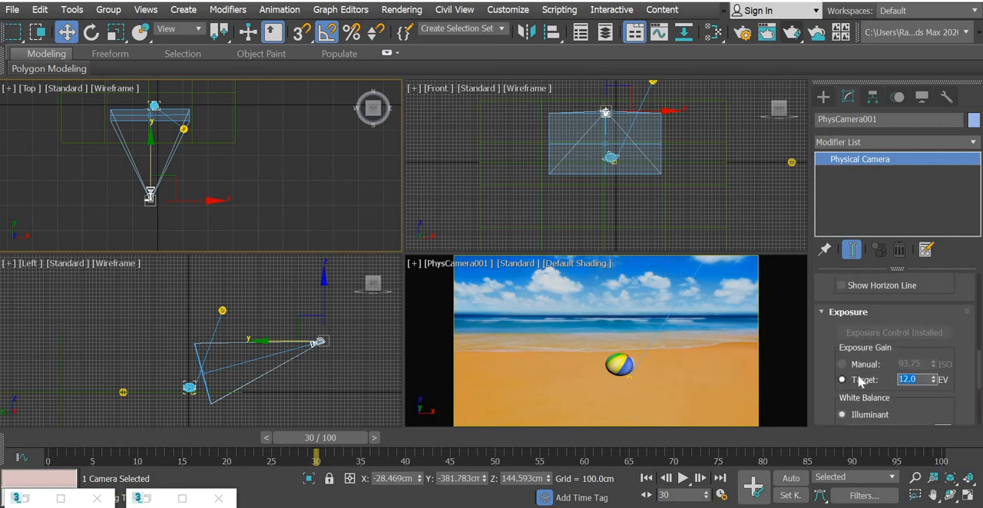
pyautogui.write('9')
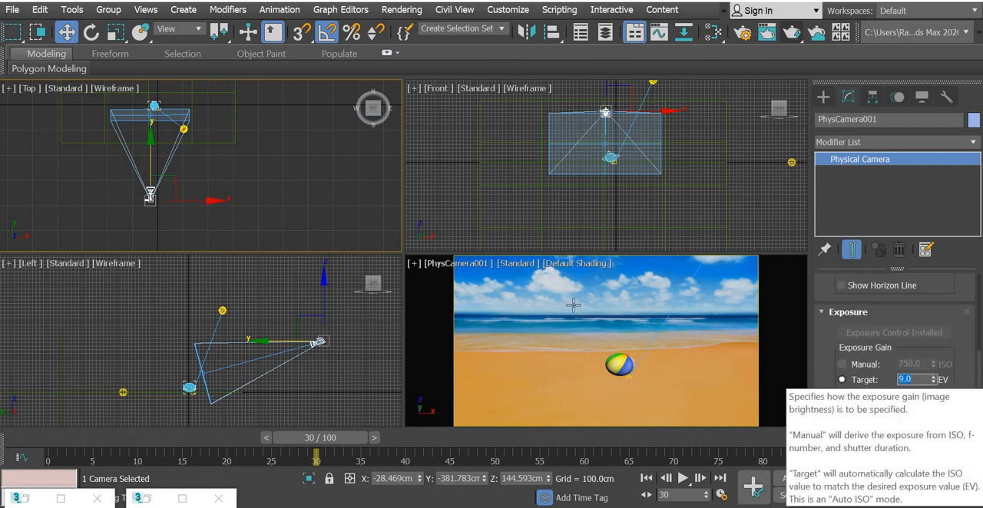
# Step: Render frame 30 of the camera view to check the camera exposure, stop the render and close its window
pyautogui.rightClick(573, 306)
pyautogui.click(785, 30)
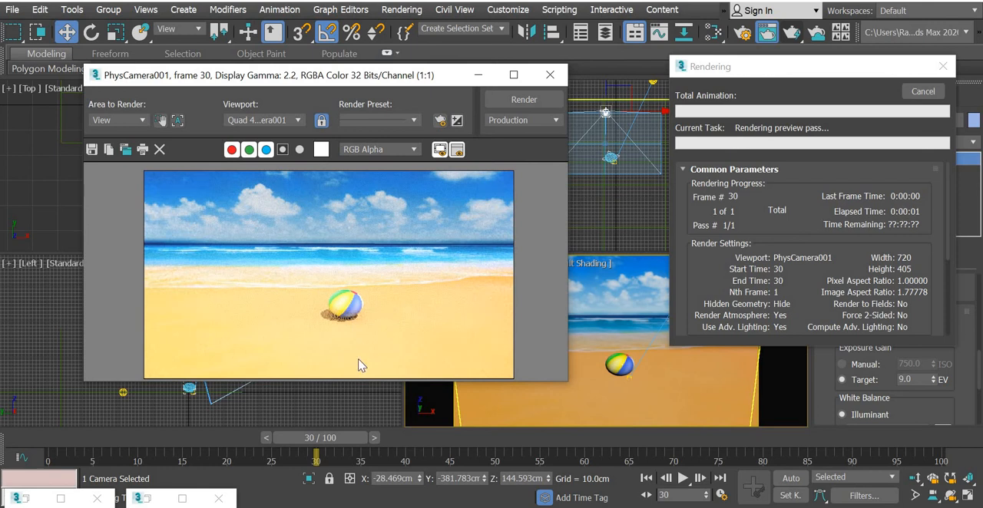
pyautogui.click(923, 91)
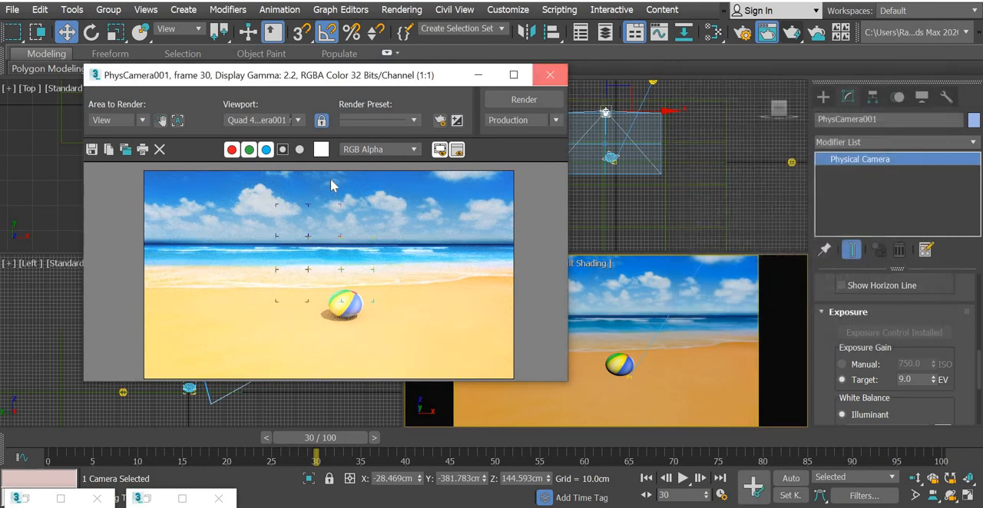
pyautogui.click(550, 75)
# Step: Set the distant Arnold light's exposure to 2.0 and render the camera view at frame 30
pyautogui.click(232, 168)
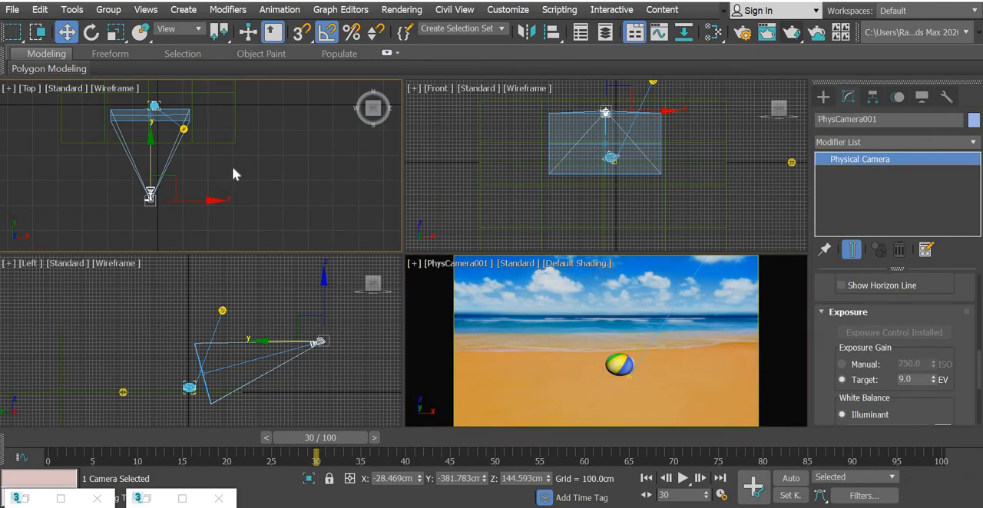
pyautogui.click(182, 128)
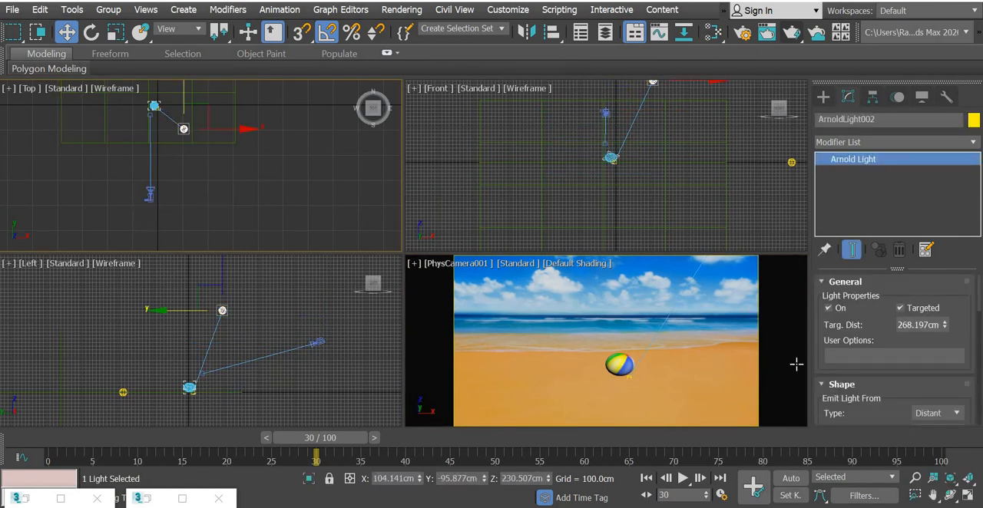
pyautogui.scroll(-3, 911, 324)
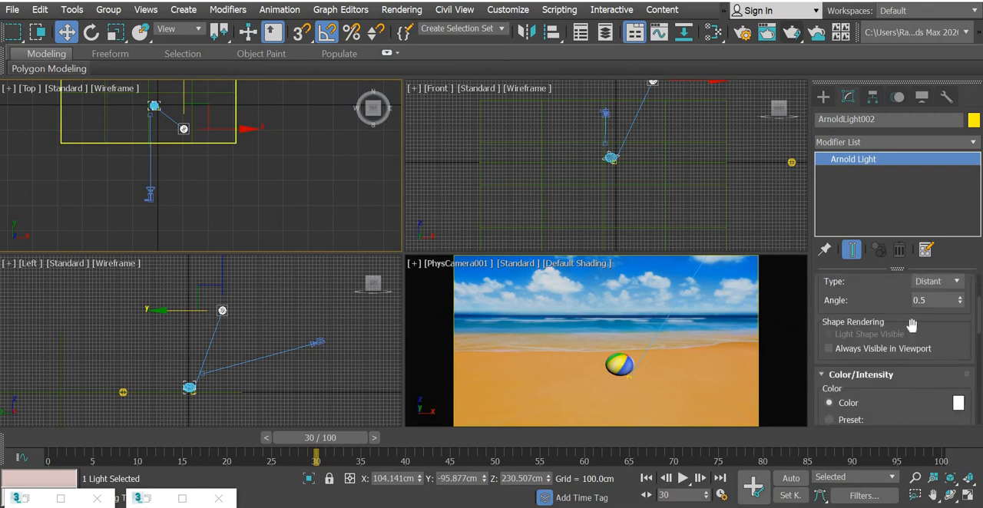
pyautogui.moveTo(819, 395); pyautogui.dragTo(830, 247)
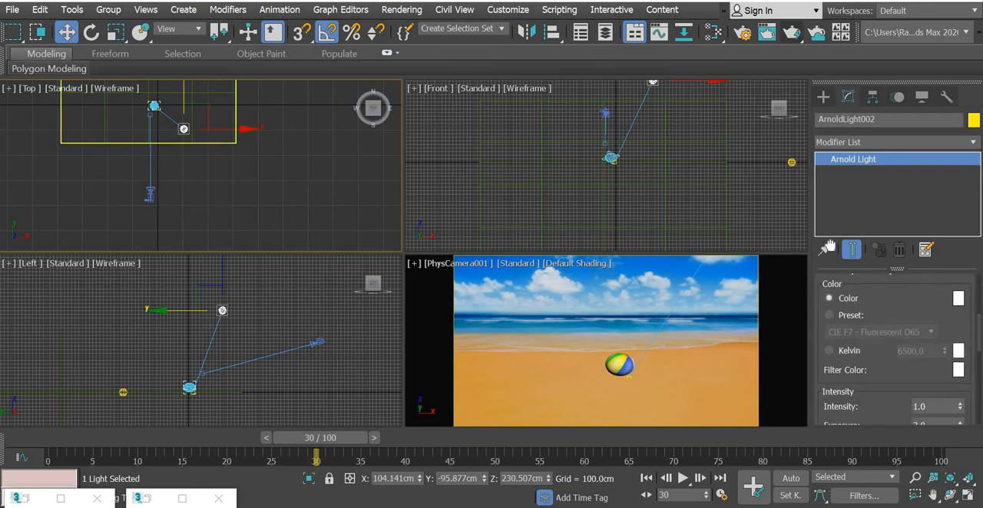
pyautogui.scroll(-2, 933, 380)
pyautogui.click(934, 380)
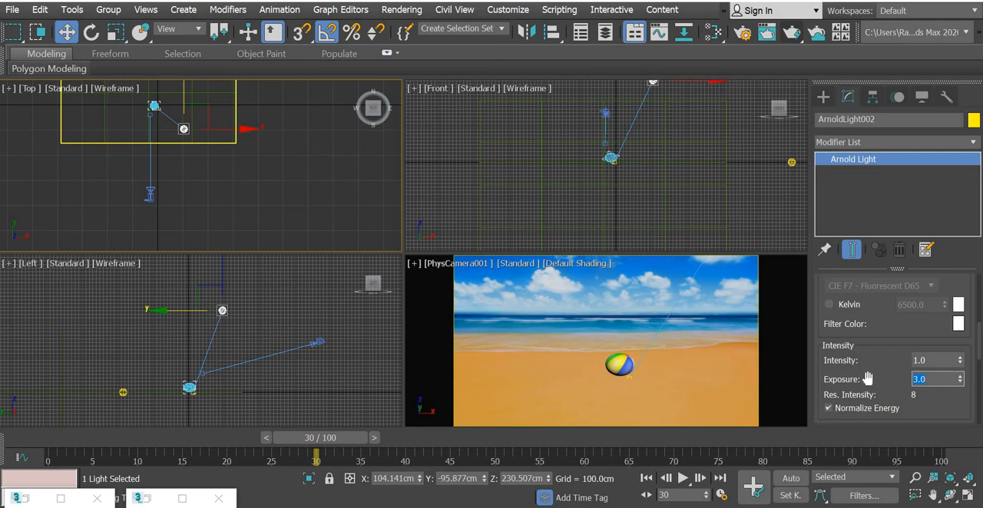
pyautogui.write('2')
pyautogui.press('Return')
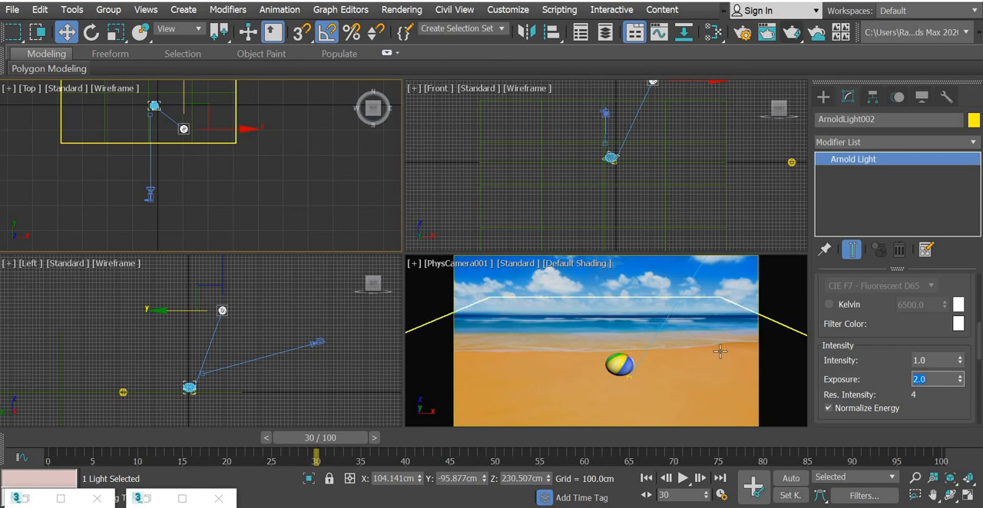
pyautogui.rightClick(570, 329)
pyautogui.click(790, 35)
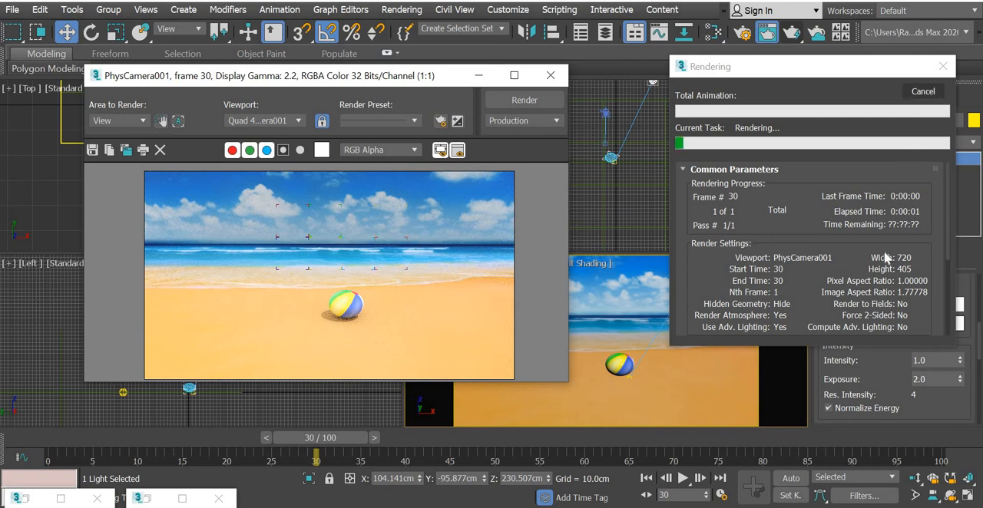
# Step: Set the distant Arnold light's exposure to 1.0 and re-render the camera view
pyautogui.click(913, 380)
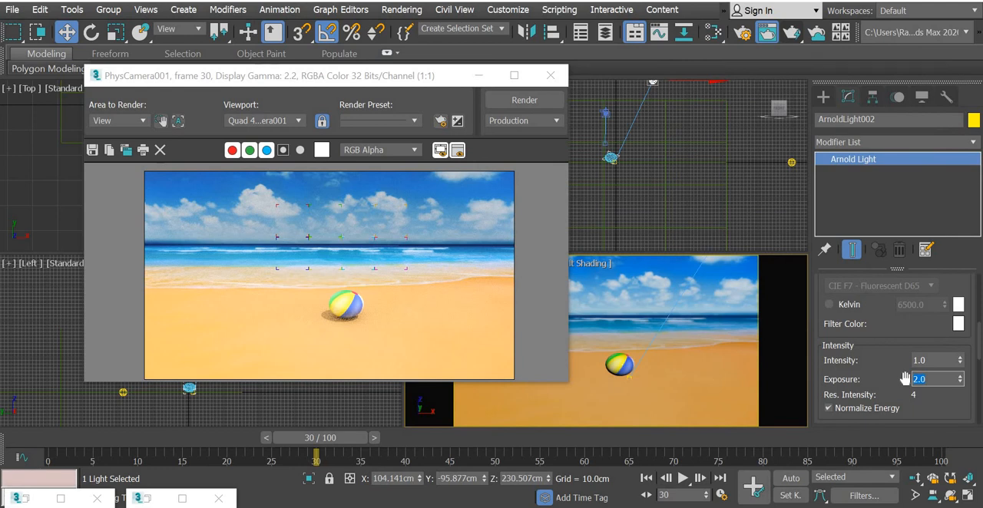
pyautogui.click(525, 104)
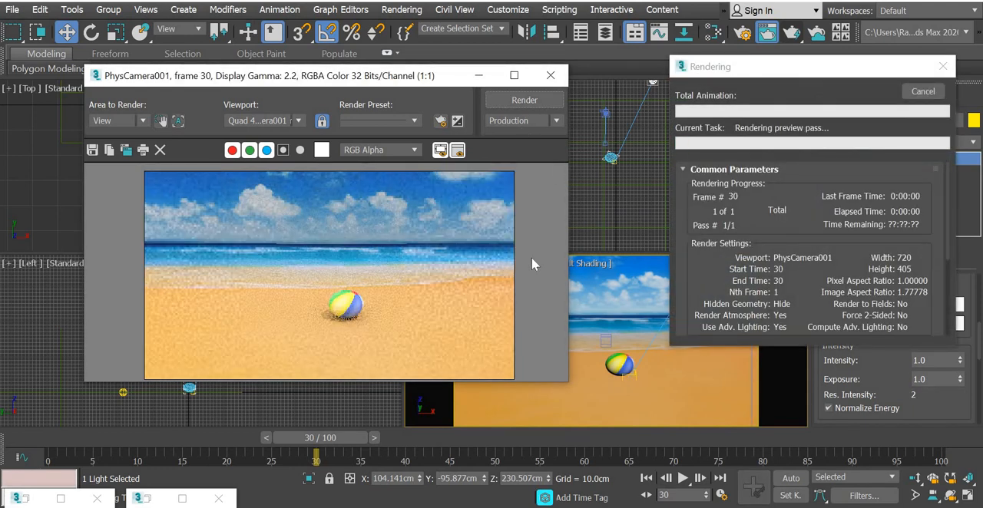
# Step: Stop the current render, close its window, and set the Physical camera's target exposure gain to 10 EV
pyautogui.click(923, 91)
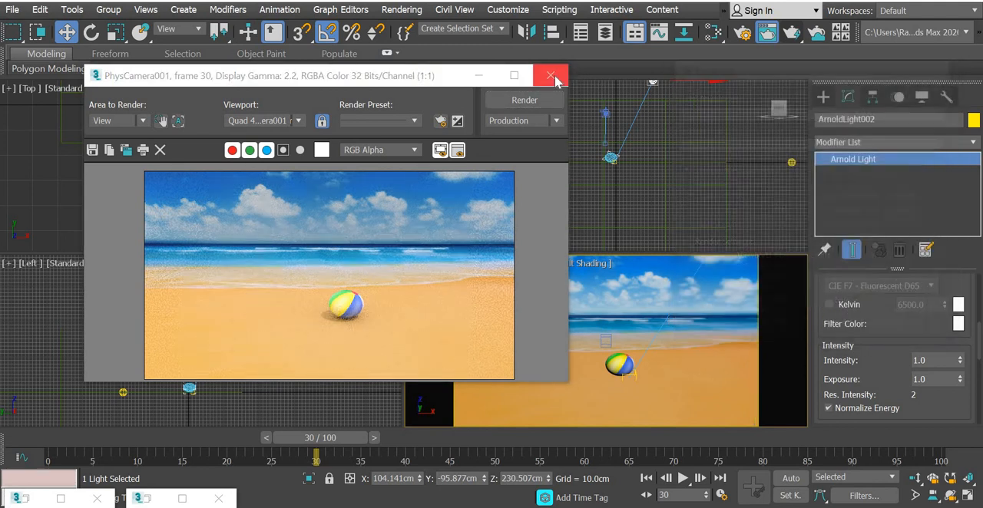
pyautogui.click(549, 75)
pyautogui.click(147, 198)
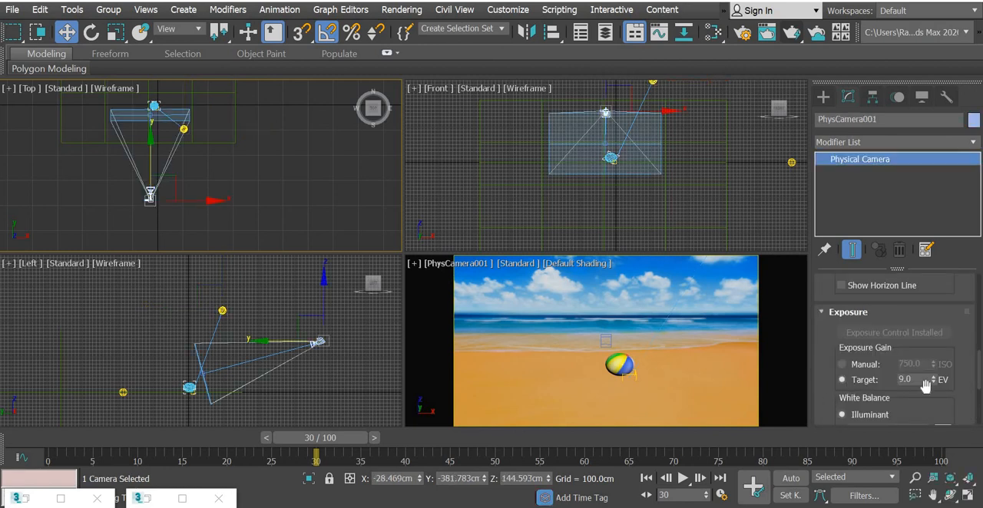
pyautogui.click(841, 380)
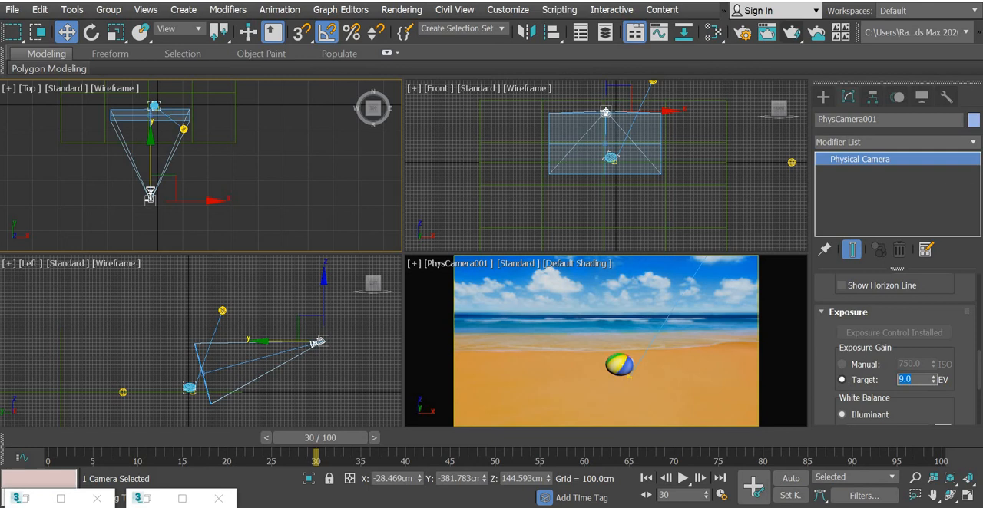
pyautogui.write('8')
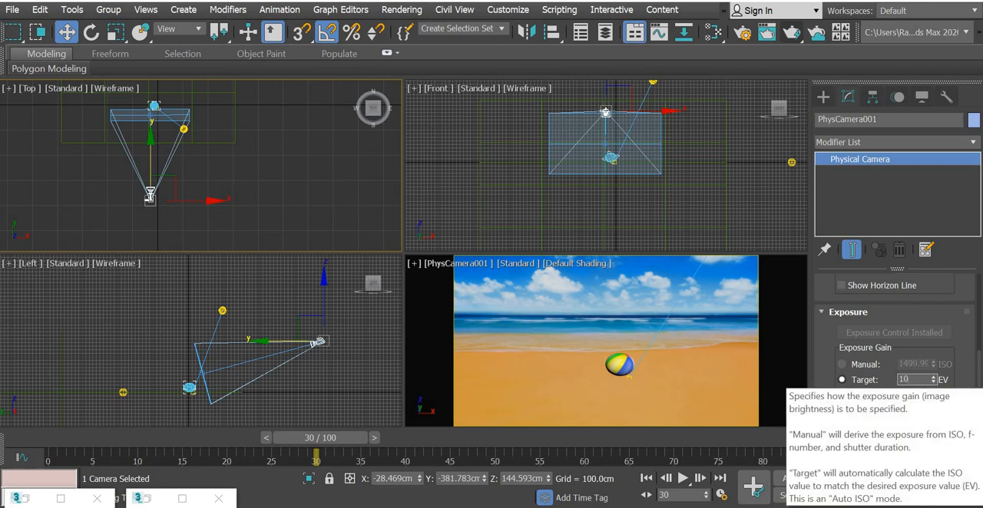
# Step: Render the camera view at frame 30, inspect the beach ball up close, and close the rendered frame
pyautogui.click(791, 32)
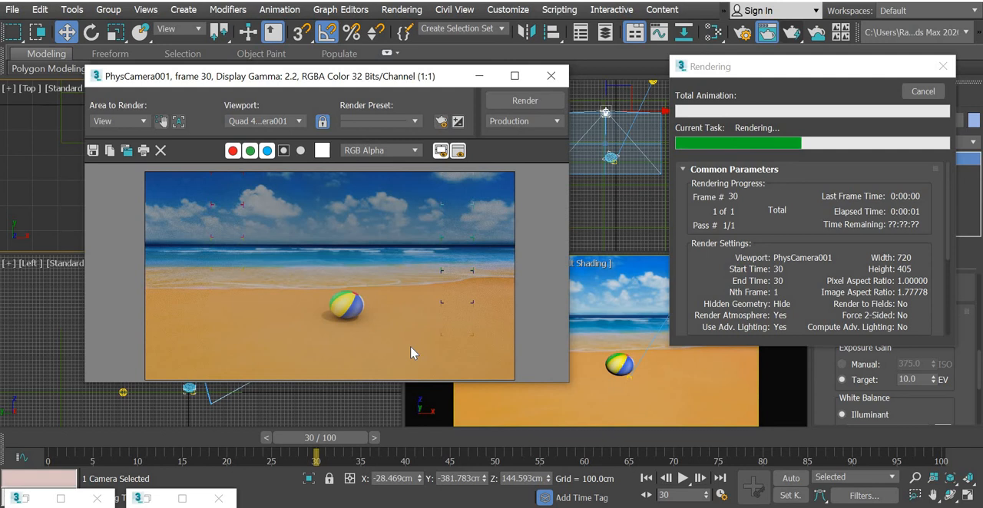
pyautogui.scroll(1, 410, 352)
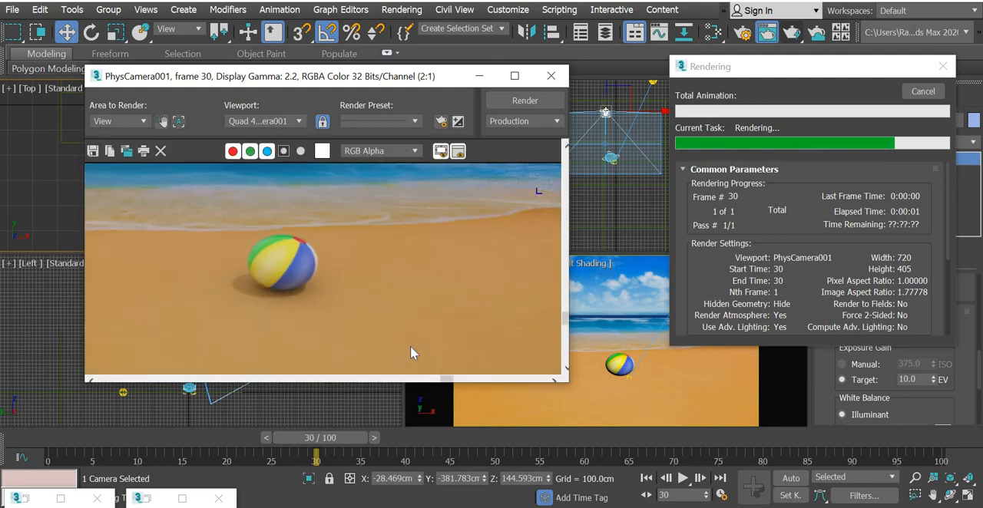
pyautogui.scroll(-1, 411, 347)
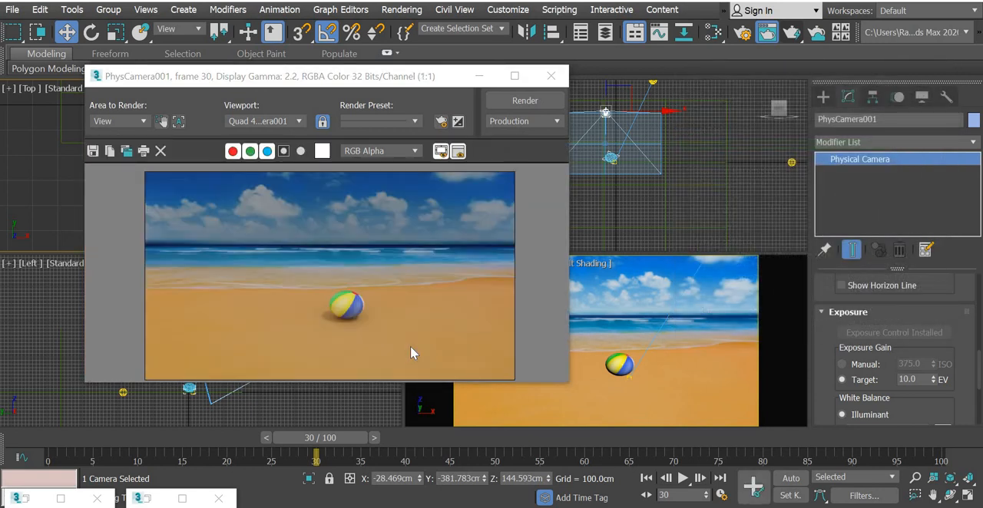
pyautogui.click(551, 75)
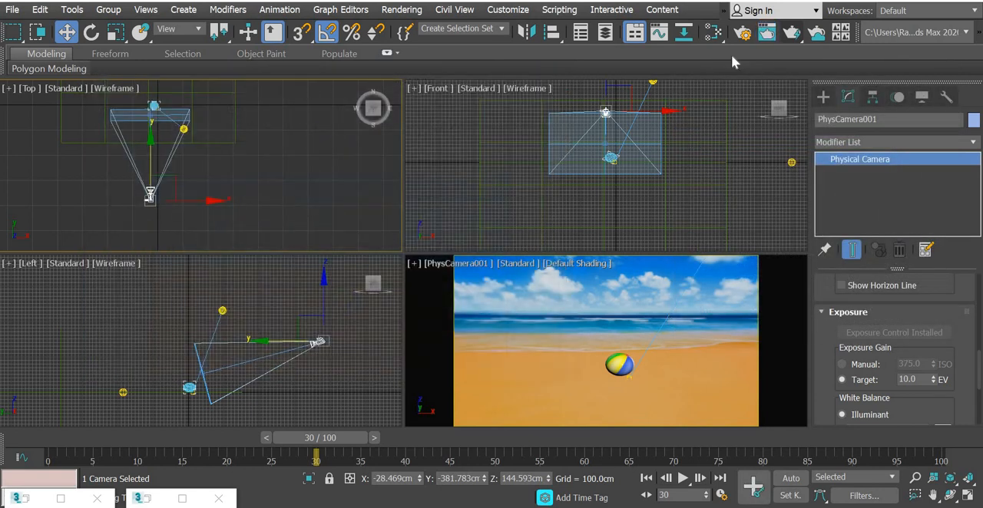
# Step: Set the render setup's time output to a frame range from 0 to 80
pyautogui.click(743, 32)
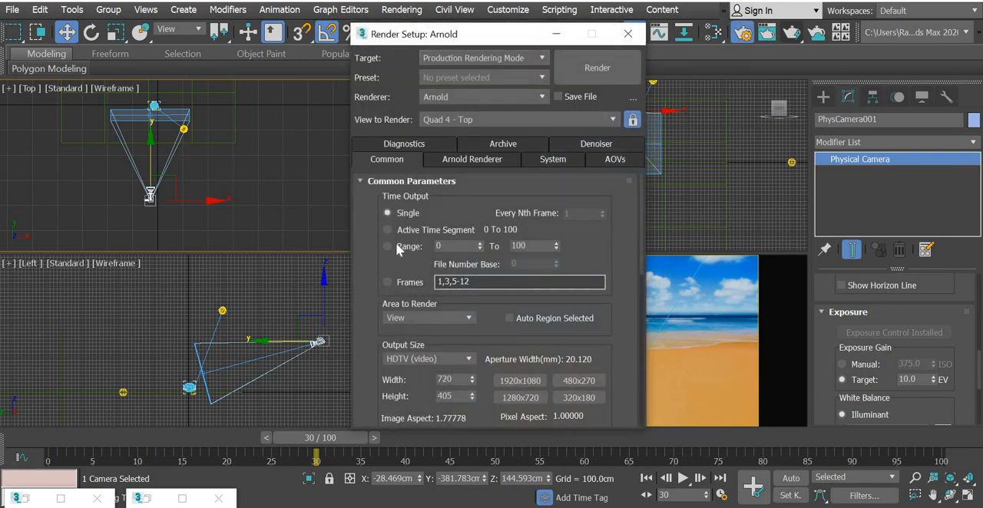
pyautogui.click(401, 249)
pyautogui.press('Tab')
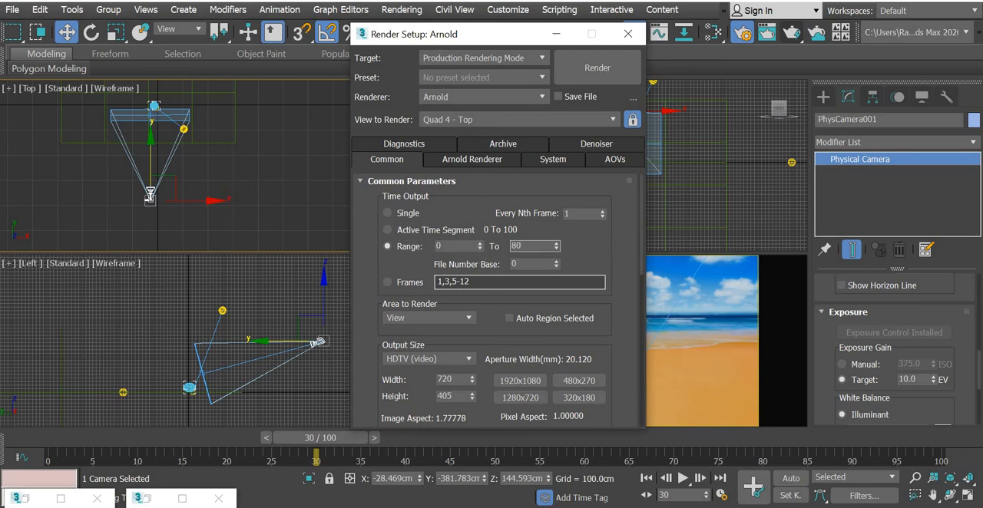
# Step: Choose the Desktop as the render output location and name the file ballbouncearoll
pyautogui.scroll(-5, 630, 175)
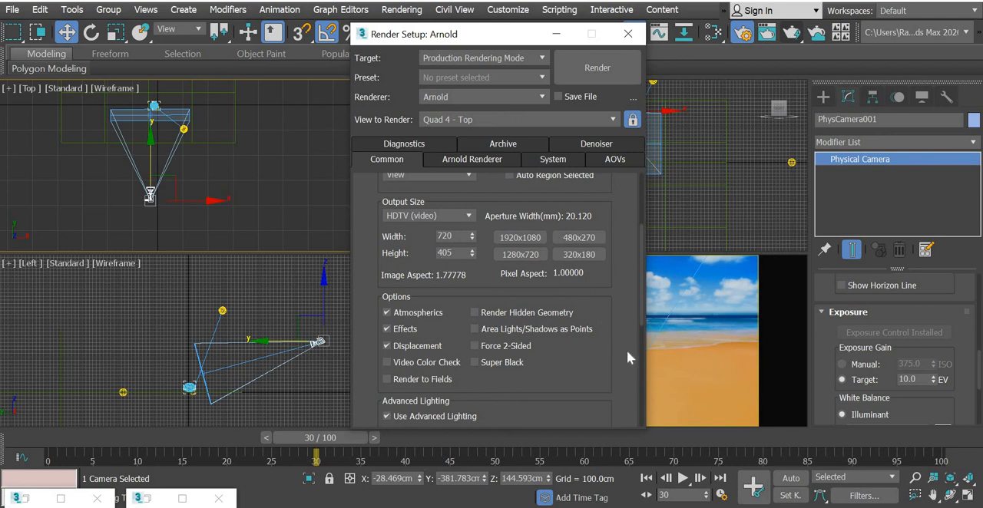
pyautogui.scroll(-7, 641, 160)
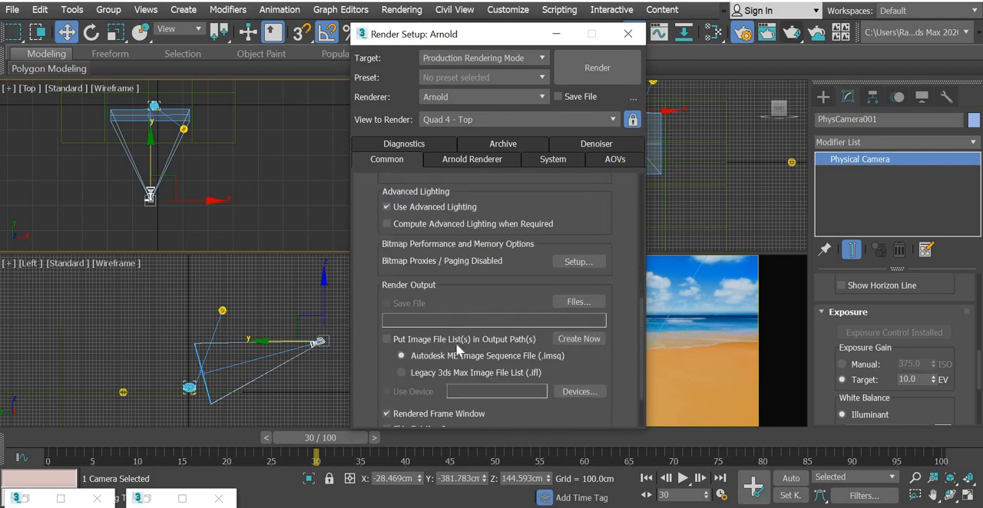
pyautogui.click(585, 302)
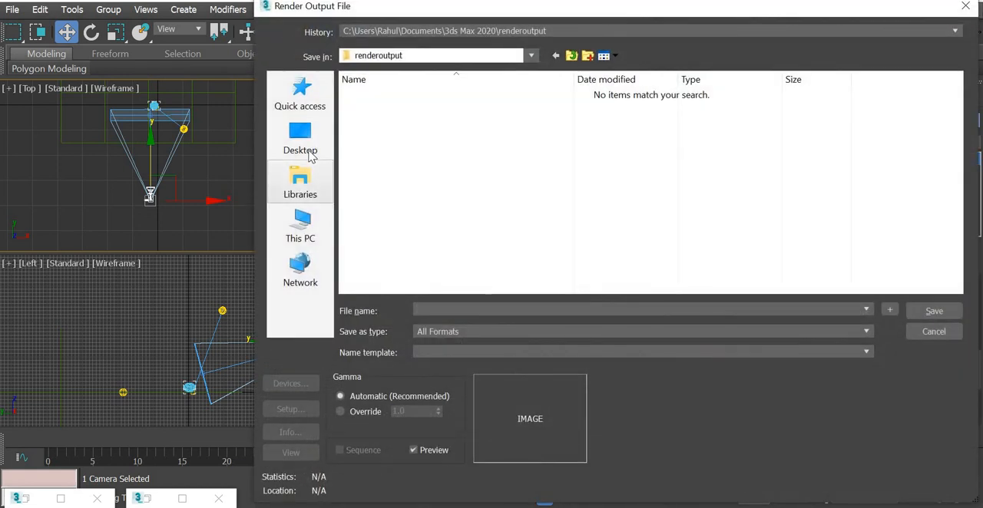
pyautogui.click(310, 153)
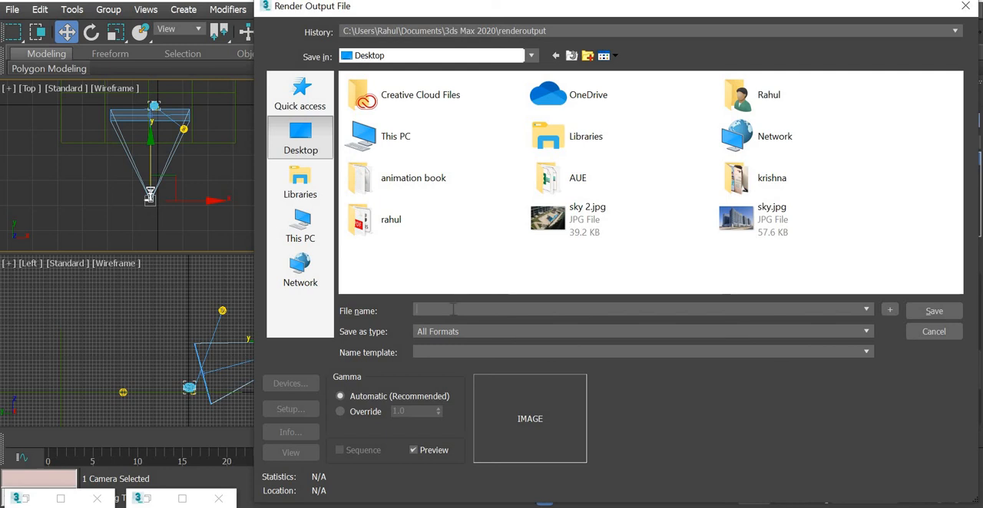
pyautogui.click(453, 308)
pyautogui.write('ballbou')
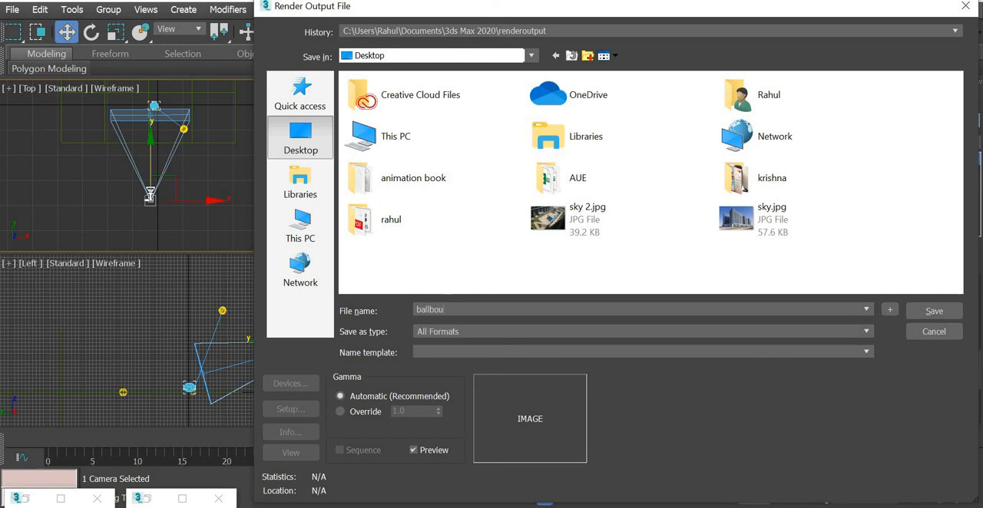
pyautogui.write('nceaoll')
# Step: Save the render output as a MOV QuickTime file with MPEG-4 Video compression at 24 fps and Best quality
pyautogui.click(457, 337)
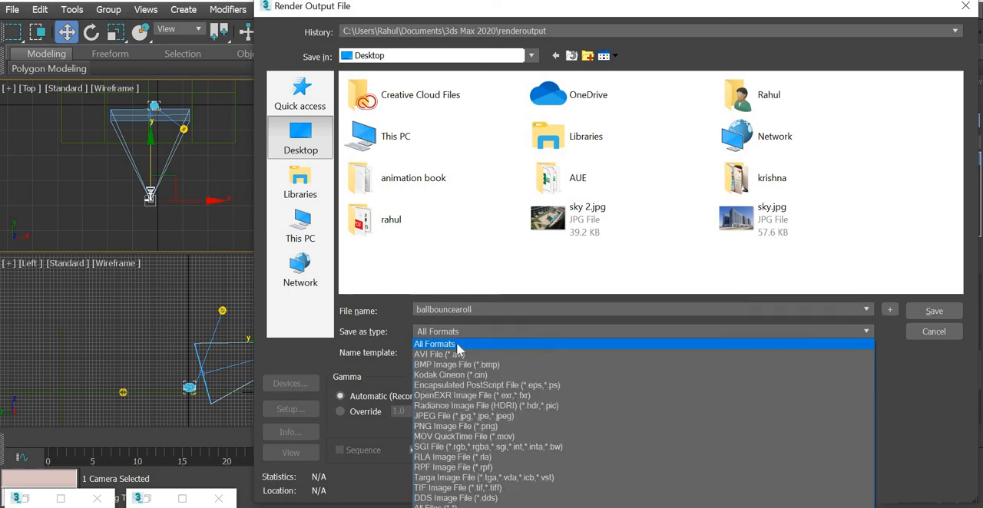
pyautogui.click(465, 437)
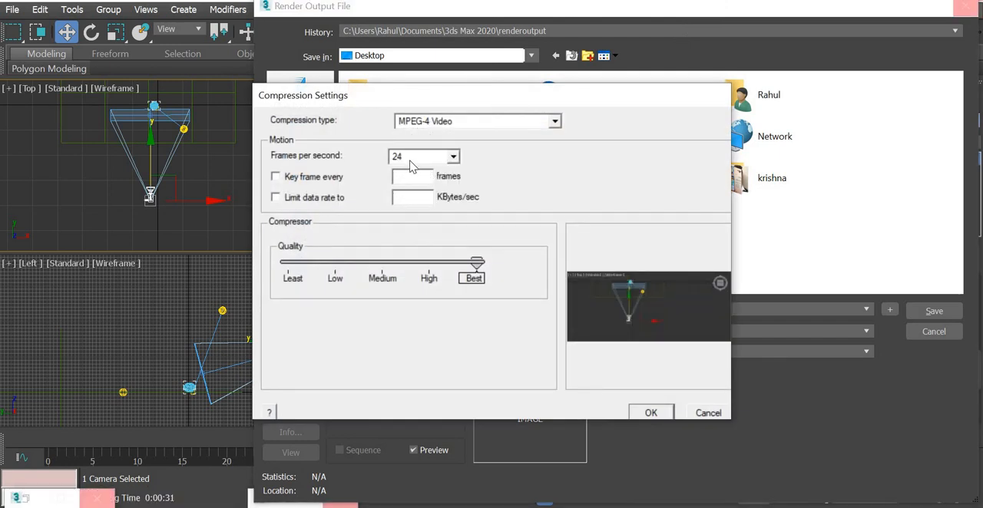
pyautogui.click(665, 415)
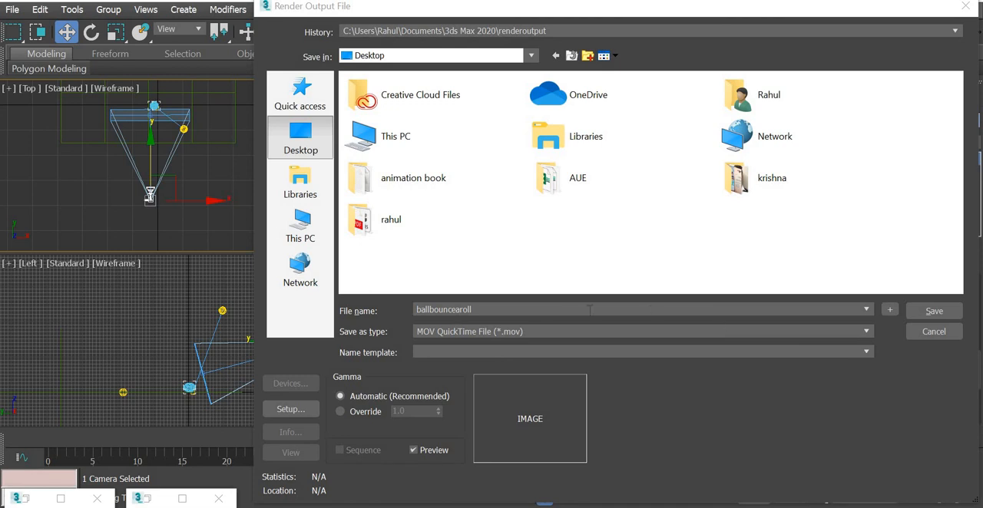
pyautogui.click(951, 316)
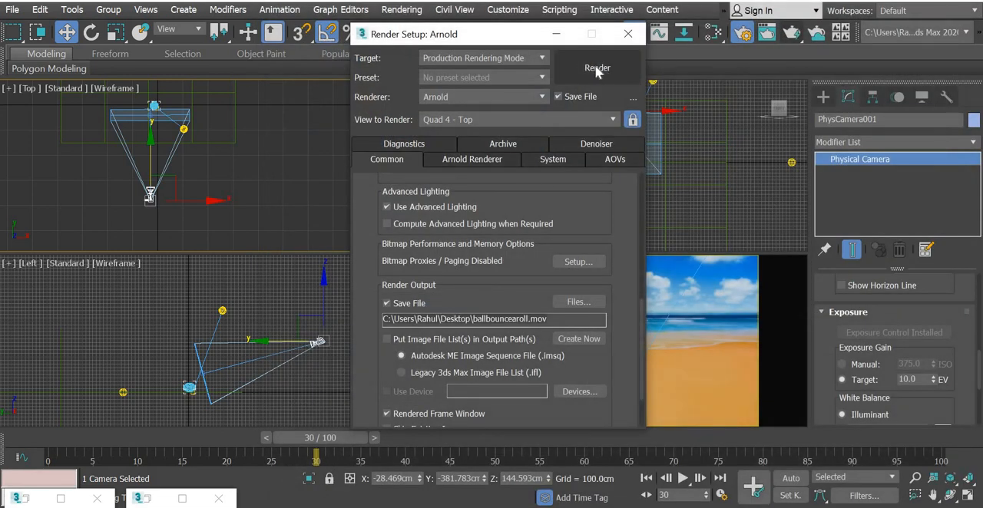
# Step: Start rendering the 0 to 80 frame range, cancel it, and close the rendered frame and render setup
pyautogui.click(596, 68)
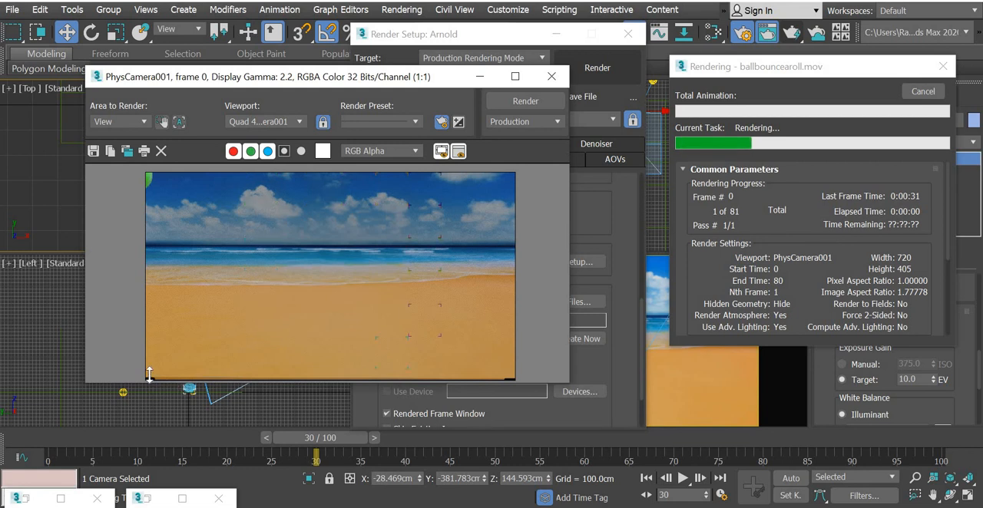
pyautogui.click(925, 93)
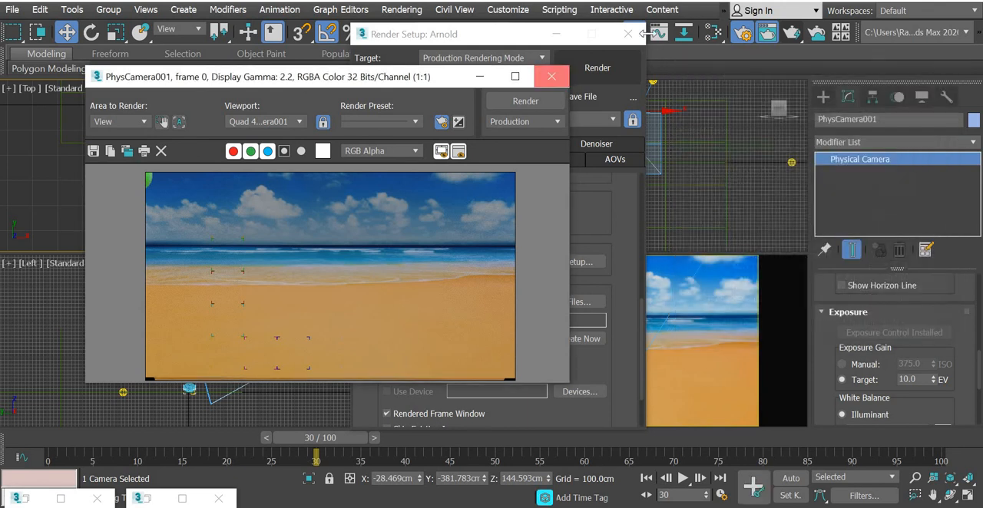
pyautogui.click(549, 76)
pyautogui.click(628, 35)
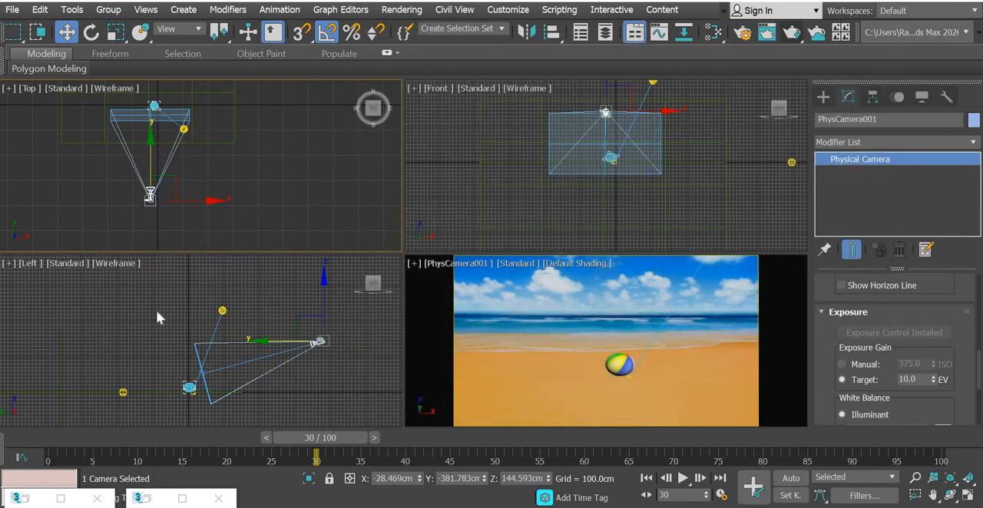
# Step: Try lowering the Physical camera's target slightly in the Left view and undo the move
pyautogui.click(233, 402)
pyautogui.scroll(3, 233, 403)
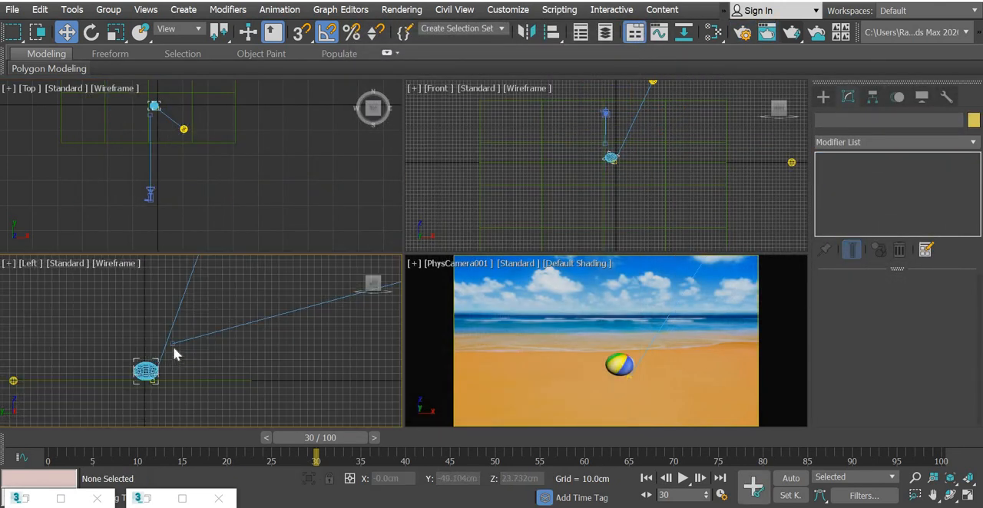
pyautogui.click(173, 346)
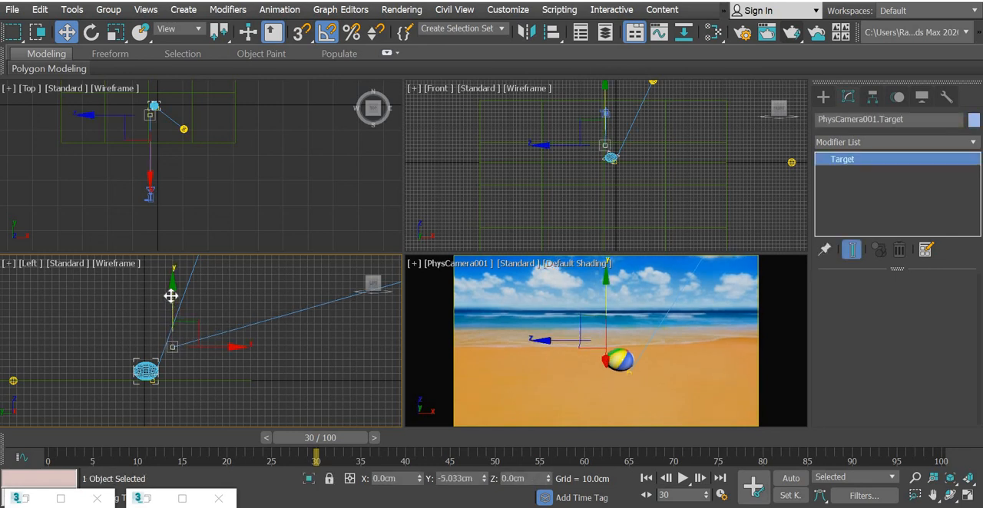
pyautogui.moveTo(171, 294); pyautogui.dragTo(175, 313)
pyautogui.hotkey('ctrl', 'z')
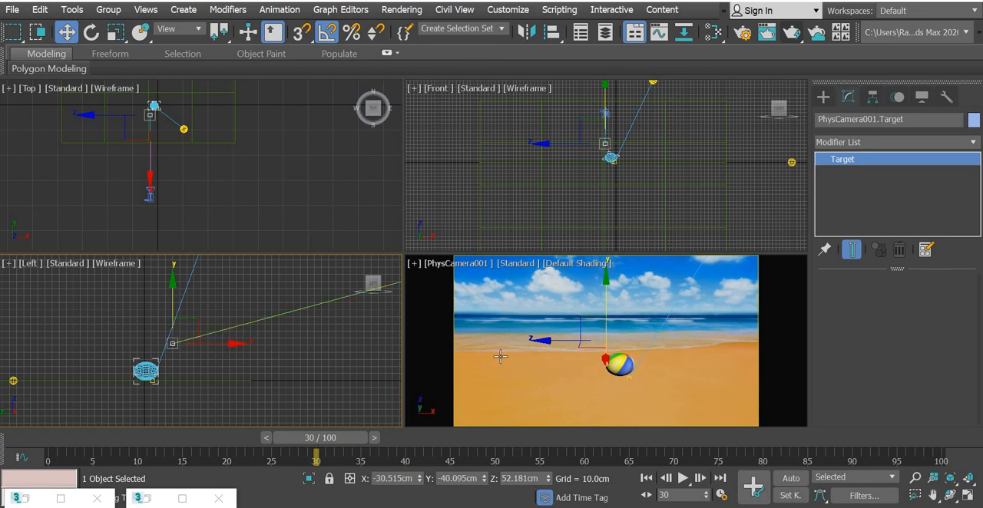
# Step: Render the camera animation over the existing ballbouncearoll.mov, cancel it at frame 1, and close the rendered frame
pyautogui.rightClick(500, 355)
pyautogui.click(791, 36)
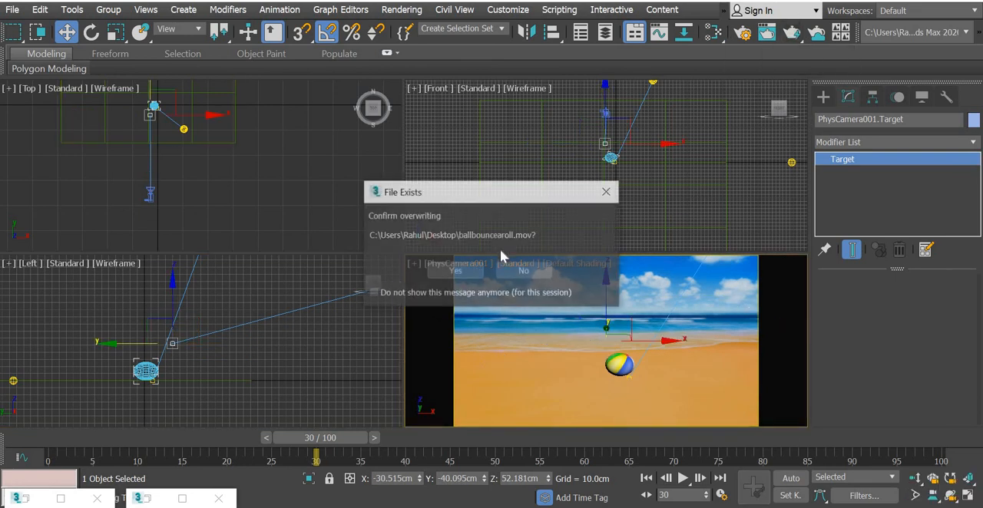
pyautogui.click(455, 273)
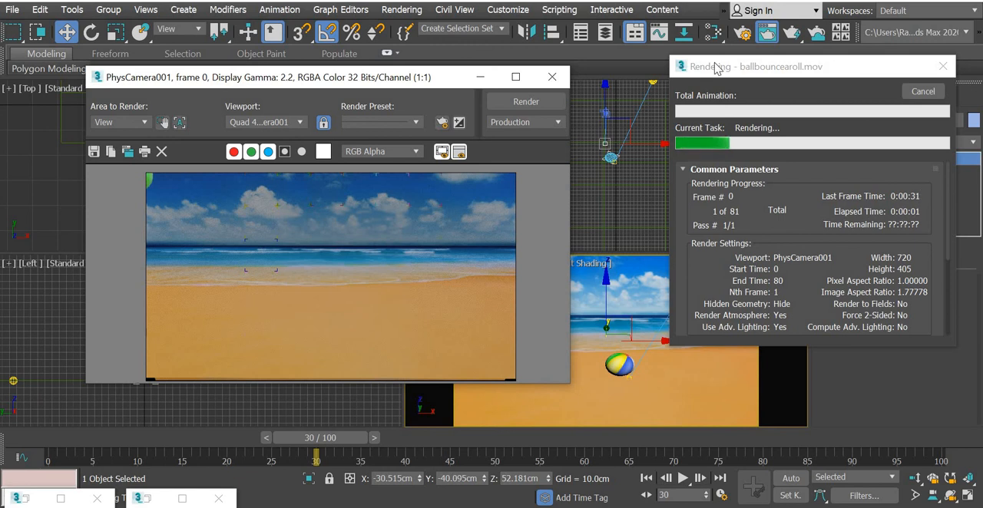
pyautogui.moveTo(714, 67); pyautogui.dragTo(586, 69)
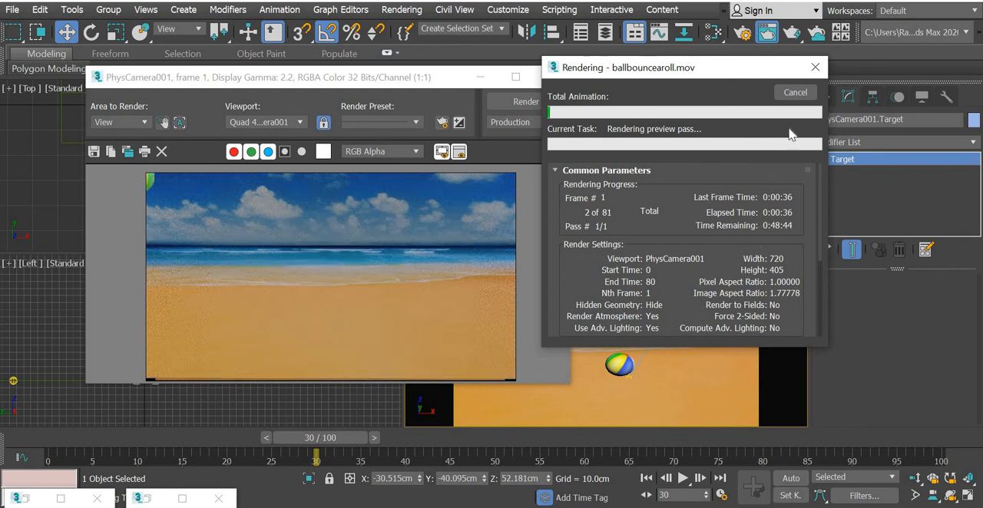
pyautogui.click(795, 93)
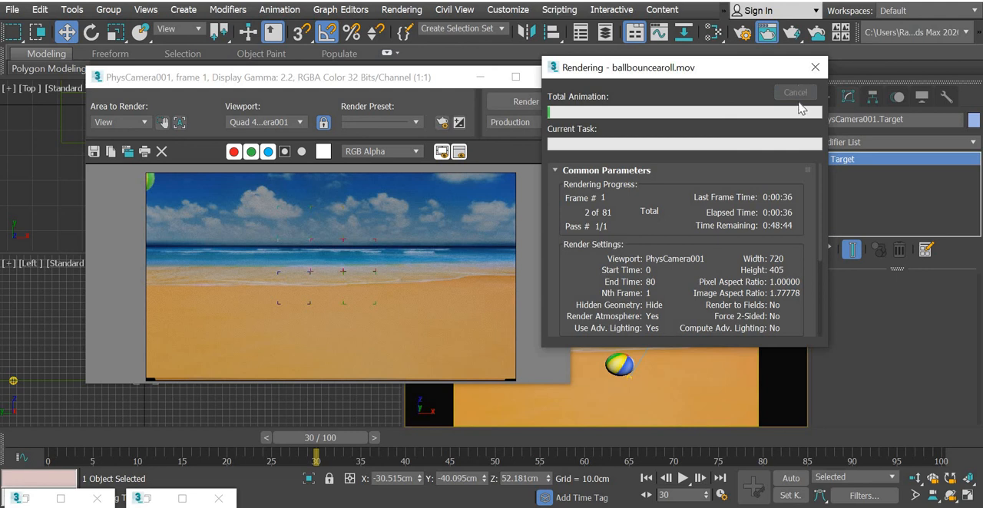
pyautogui.click(556, 77)
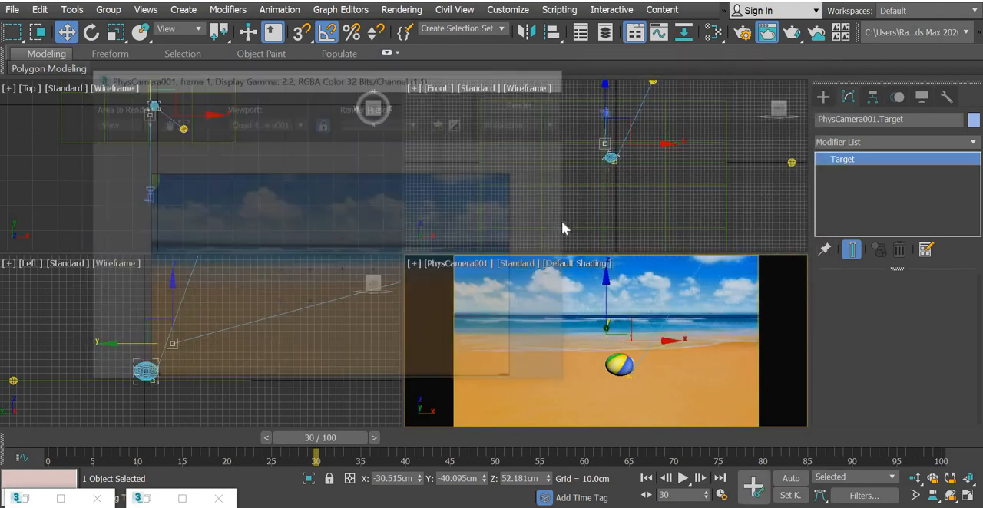